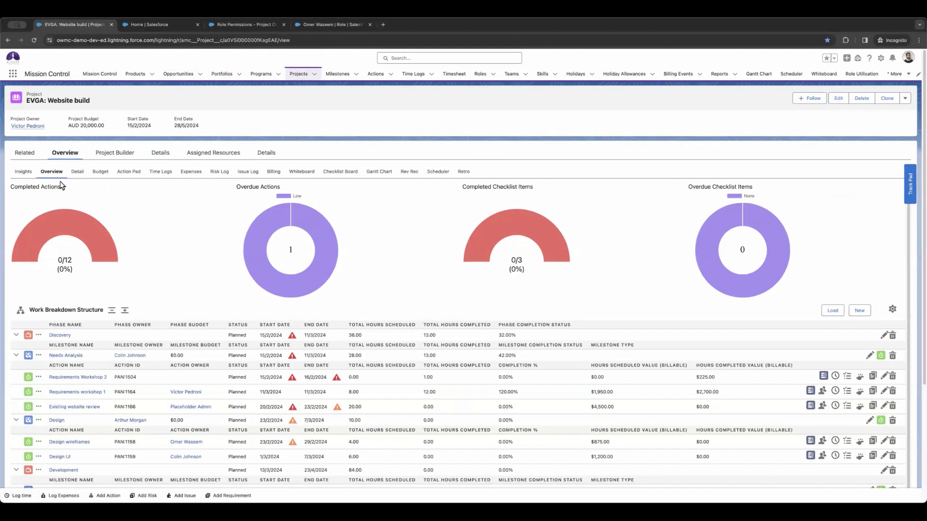
Step: Open the EVGA: Website build project's Insights and examine the project owner, budget and overall performance figures
left_click(24, 175)
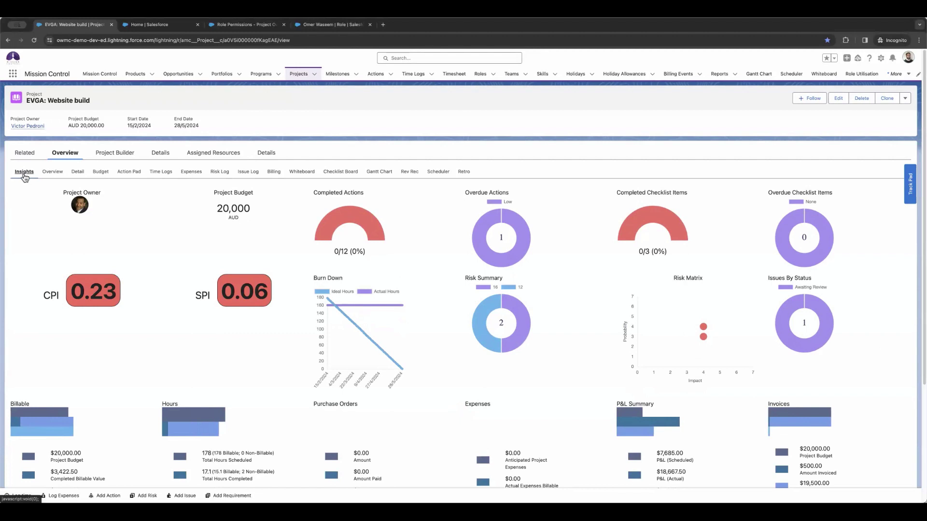
scroll(134, 237, "down", 1)
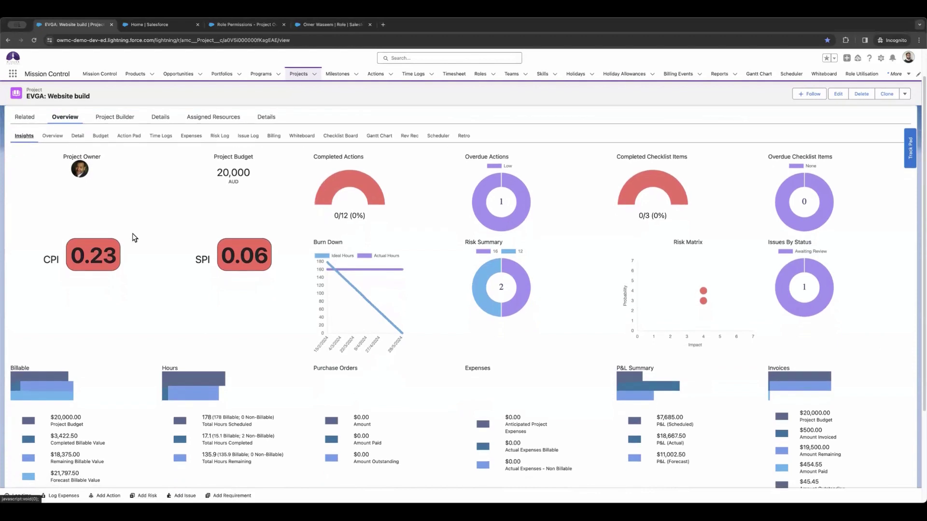
scroll(134, 237, "up", 1)
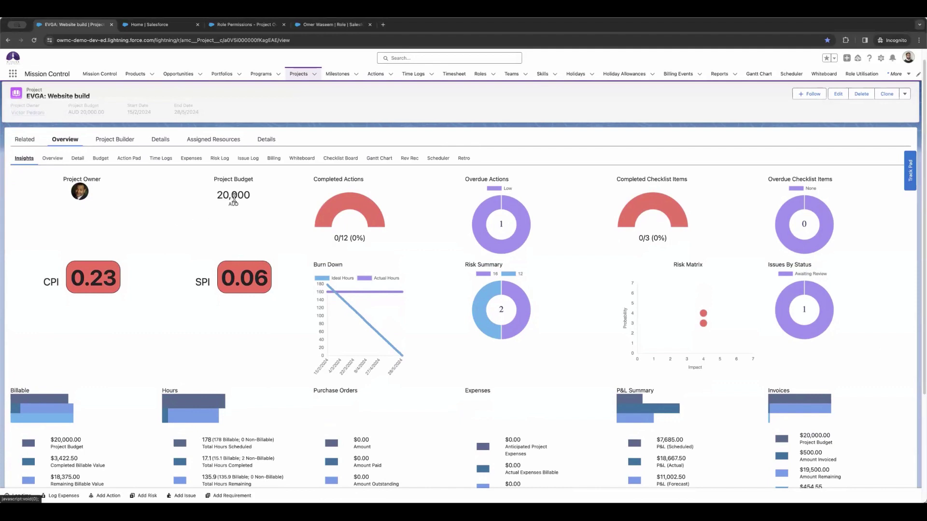
scroll(233, 209, "up", 1)
scroll(233, 209, "up", 1)
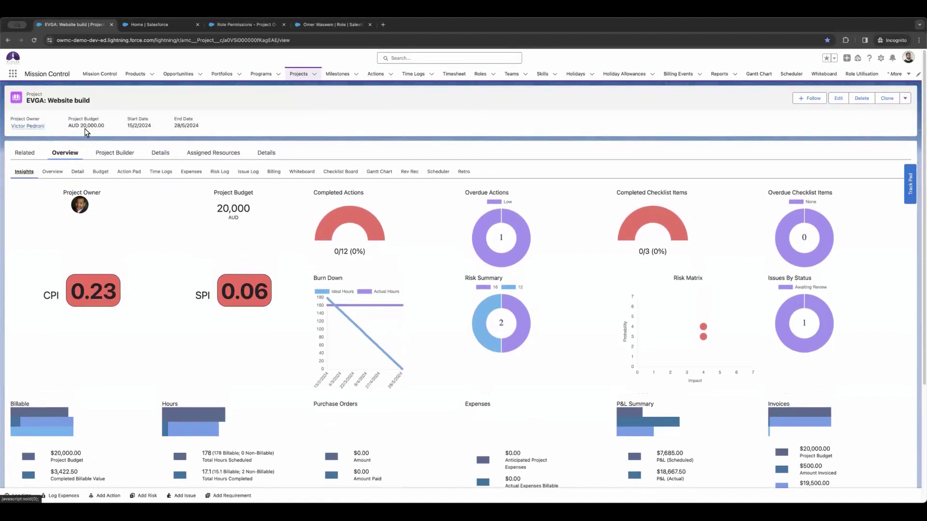
Step: Inspect the Completed Actions and Overdue Actions charts, toggling the Low priority series off and back on
mouse_move(328, 236)
mouse_move(491, 224)
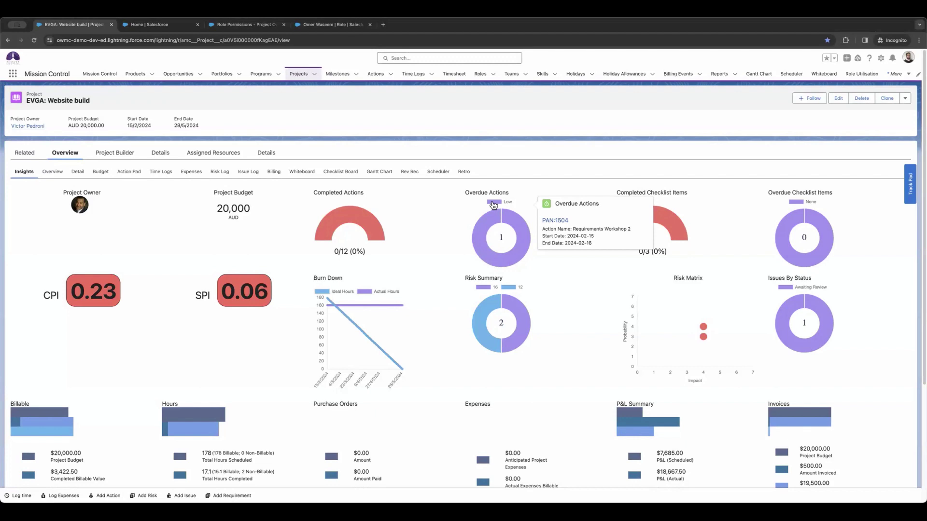
left_click(493, 205)
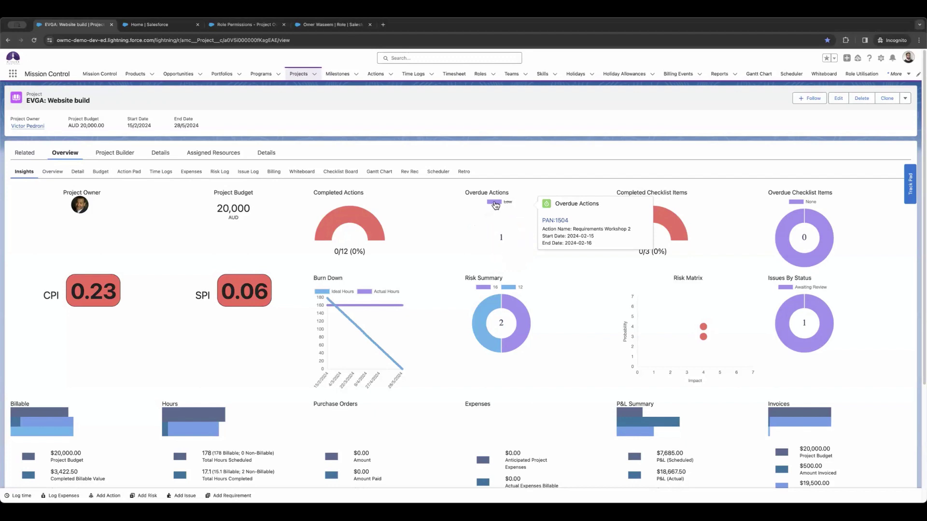
left_click(496, 205)
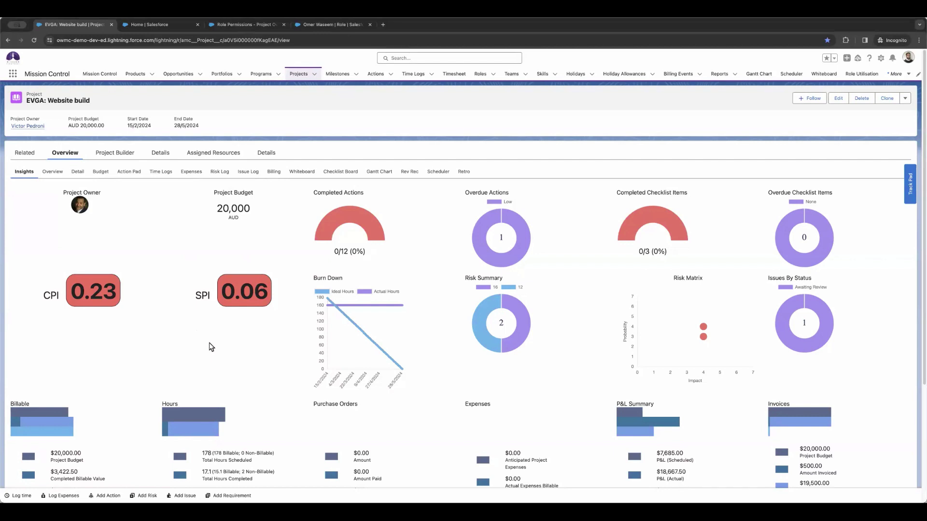
Step: Inspect the Risk Summary and Issues By Status charts, toggling the 12 rating and Awaiting Review series off and on
scroll(211, 347, "down", 2)
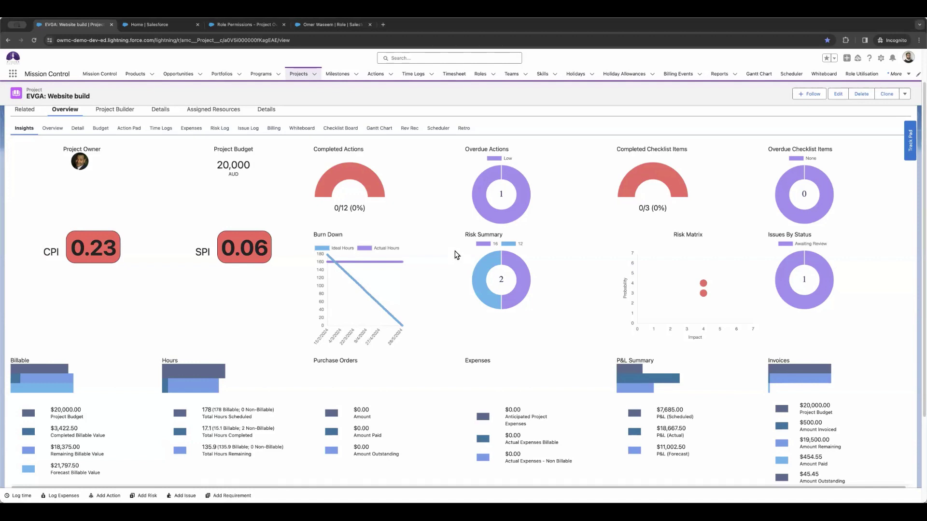
mouse_move(531, 285)
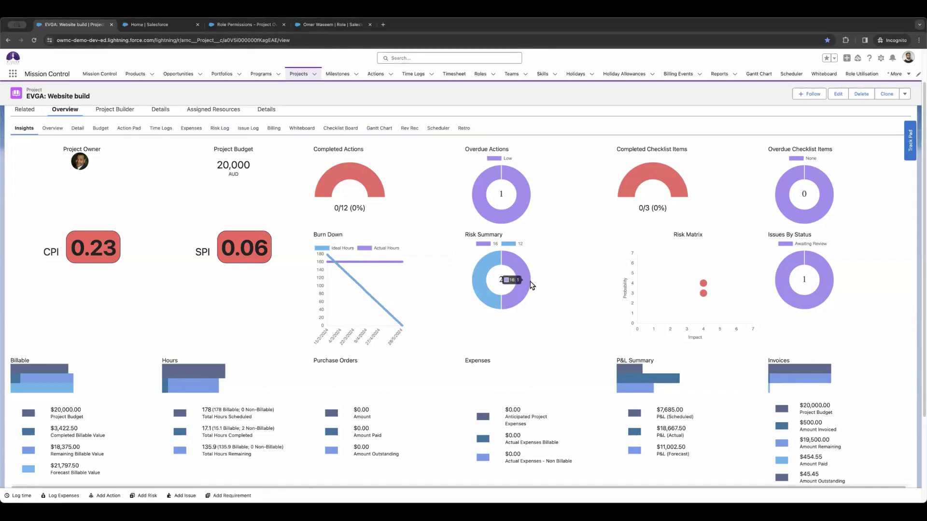
left_click(506, 244)
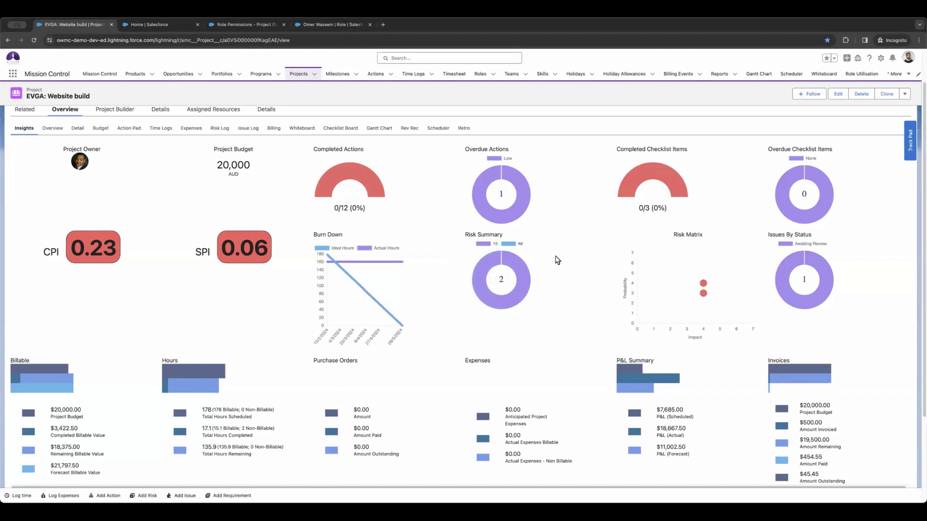
left_click(512, 246)
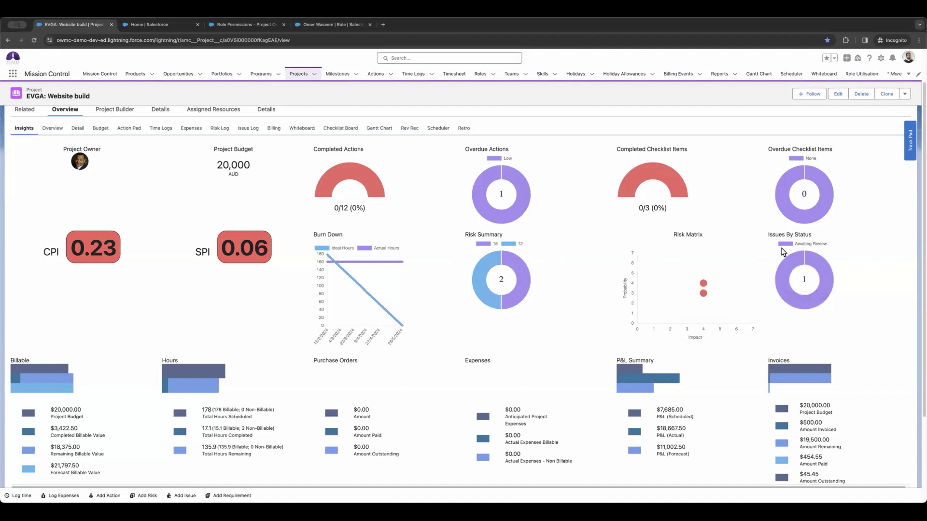
left_click(807, 248)
left_click(807, 248)
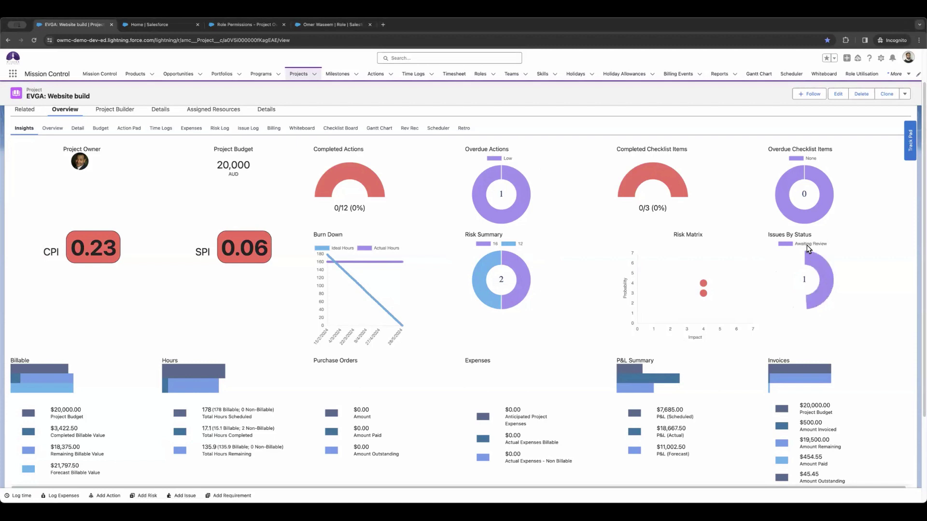
Step: Examine the Billable figures in the project insights and compare them with the budget in the project header
scroll(483, 309, "down", 3)
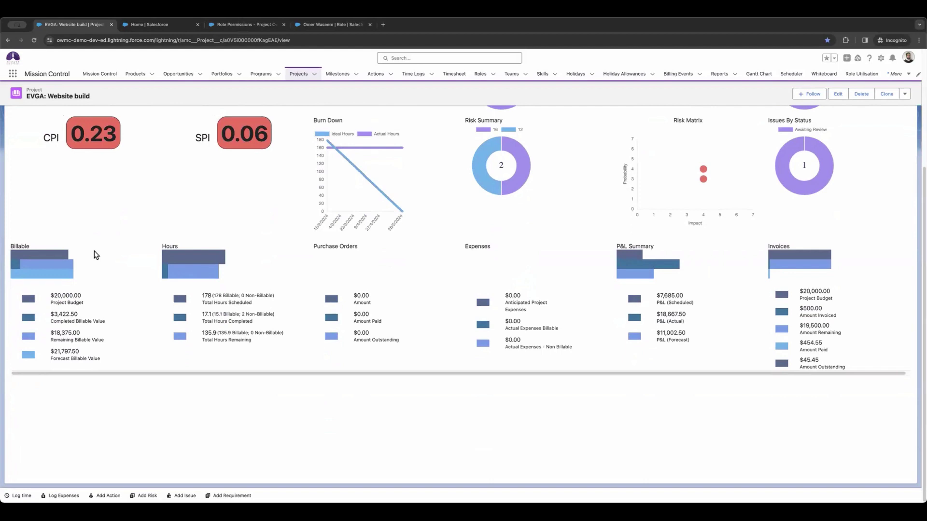
scroll(99, 263, "up", 2)
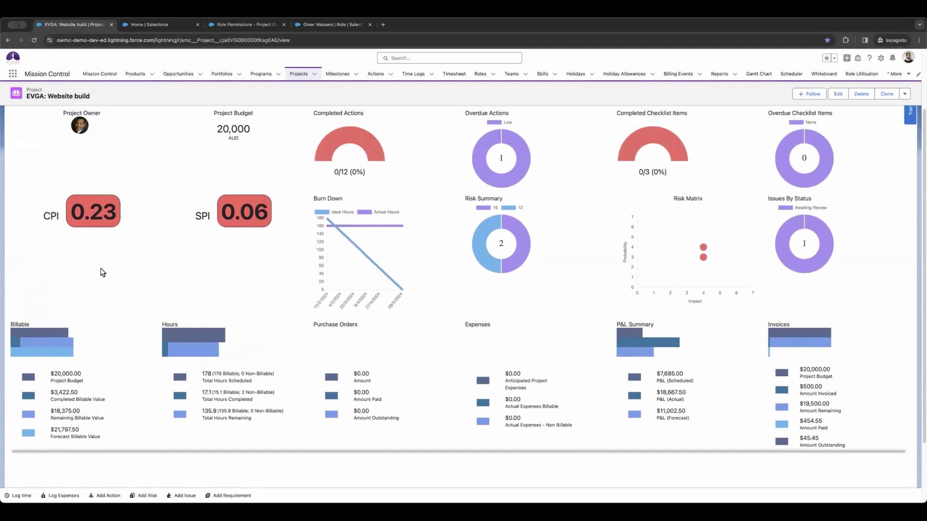
scroll(101, 270, "up", 1)
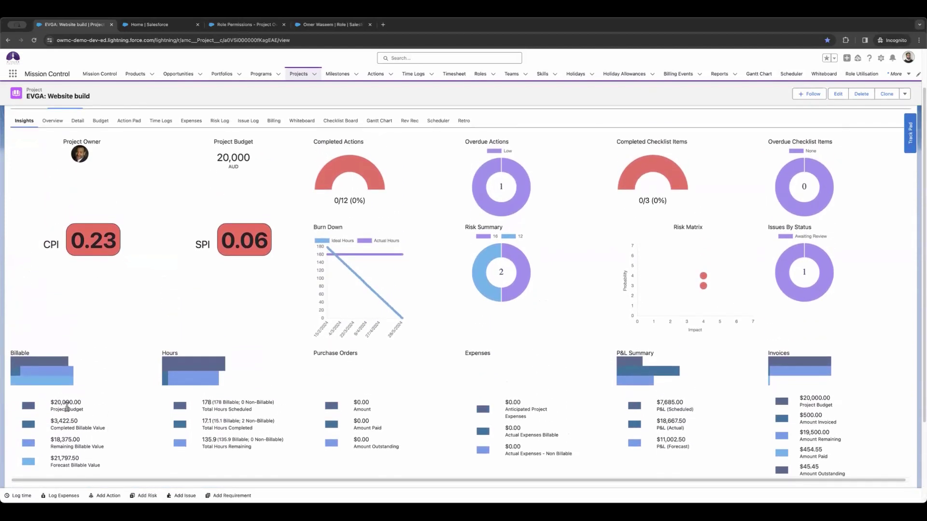
scroll(133, 203, "up", 2)
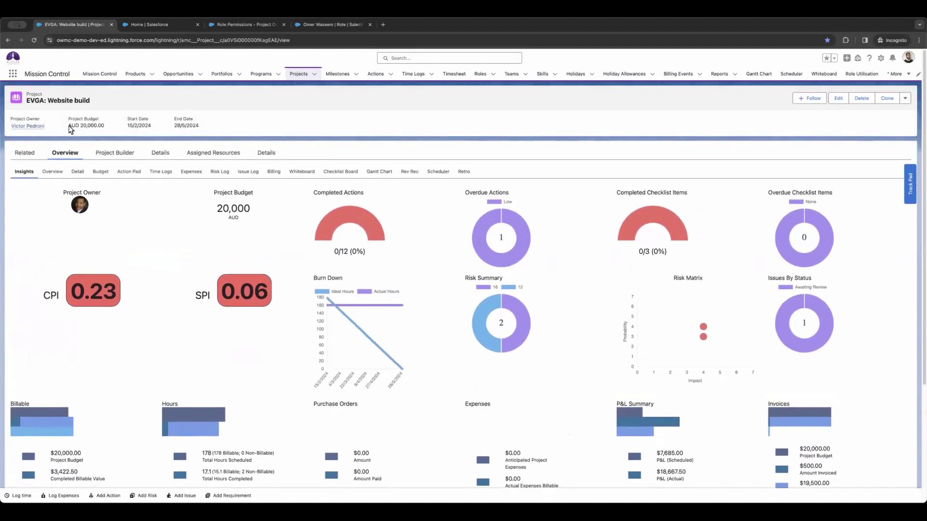
scroll(118, 255, "down", 2)
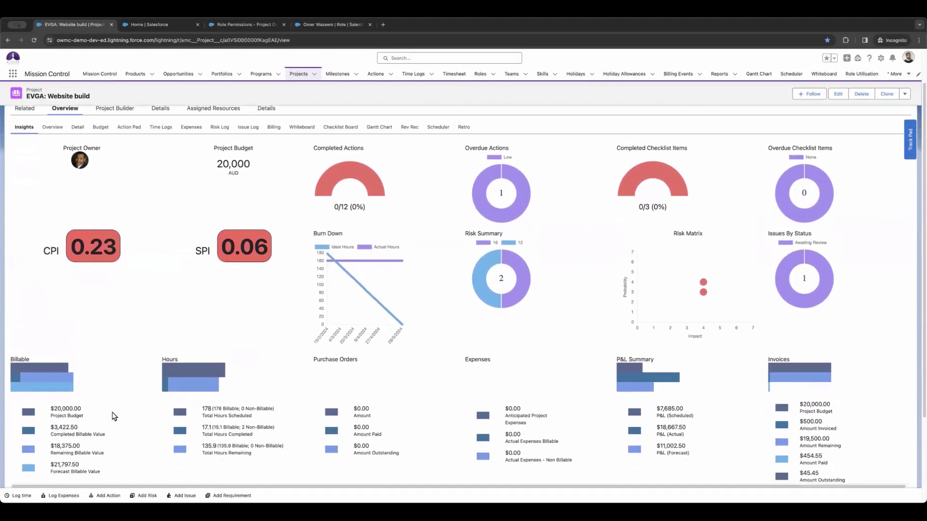
scroll(84, 435, "down", 1)
scroll(117, 394, "up", 2)
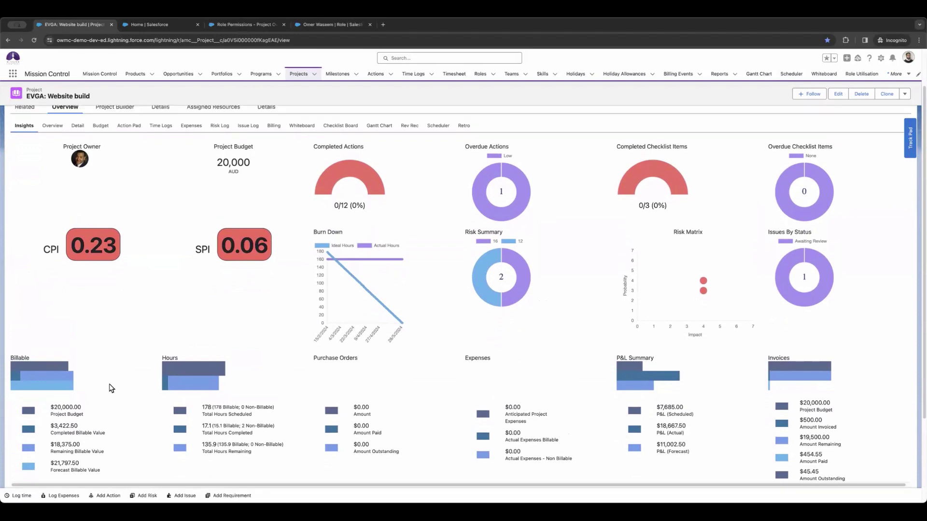
scroll(117, 393, "down", 3)
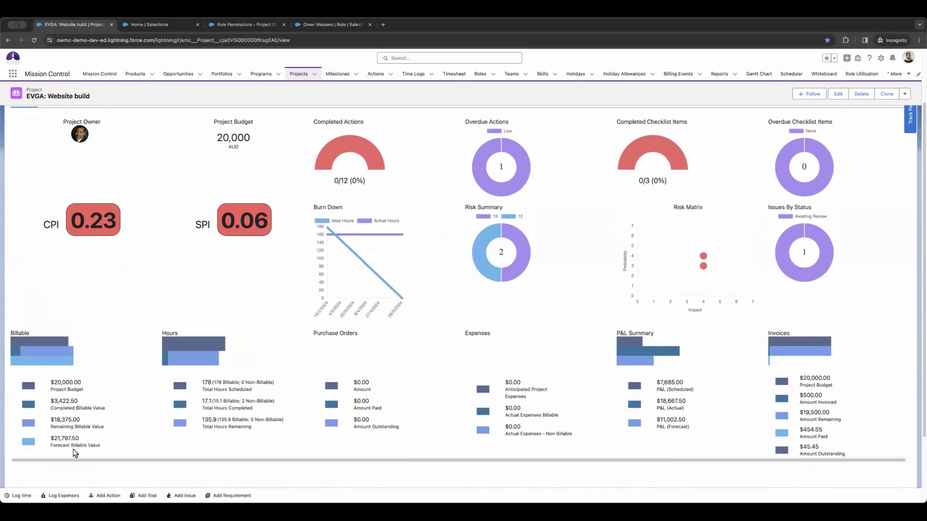
Step: Review the Hours, Purchase Orders, Expenses, P&L Summary and Invoices figures in the project insights
scroll(210, 427, "up", 1)
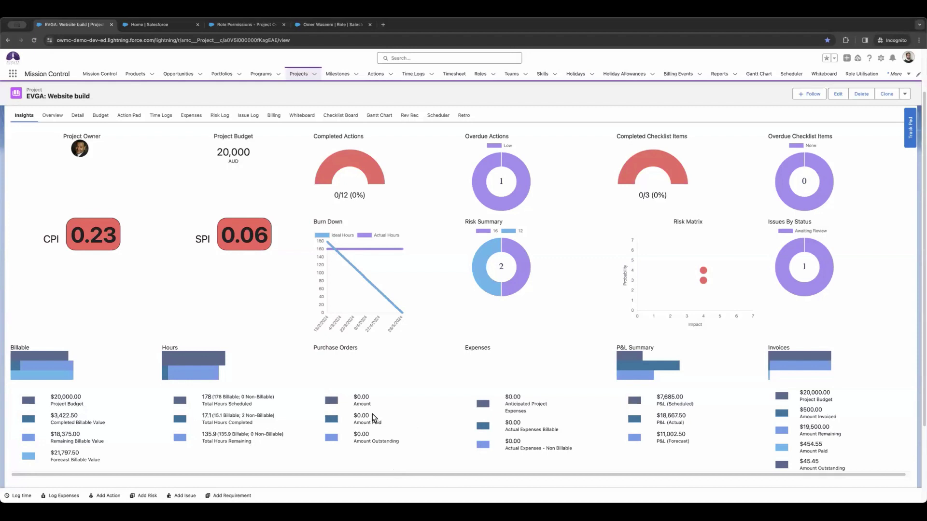
scroll(372, 416, "up", 1)
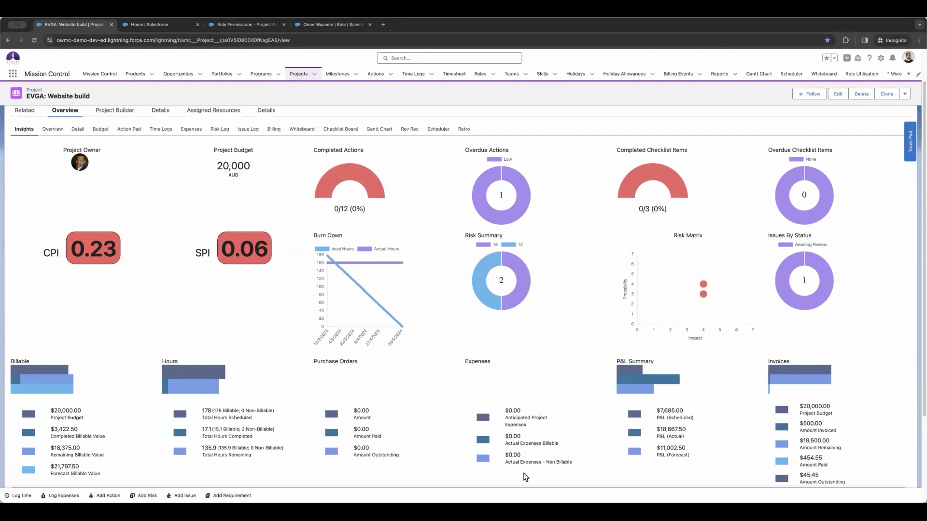
scroll(604, 432, "down", 1)
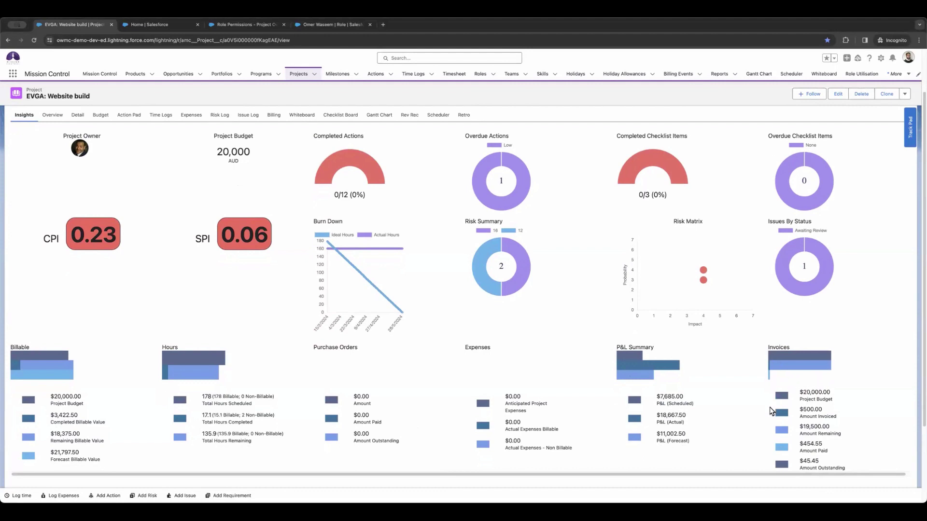
scroll(772, 420, "up", 1)
scroll(774, 433, "down", 1)
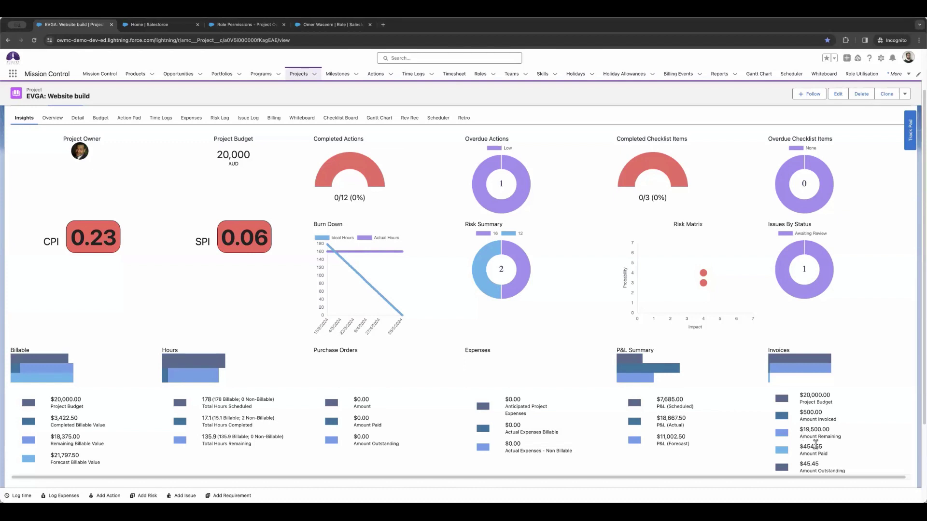
scroll(274, 222, "up", 2)
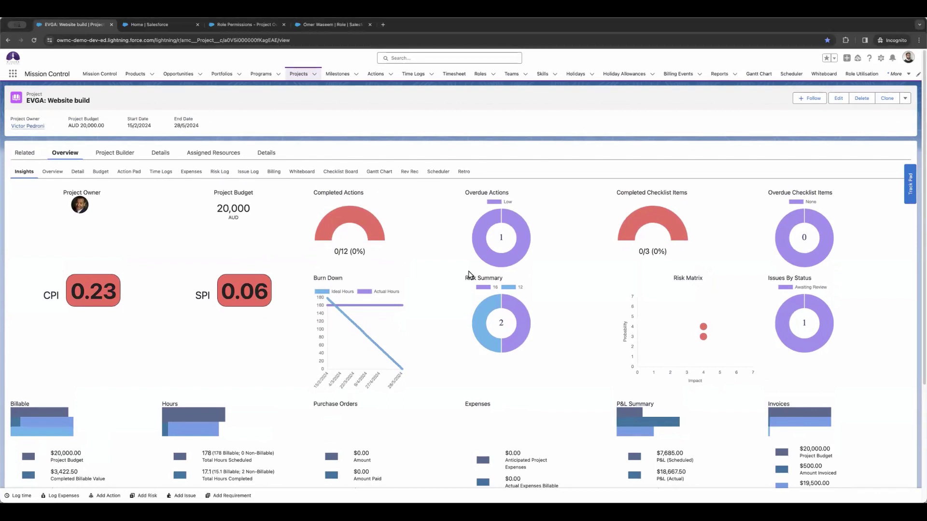
Step: Open the Track Pad, review the project's feed, and load more activities in its timeline
left_click(907, 201)
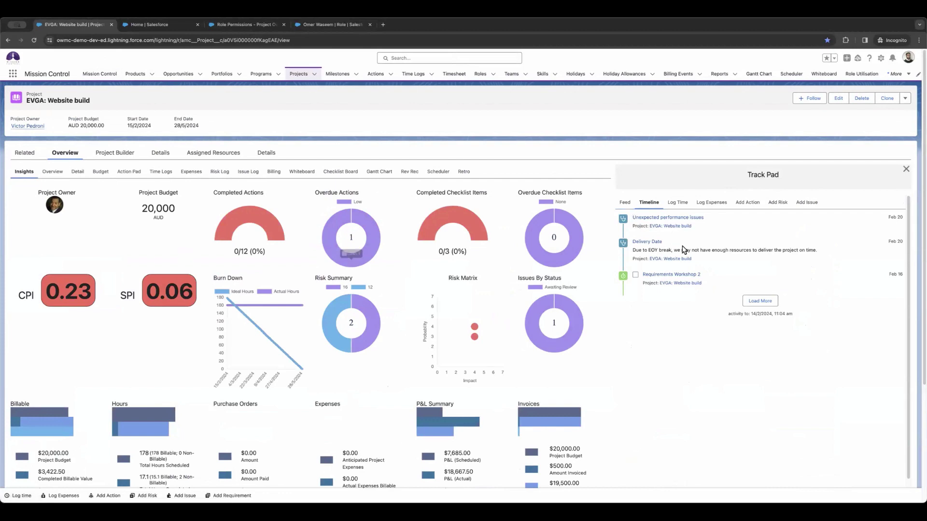
left_click(625, 203)
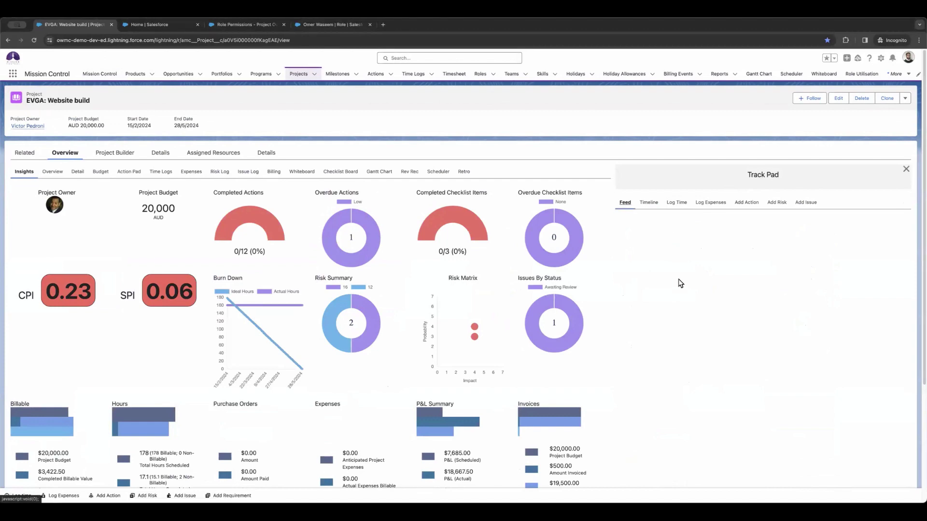
scroll(693, 341, "down", 2)
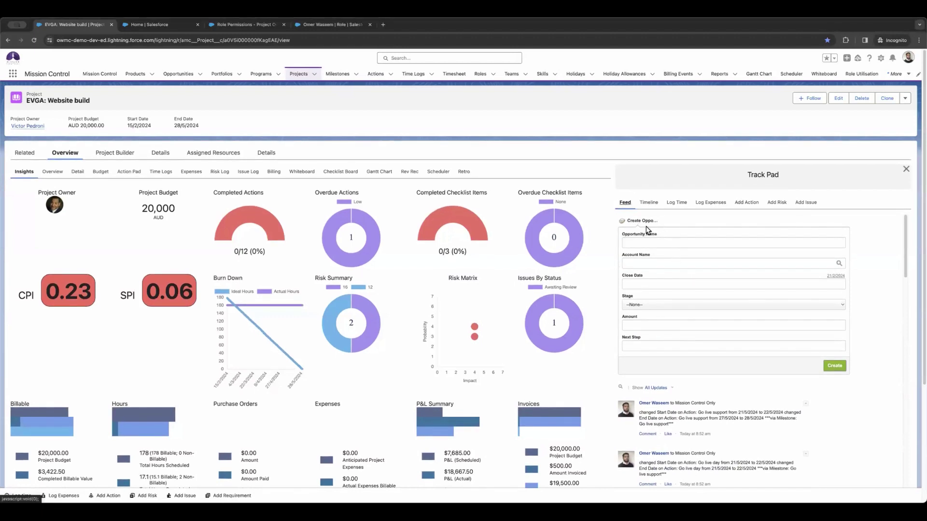
left_click(650, 208)
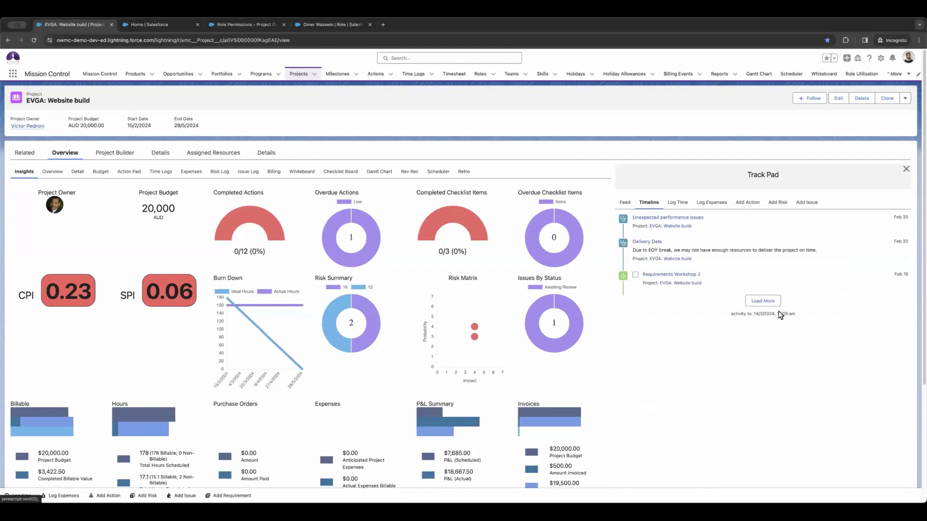
left_click(774, 304)
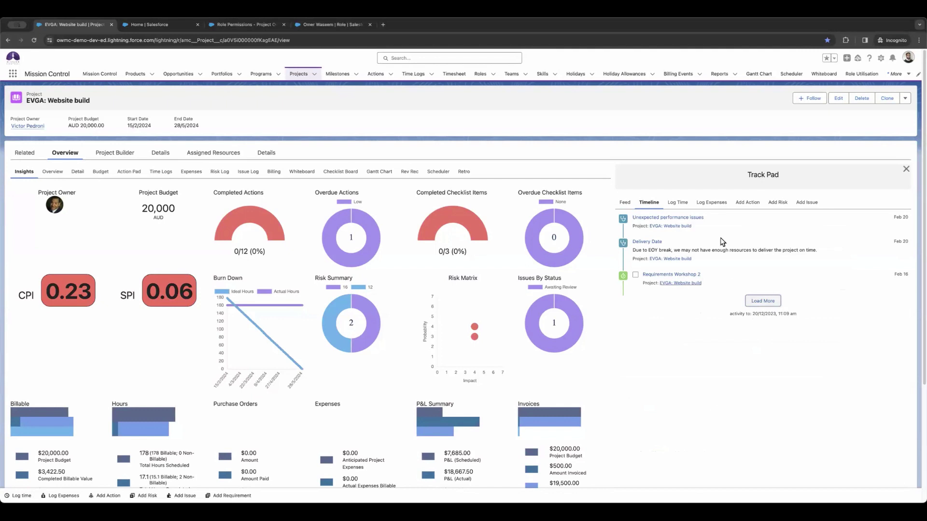
Step: View the Track Pad's forms for logging time and expenses and for adding an action, a risk and an issue
left_click(683, 205)
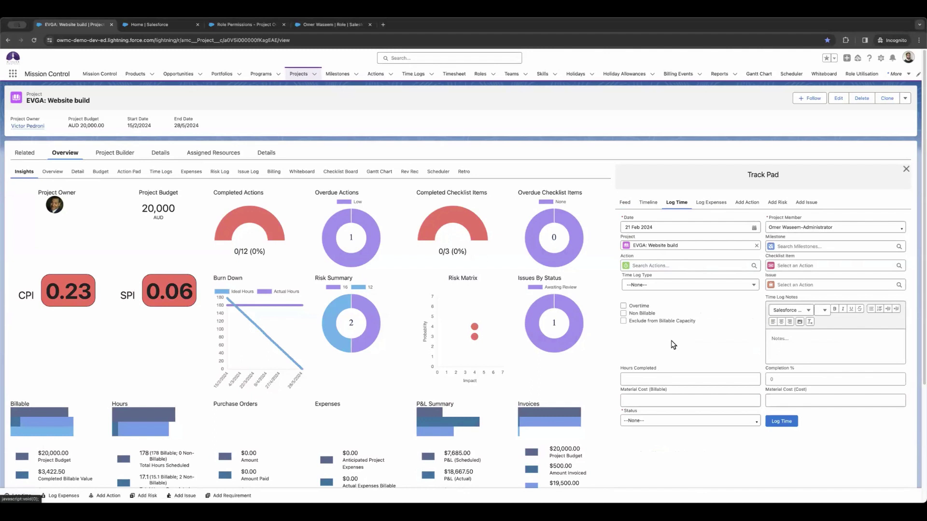
left_click(704, 205)
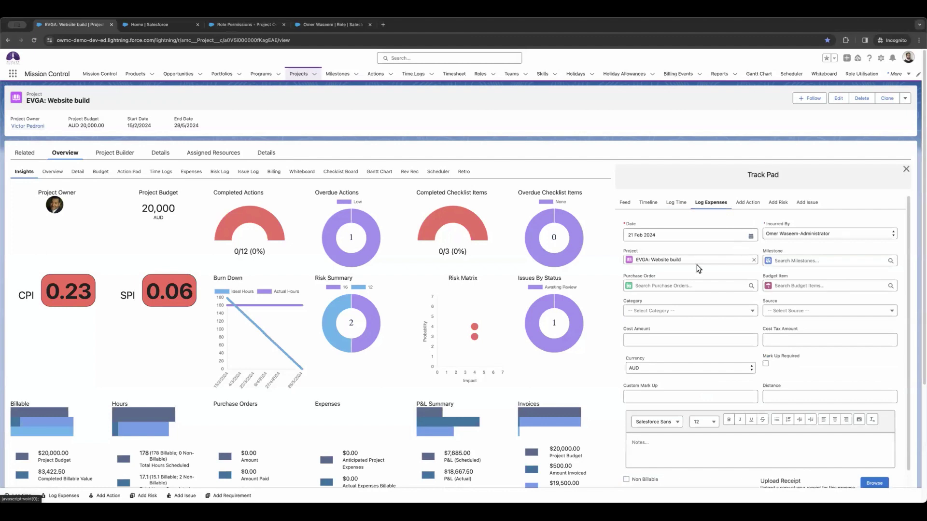
left_click(745, 204)
left_click(777, 204)
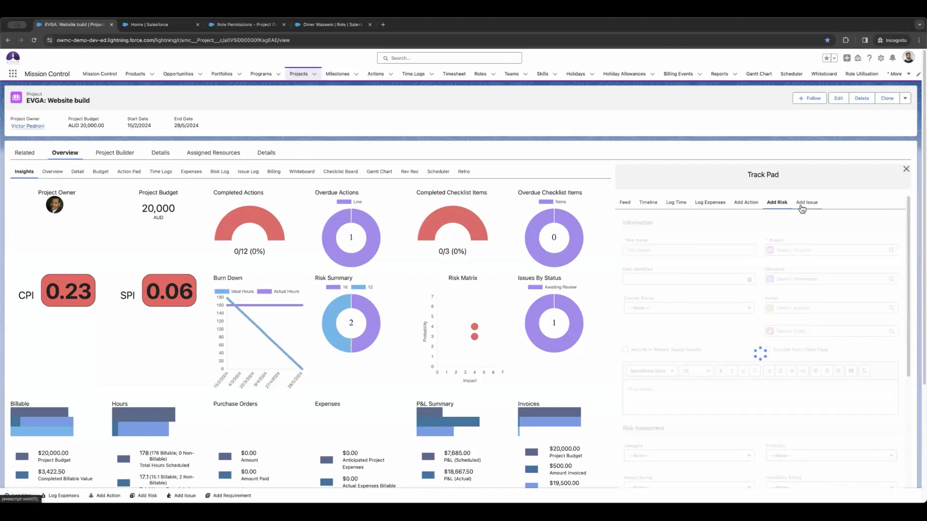
left_click(804, 203)
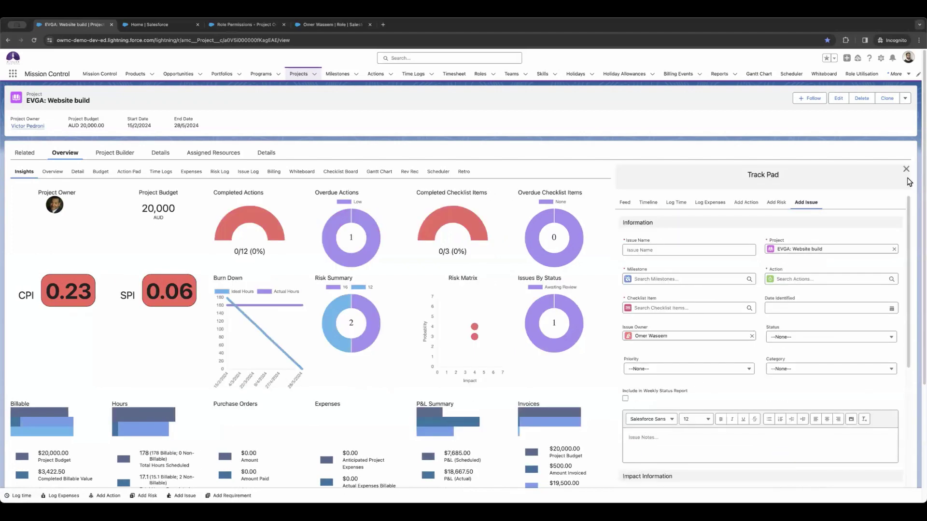
Step: Reload the project page to return to its Overview, and close the Track Pad
left_click(37, 38)
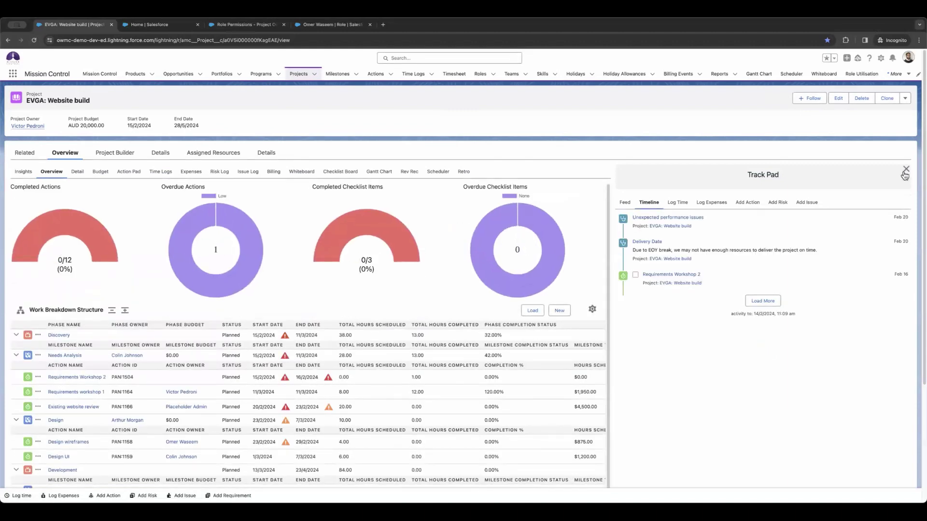
left_click(905, 170)
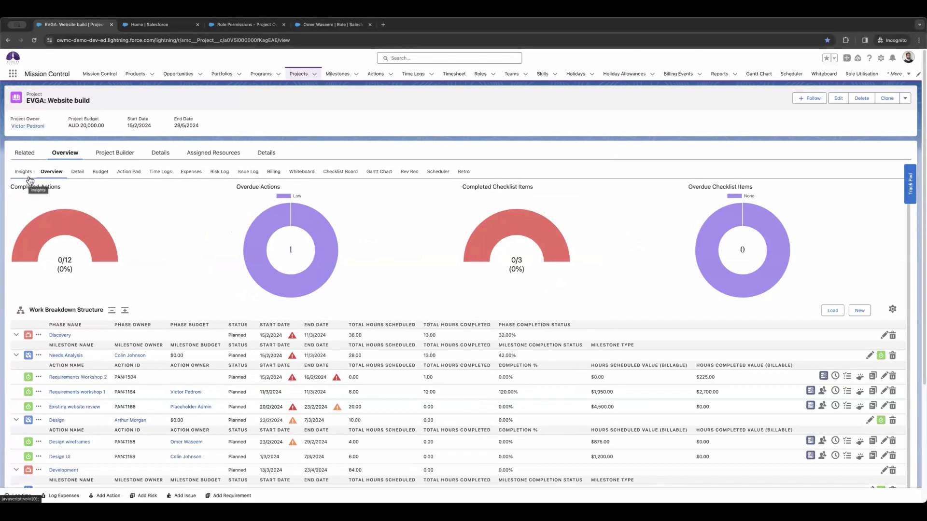
Step: Compare the project's Insights dashboard with its Overview charts, and look through the Work Breakdown Structure
left_click(26, 176)
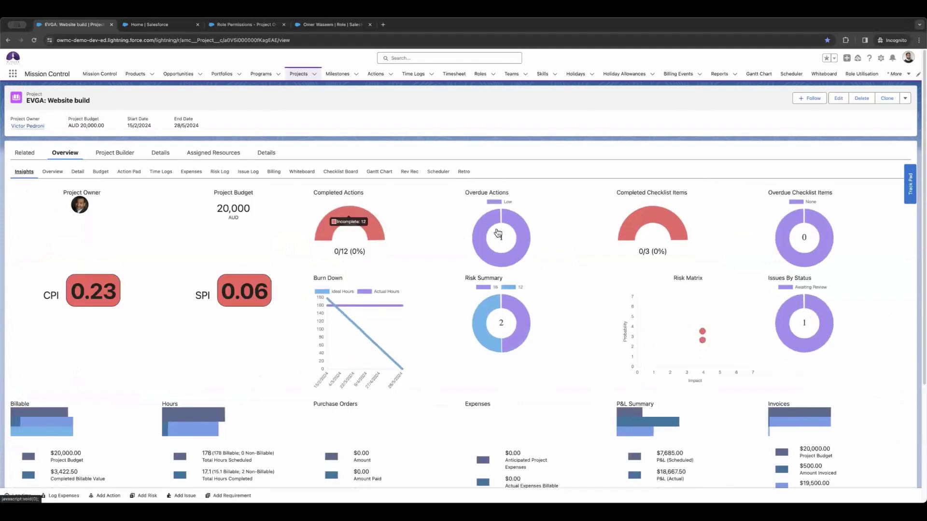
mouse_move(510, 234)
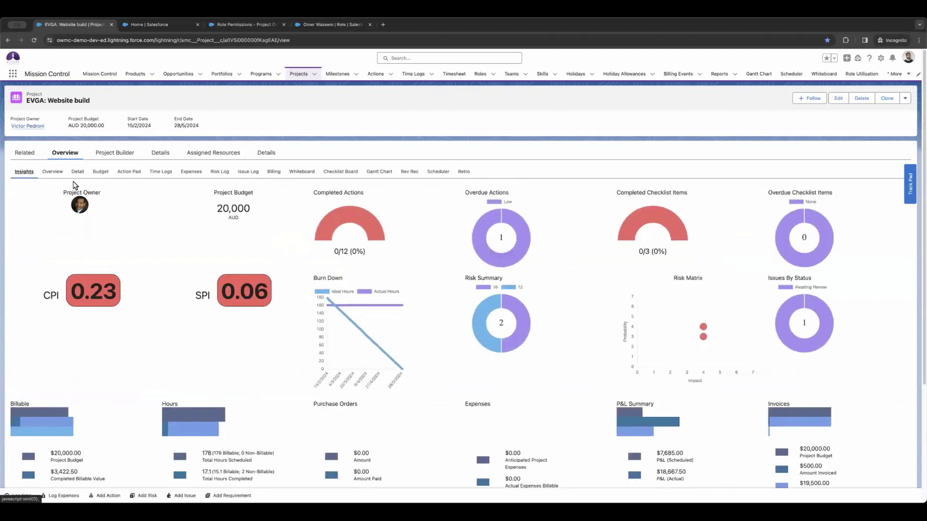
left_click(51, 172)
scroll(265, 373, "down", 3)
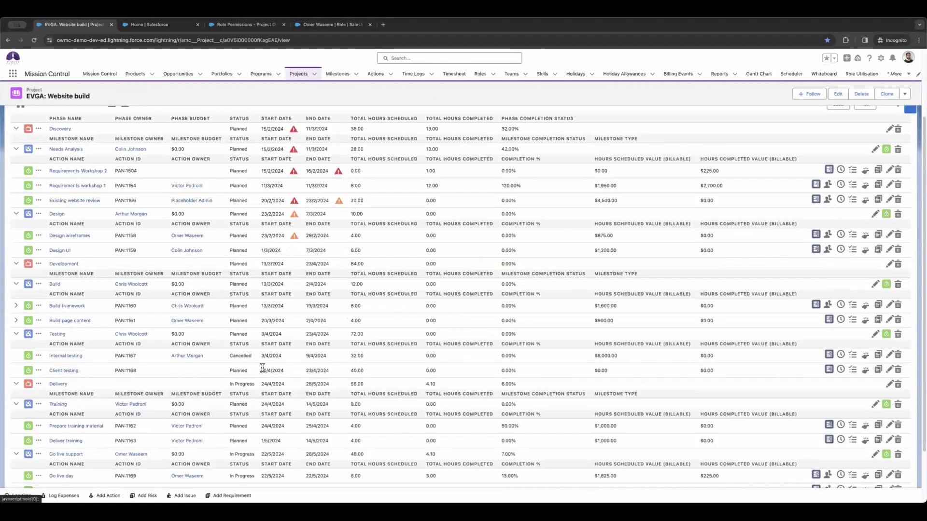
scroll(263, 370, "up", 3)
scroll(265, 373, "up", 3)
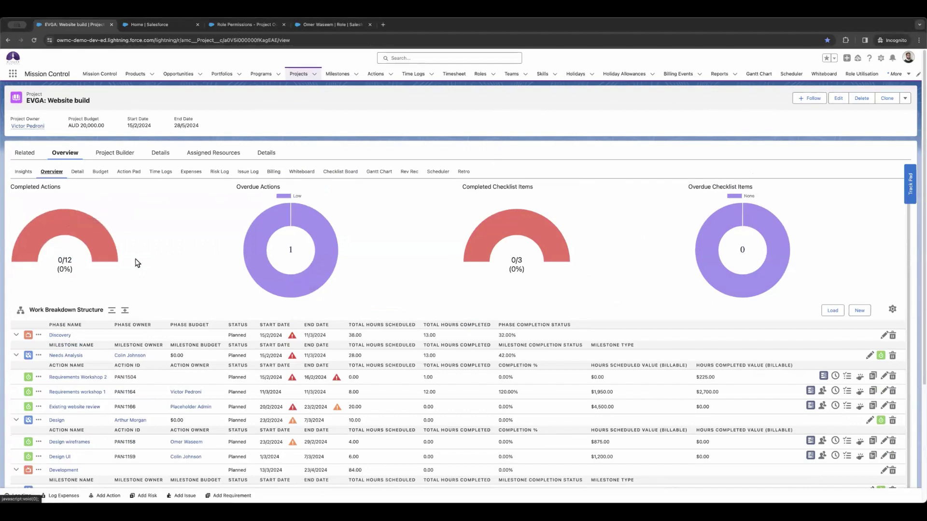
scroll(40, 352, "down", 2)
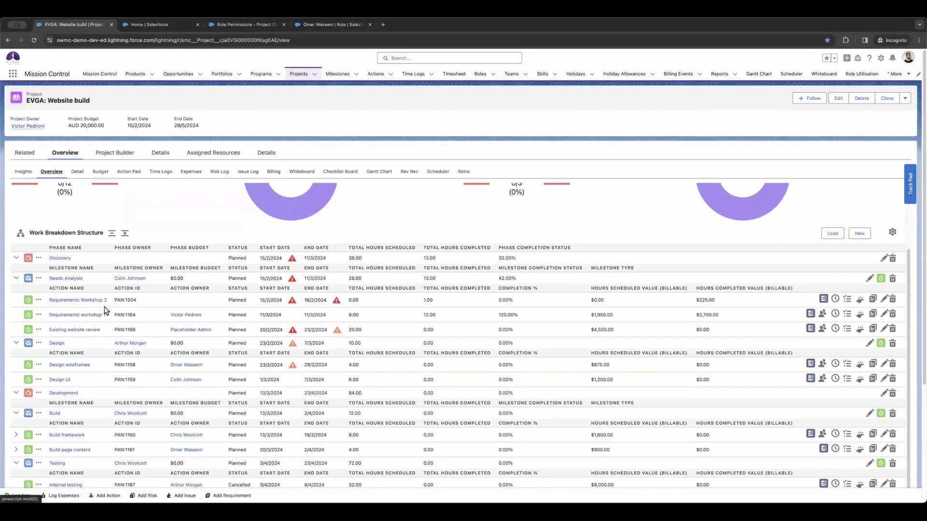
scroll(105, 310, "up", 2)
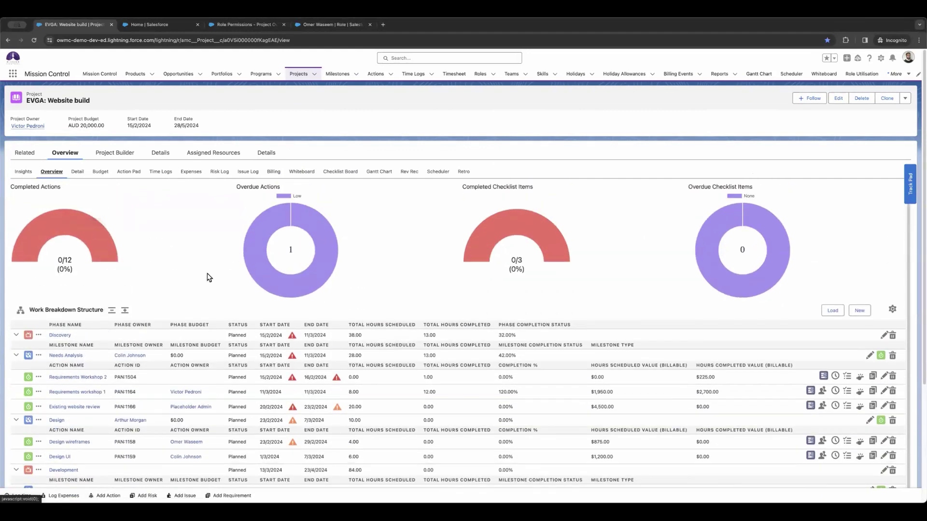
mouse_move(340, 287)
Step: Collapse the Work Breakdown Structure level by level until only its phases show
scroll(216, 251, "down", 2)
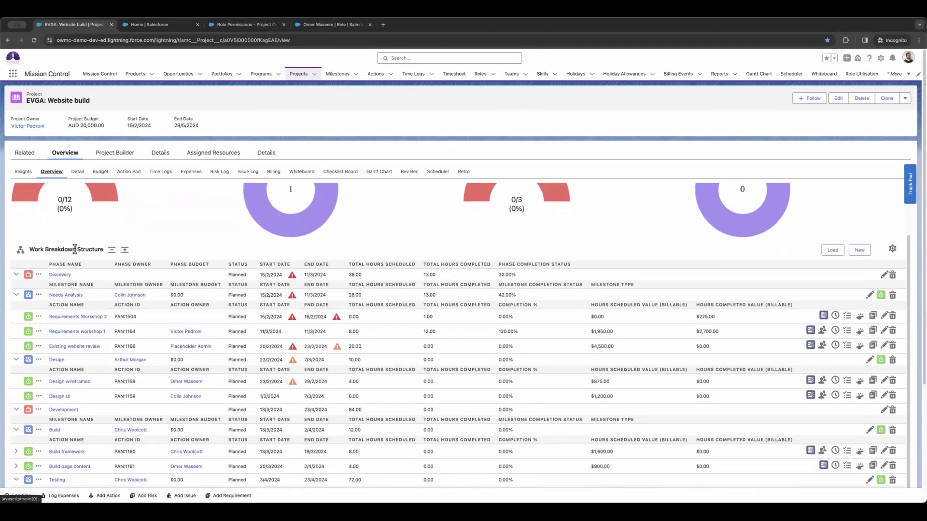
left_click(112, 252)
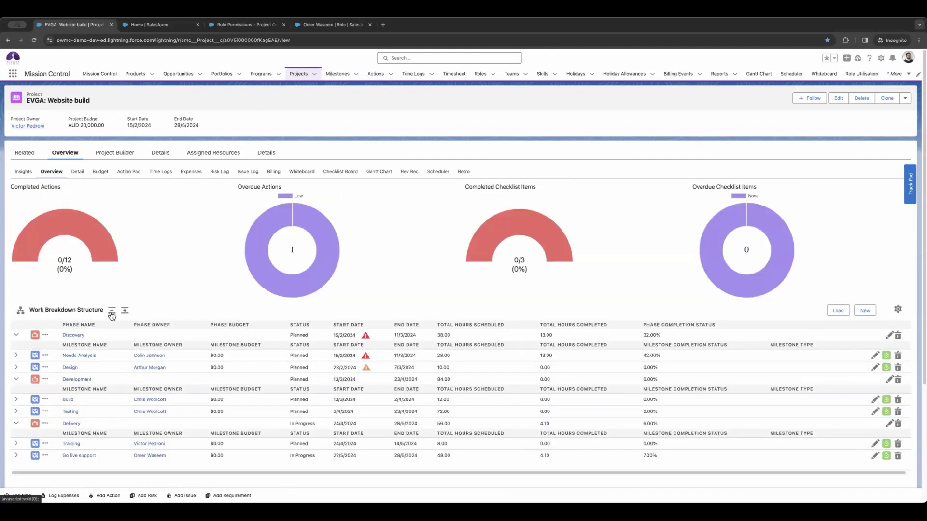
left_click(113, 311)
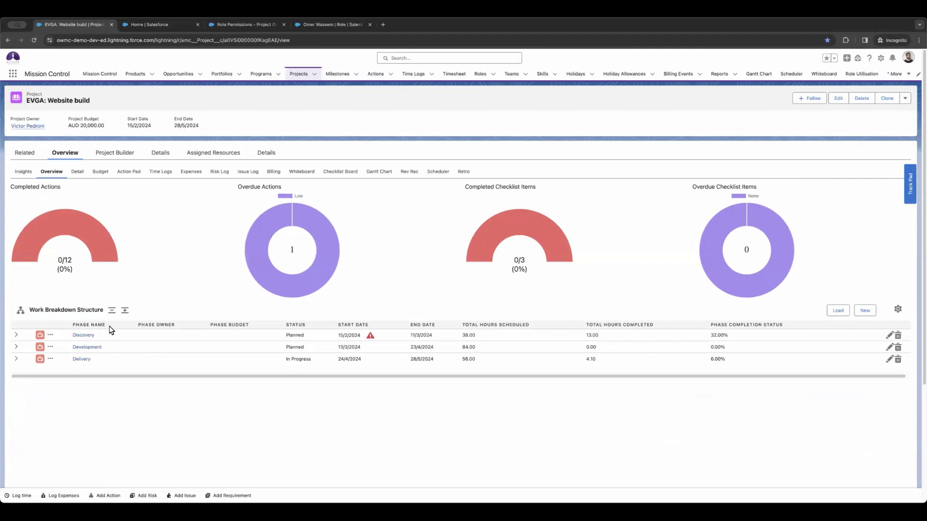
Step: Expand the Work Breakdown Structure through milestones and actions down to checklist items, and look over the expanded rows
left_click(125, 311)
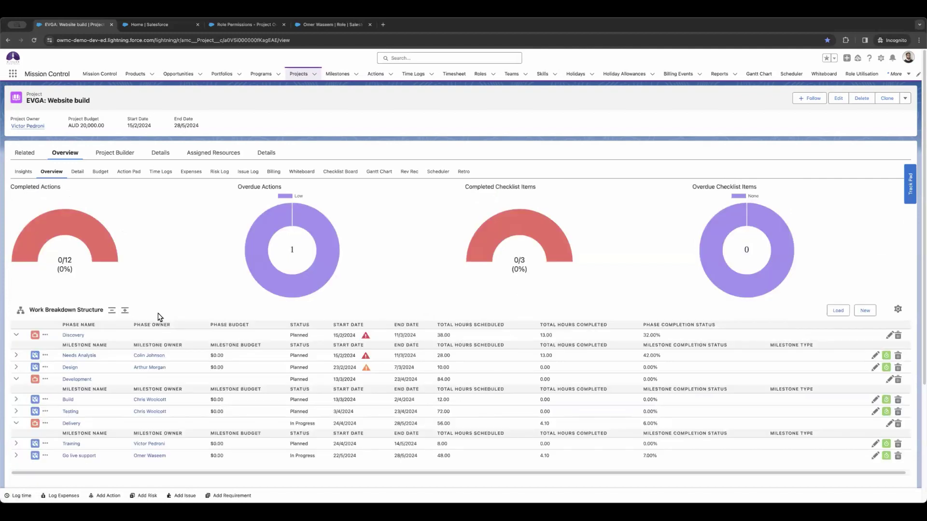
scroll(129, 315, "down", 1)
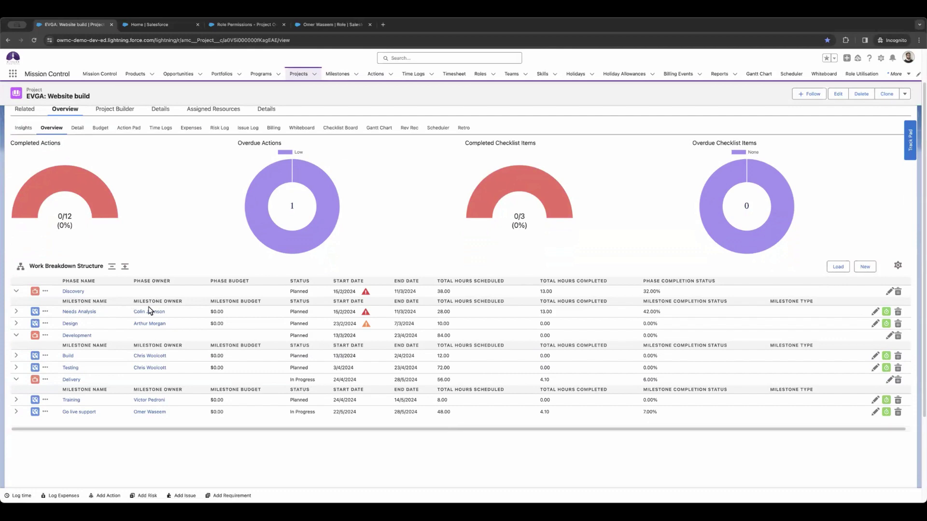
left_click(128, 269)
scroll(27, 300, "down", 1)
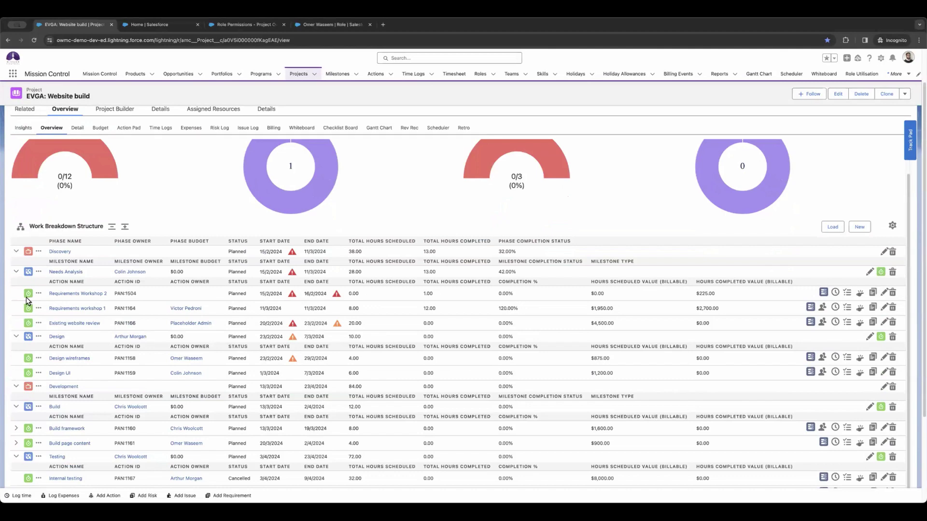
left_click(125, 226)
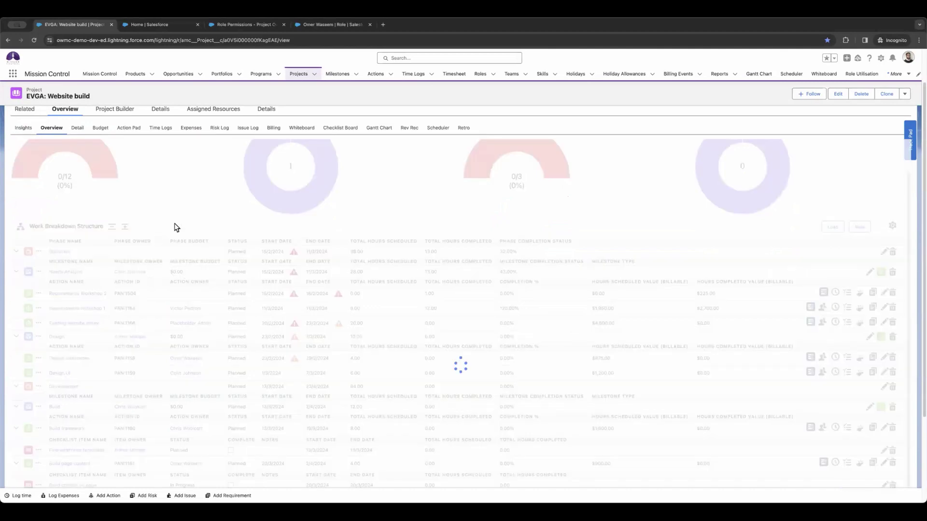
scroll(123, 321, "down", 2)
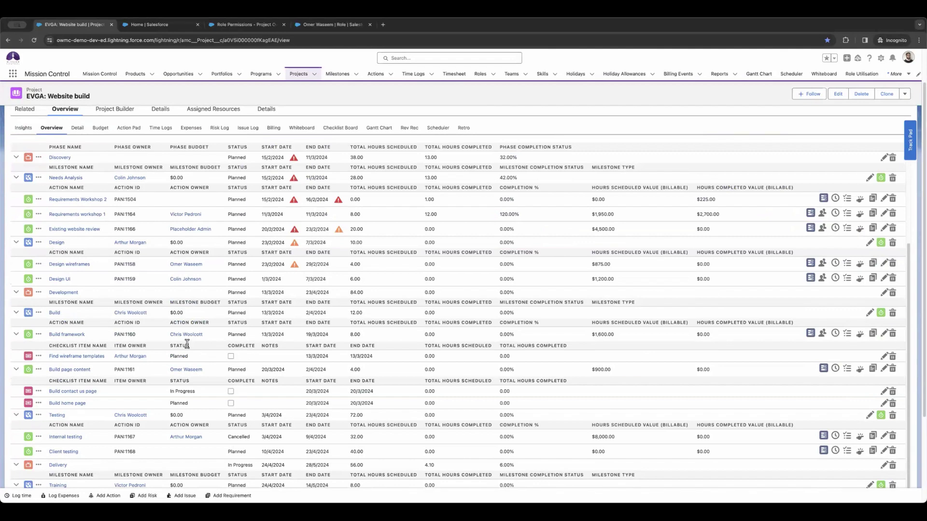
scroll(187, 344, "up", 3)
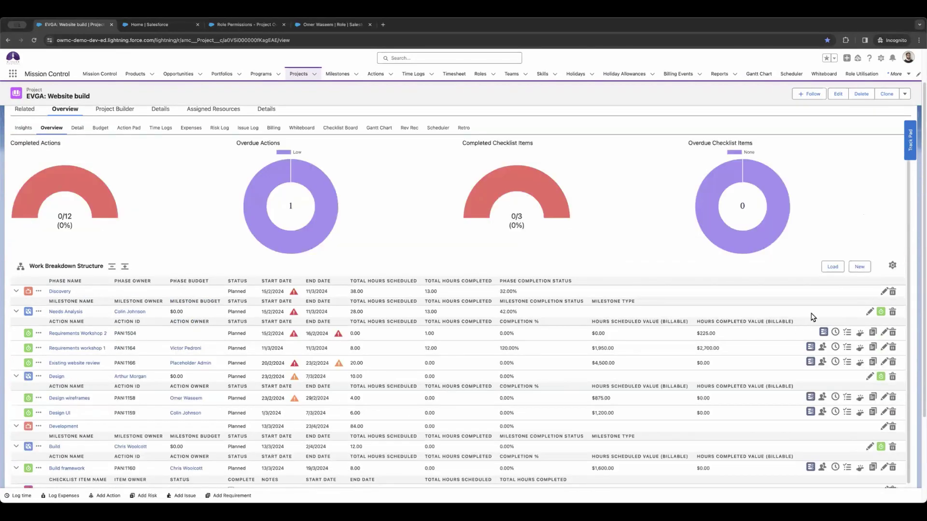
Step: In the Milestone Loader, select the Sprint milestone from the MC Release 3 project and set the start date to 28 Feb 2024
left_click(831, 268)
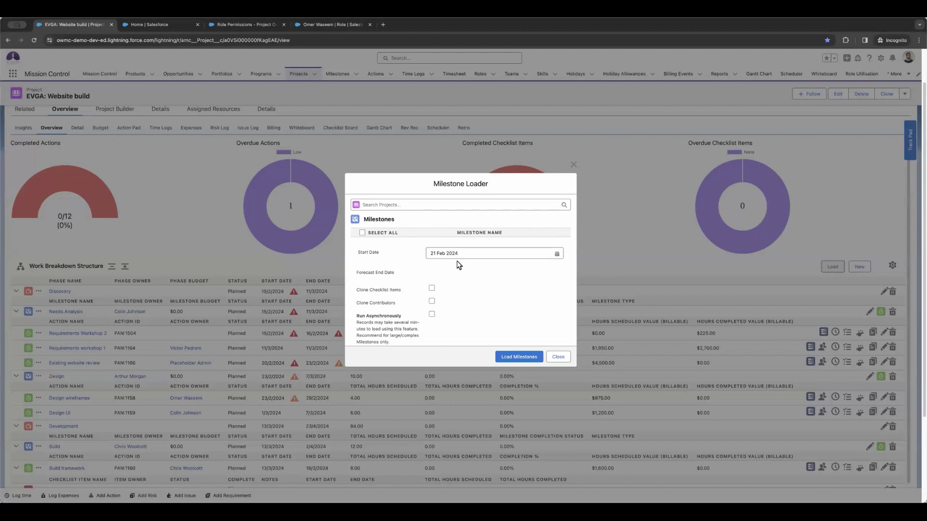
left_click(401, 205)
scroll(424, 278, "down", 5)
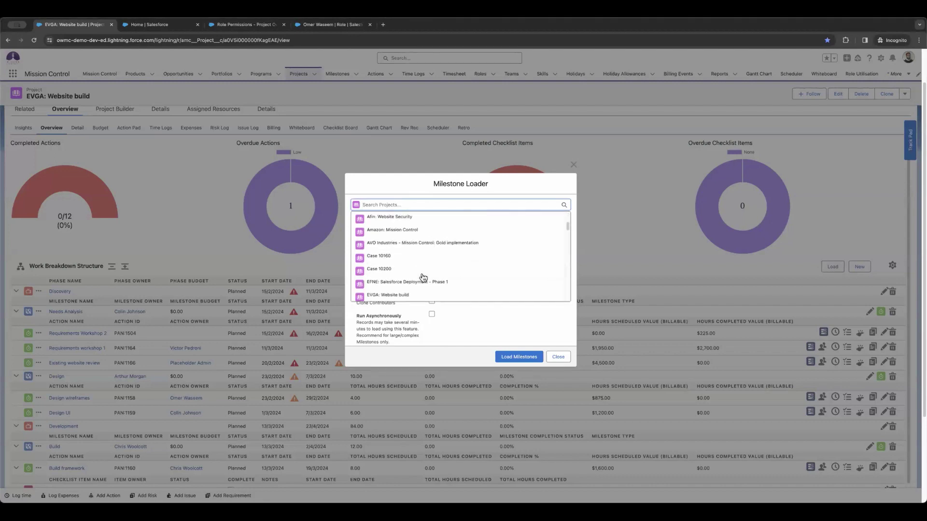
scroll(423, 277, "down", 4)
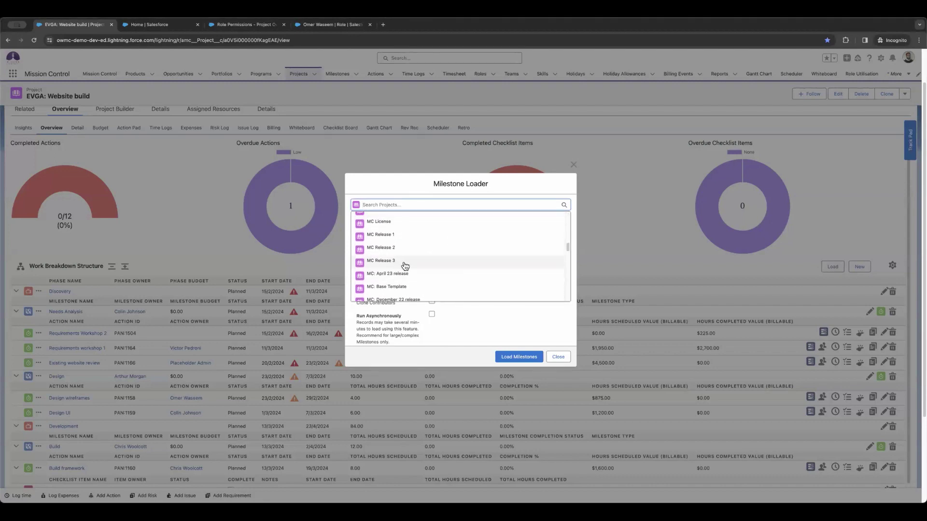
left_click(403, 265)
left_click(362, 236)
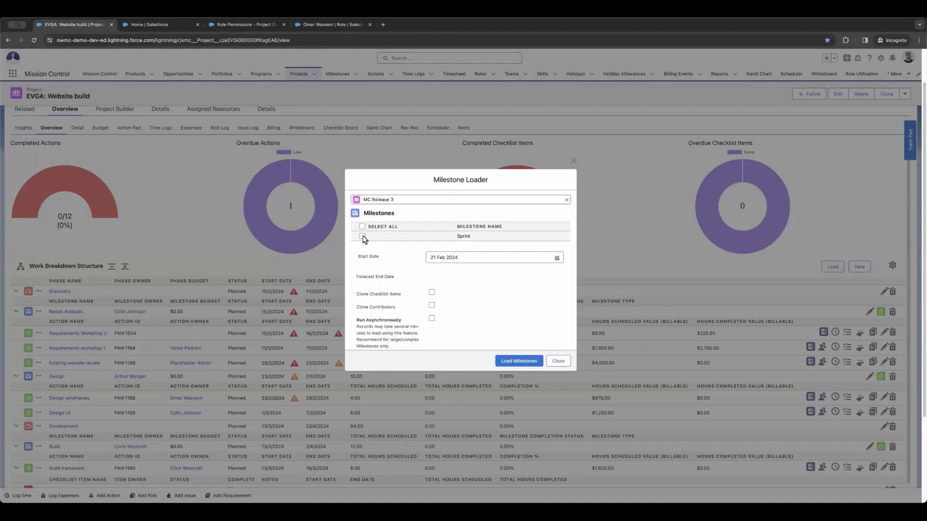
left_click(458, 258)
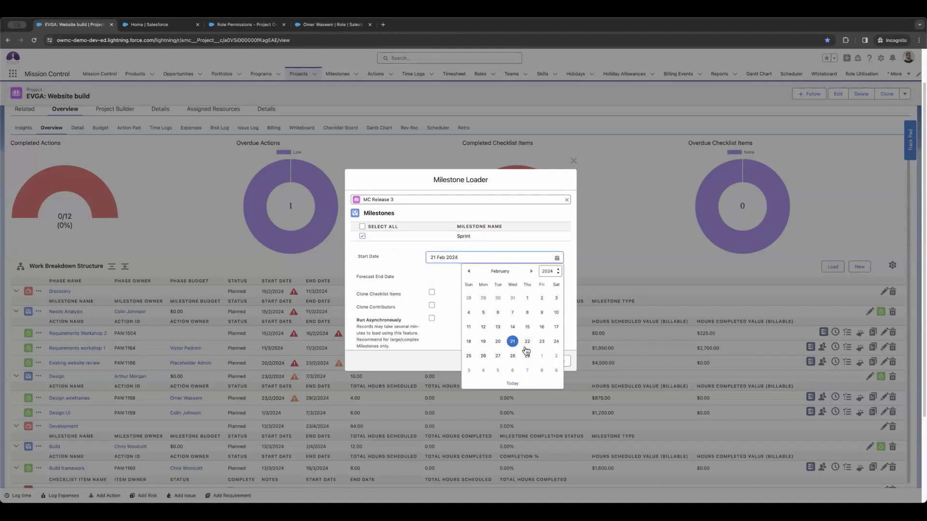
left_click(513, 356)
left_click(392, 276)
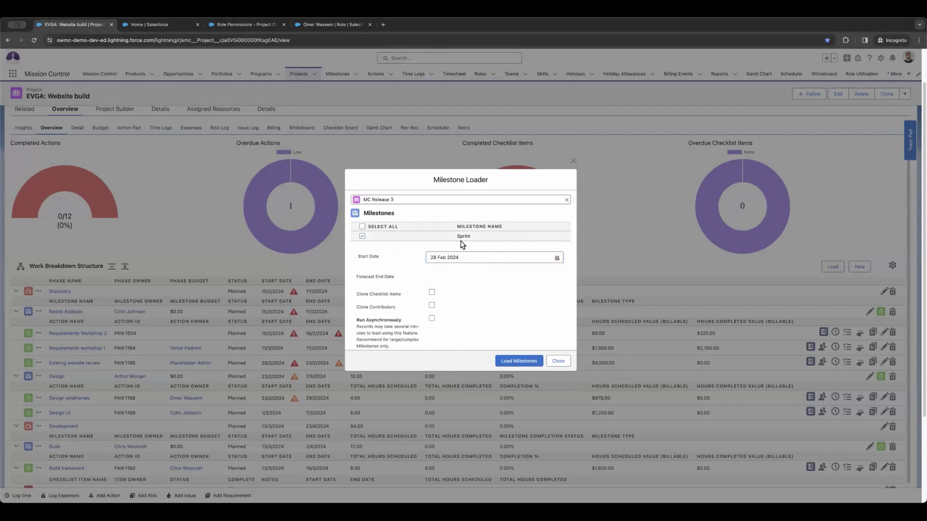
Step: Replace the loader's source project with Puma: Mission Control and select its Data Migration milestone
left_click(567, 199)
left_click(464, 206)
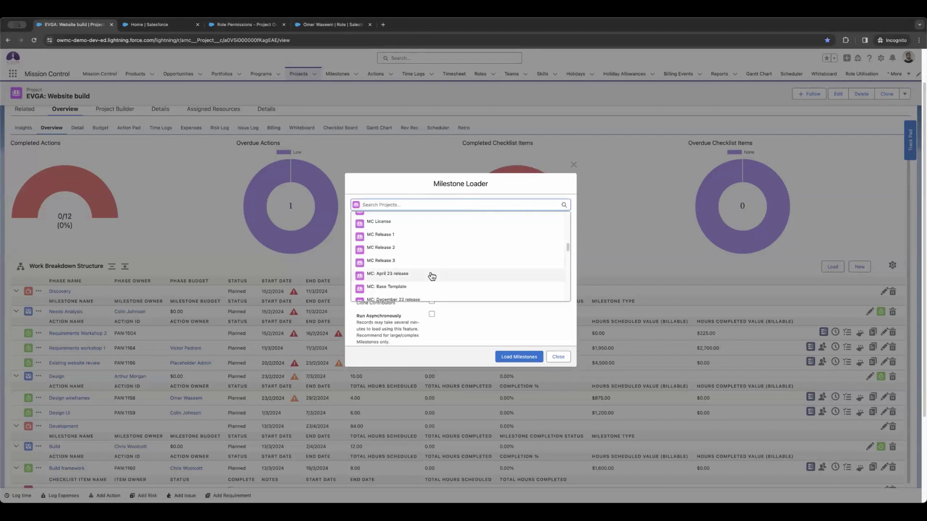
scroll(431, 276, "down", 5)
left_click(430, 271)
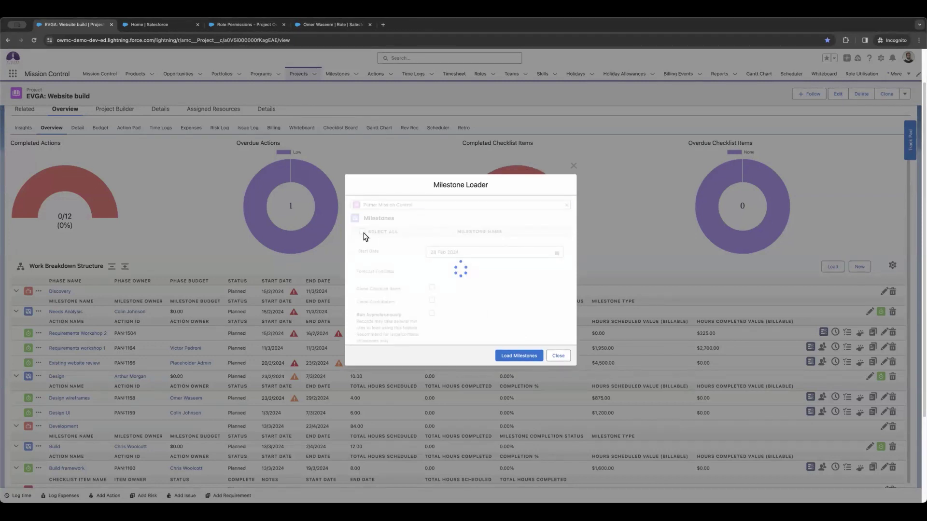
left_click(362, 236)
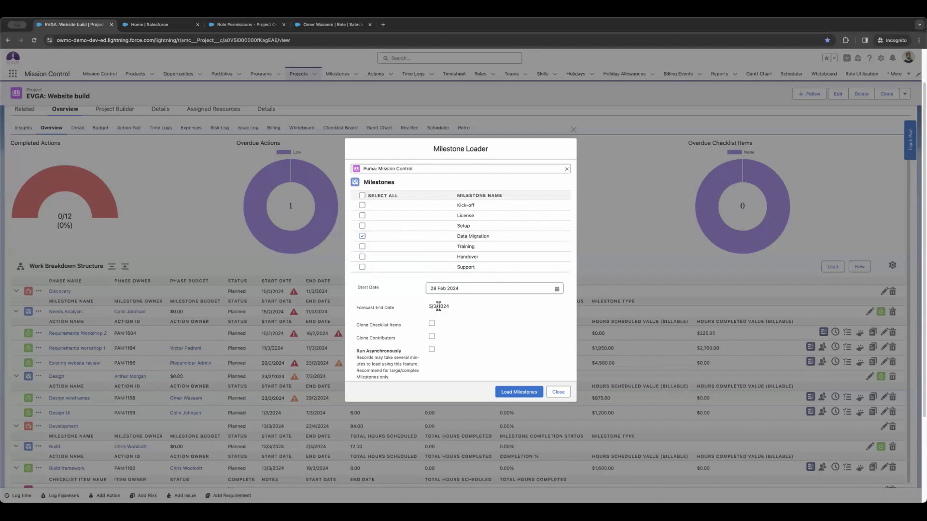
Step: Enable Run Asynchronously for the milestone load, and close the loader without loading anything
scroll(466, 325, "down", 1)
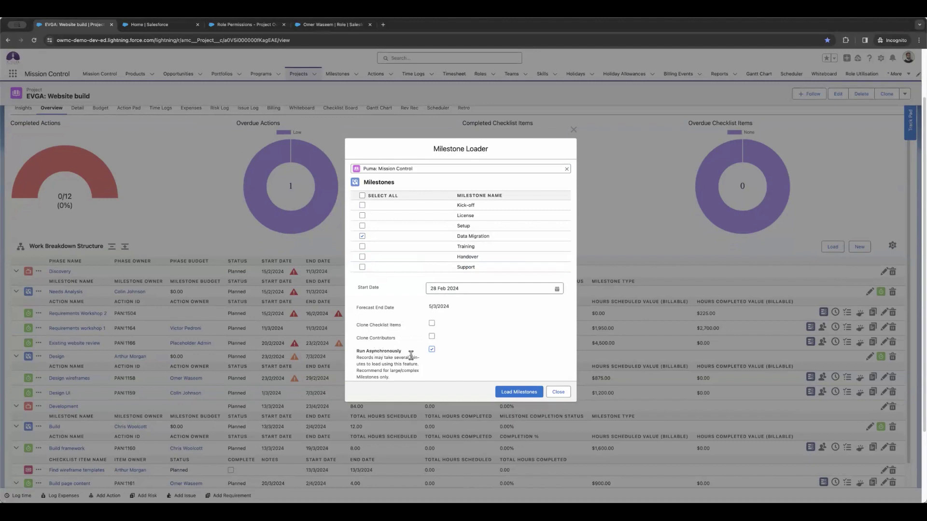
left_click(432, 350)
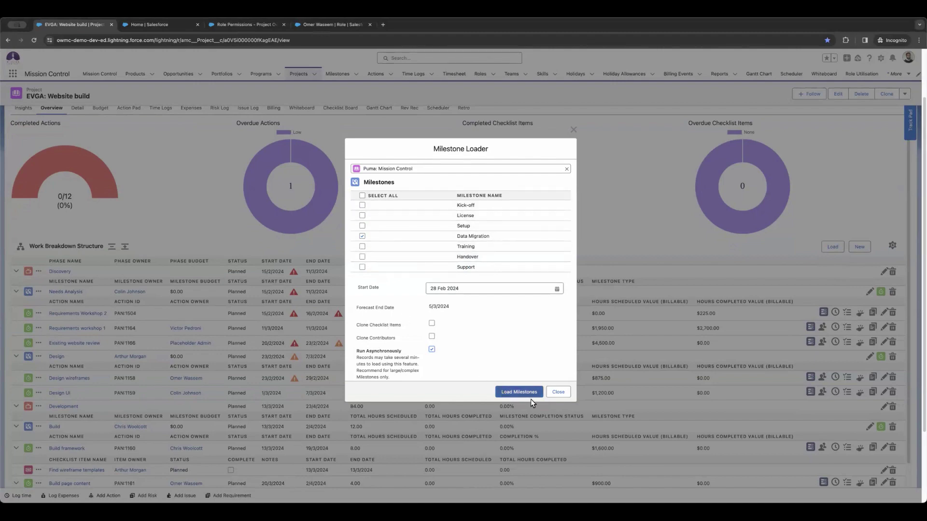
left_click(556, 392)
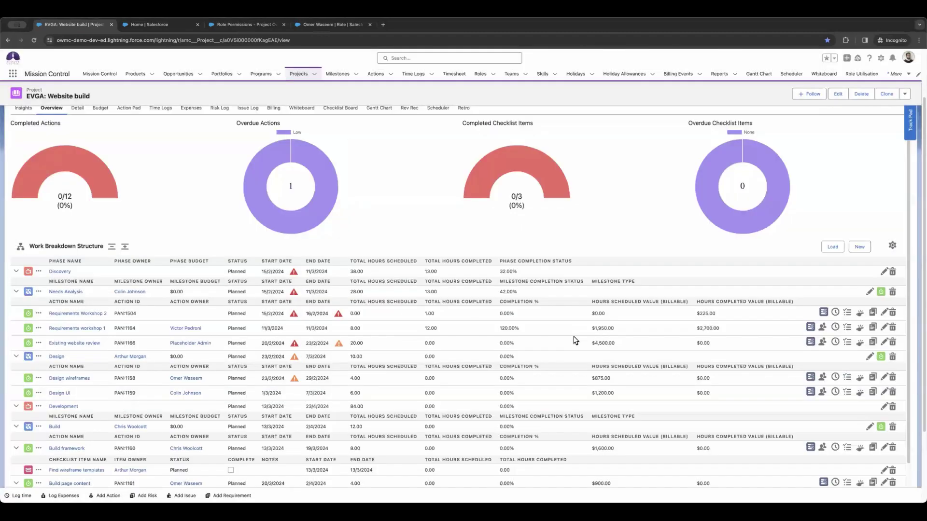
Step: View the New Milestone form and the Work Breakdown Structure sorting options, cancelling each without saving
left_click(859, 247)
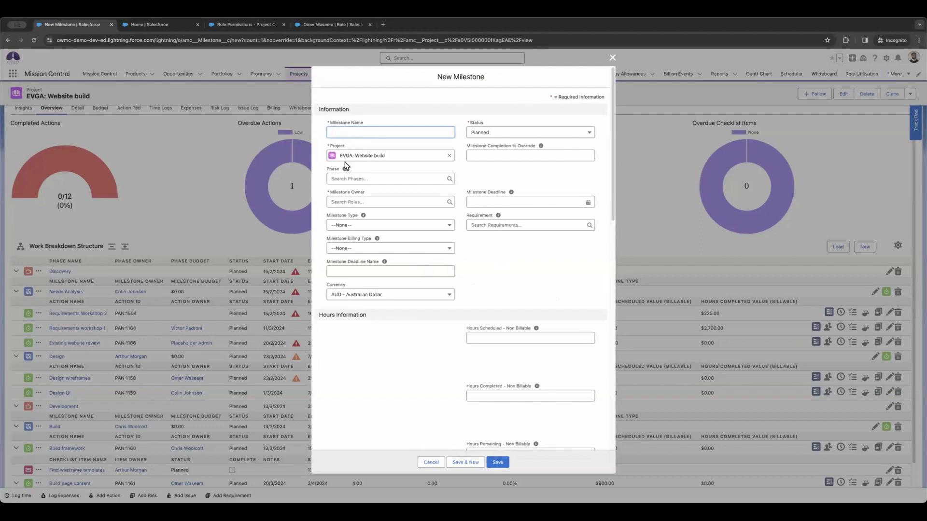
left_click(431, 462)
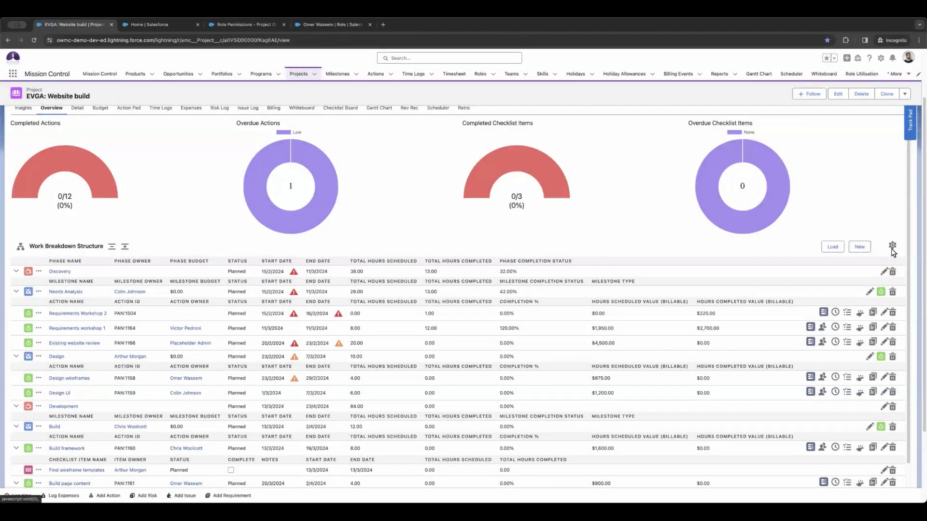
left_click(894, 247)
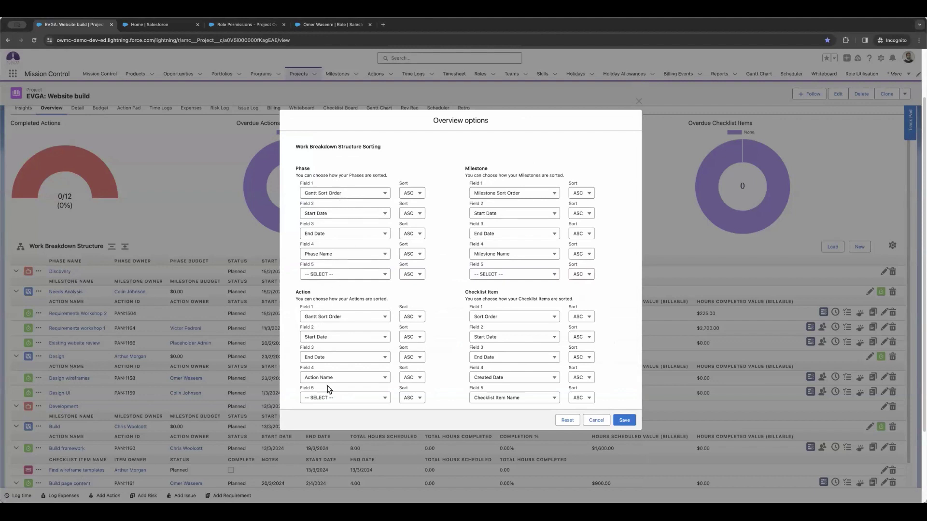
left_click(342, 193)
left_click(454, 213)
left_click(597, 421)
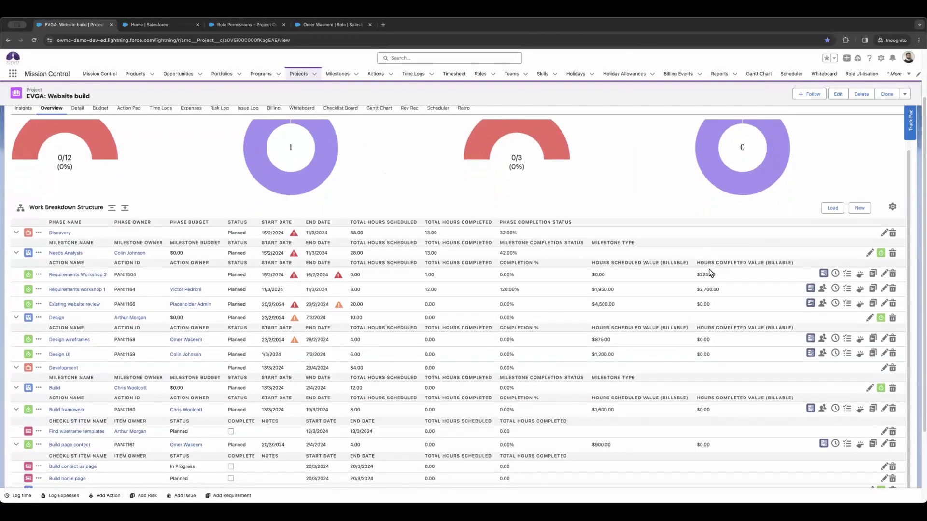
Step: View the Discovery phase's edit form in the Work Breakdown Structure, review its hours and value fields, and cancel without saving
scroll(710, 273, "down", 3)
scroll(389, 194, "up", 1)
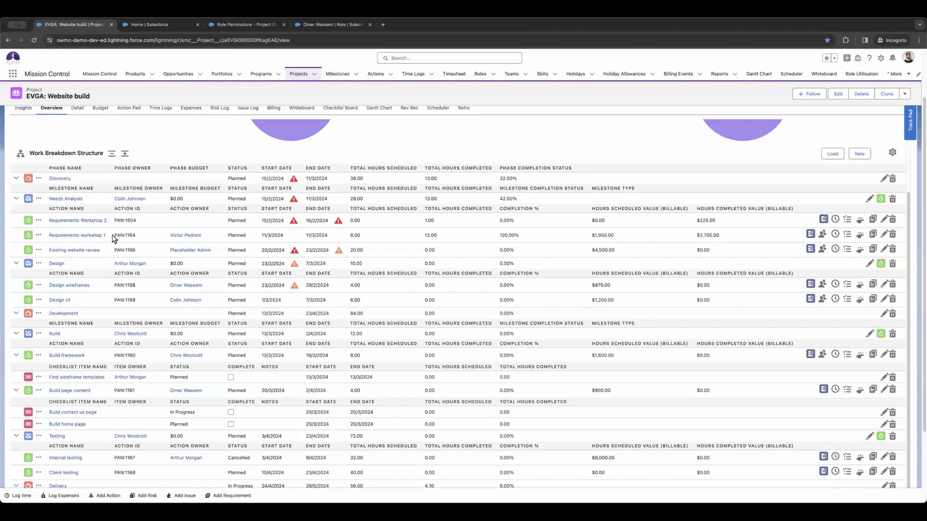
scroll(112, 234, "up", 1)
scroll(112, 235, "up", 1)
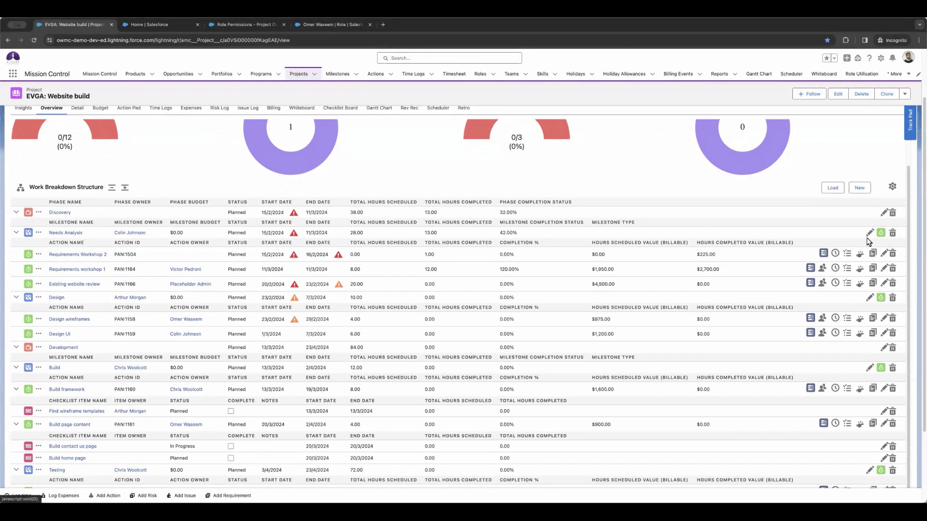
left_click(884, 214)
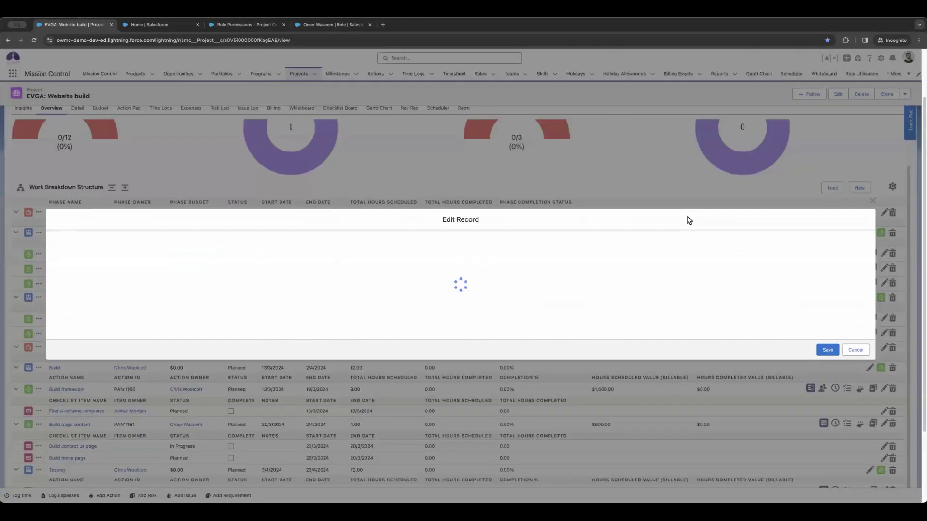
scroll(441, 290, "down", 10)
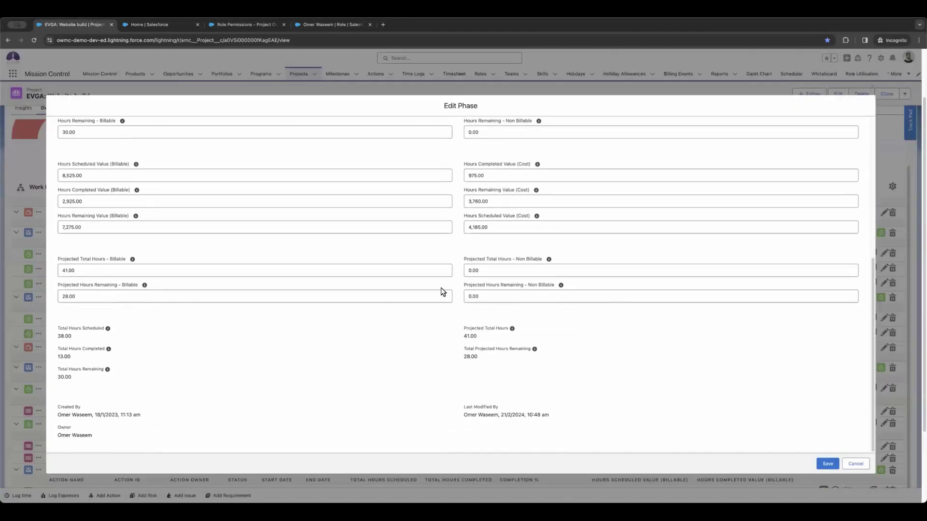
left_click(856, 463)
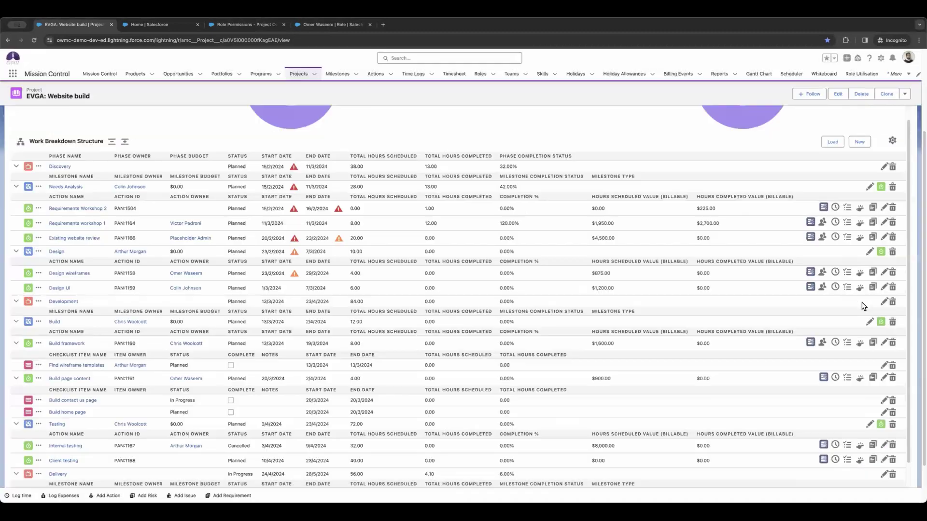
Step: View the deletion prompt for the Discovery phase and the New Action form for the Needs Analysis milestone, cancelling both
scroll(893, 228, "up", 2)
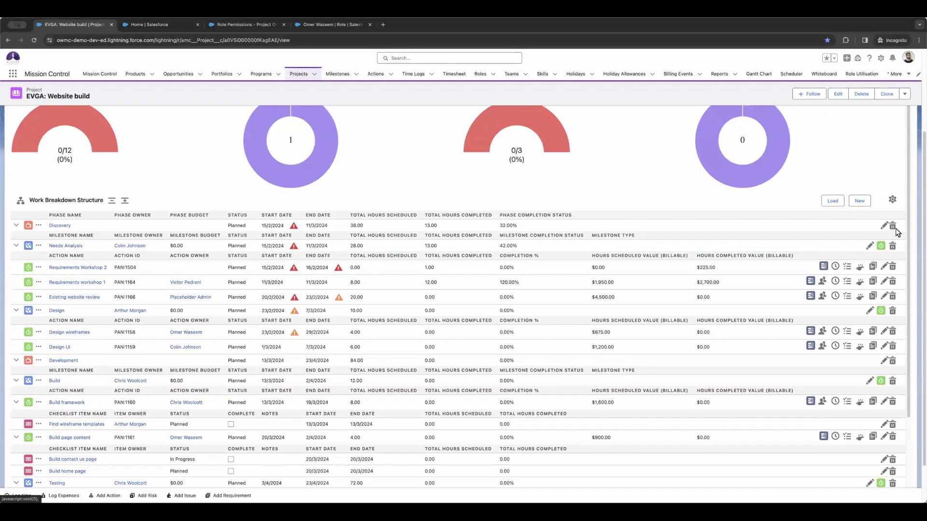
left_click(893, 227)
left_click(472, 286)
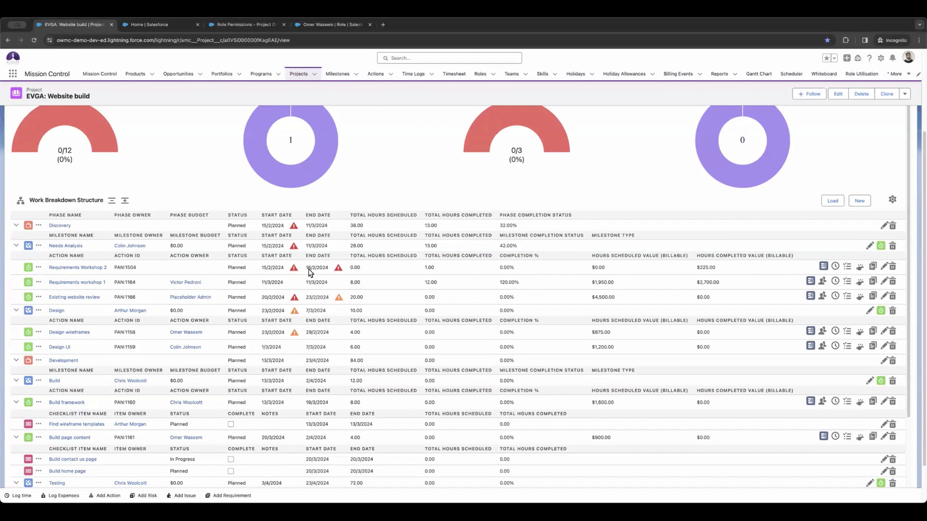
left_click(881, 247)
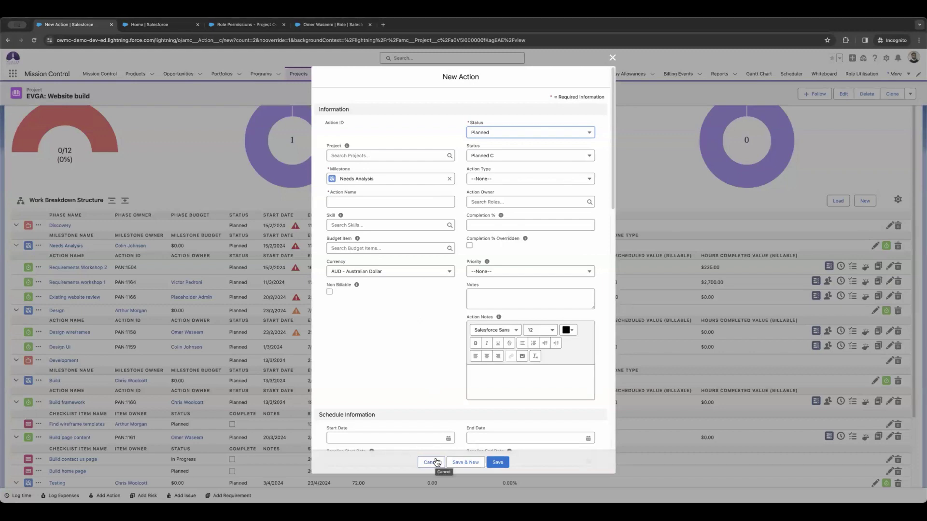
left_click(433, 463)
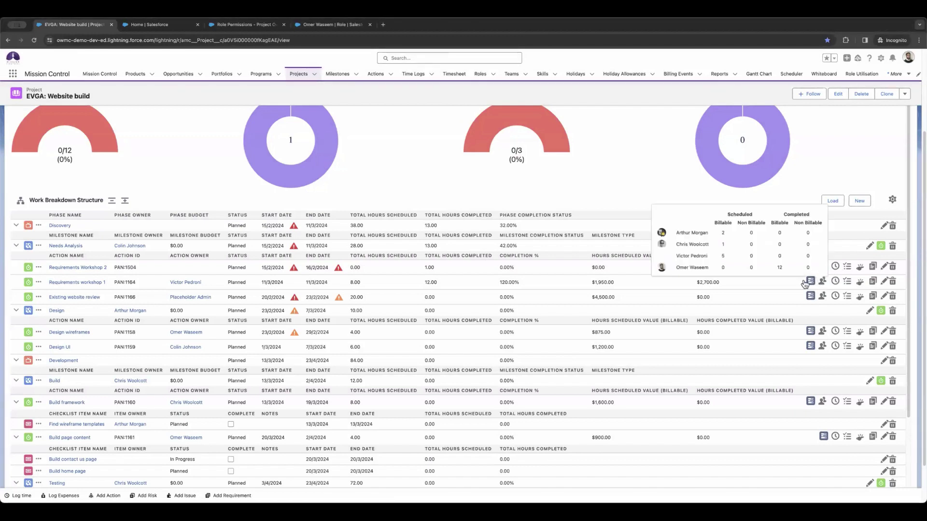
Step: View the Resource Assignment Wizard for the Requirements workshop 1 action and close it without saving
scroll(809, 272, "down", 1)
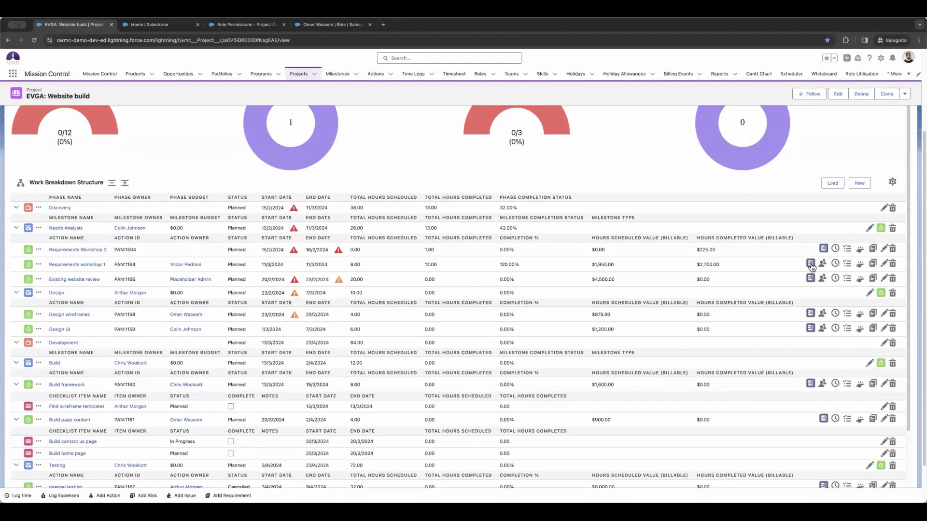
left_click(810, 264)
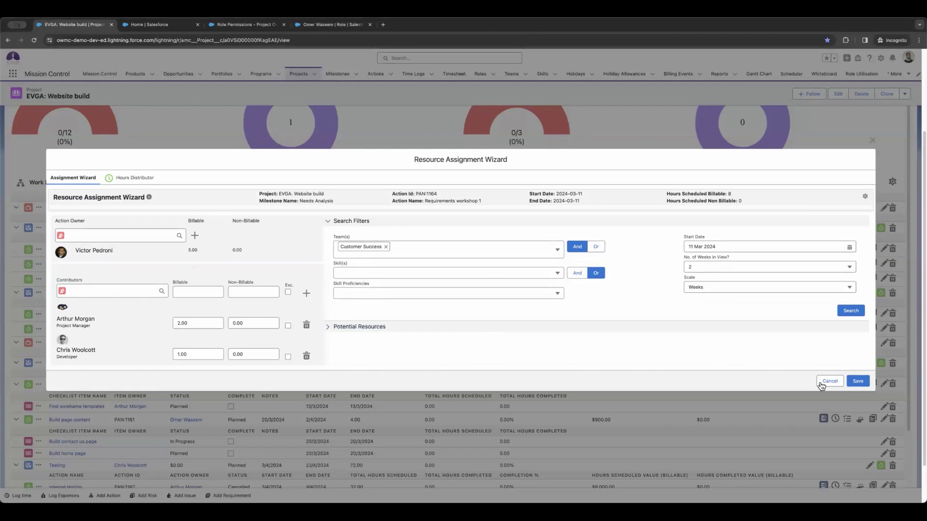
key("Escape")
Step: View the Log Time form for Requirements workshop 1 and the Action Checklist for Requirements Workshop 2, closing each without adding anything
mouse_move(822, 265)
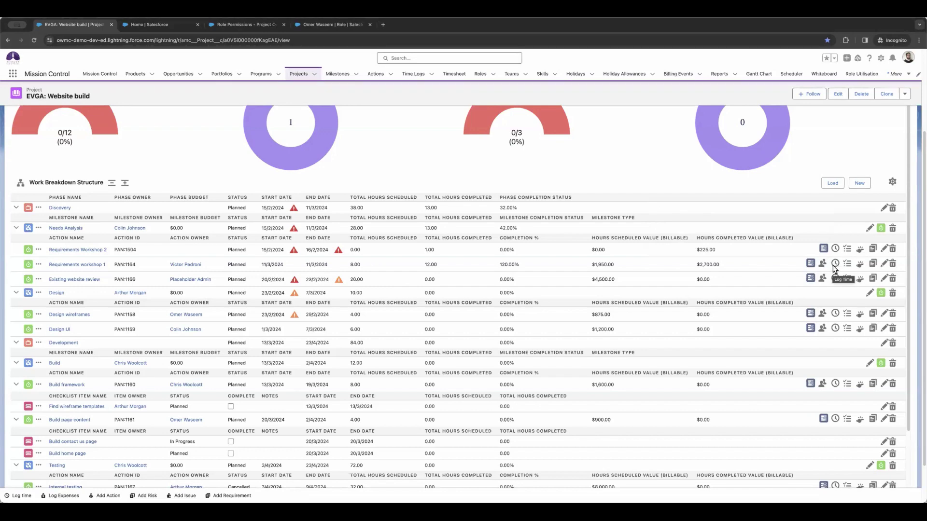
left_click(834, 264)
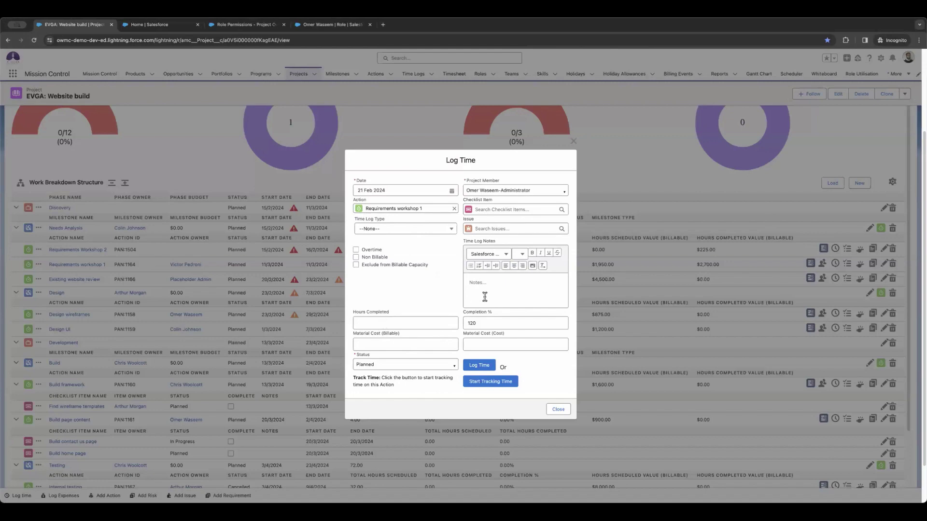
left_click(558, 409)
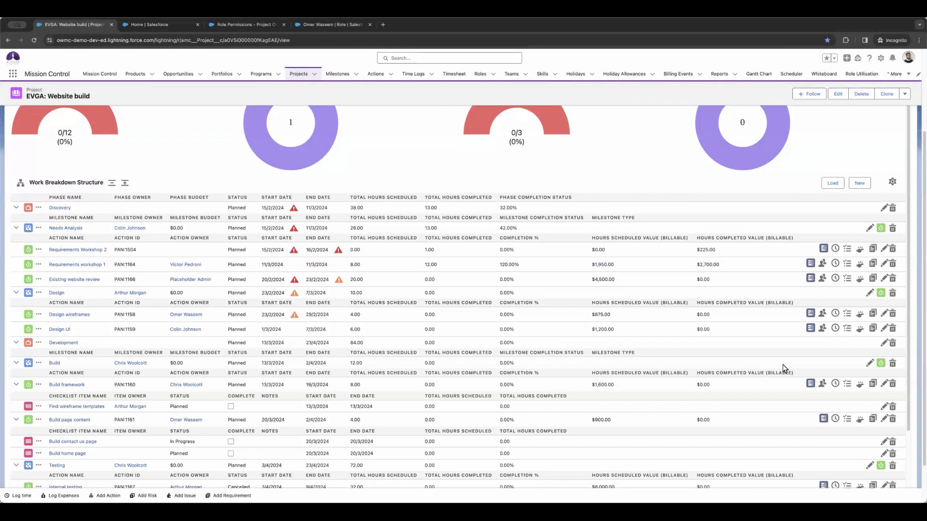
left_click(848, 251)
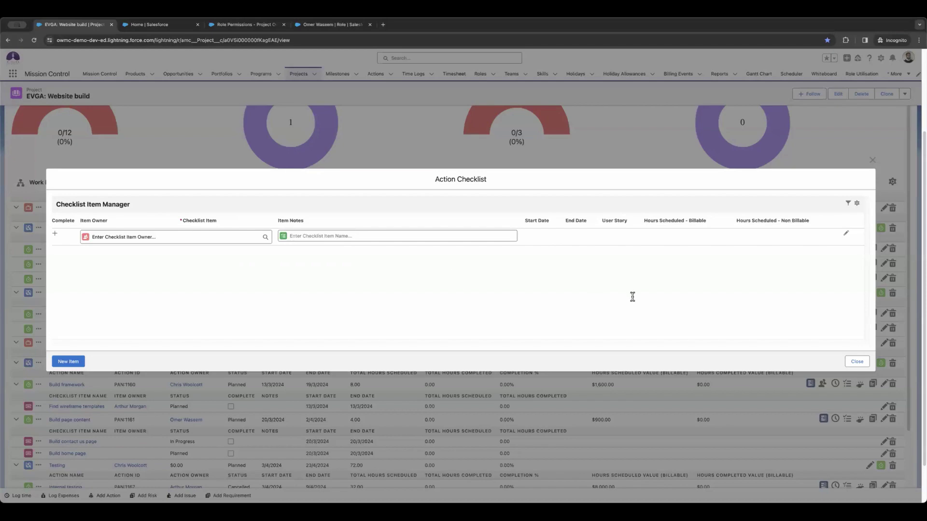
left_click(852, 362)
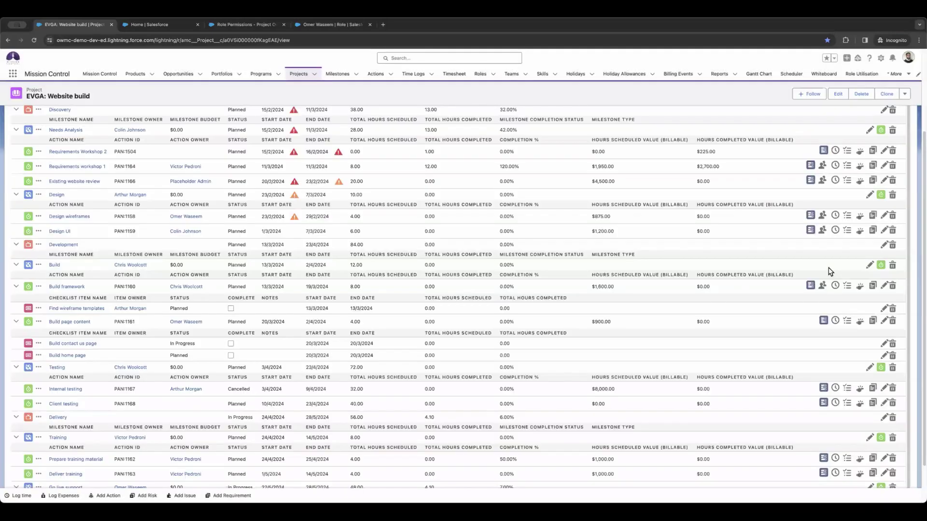
Step: View the Issue Manager for a requirements workshop action under Needs Analysis and close it without adding an issue
scroll(829, 271, "up", 3)
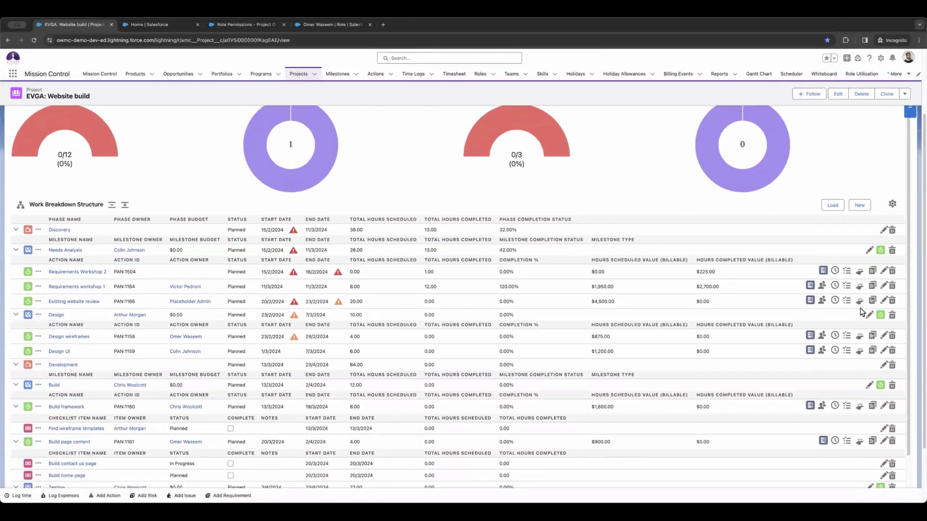
scroll(862, 312, "down", 2)
left_click(862, 311)
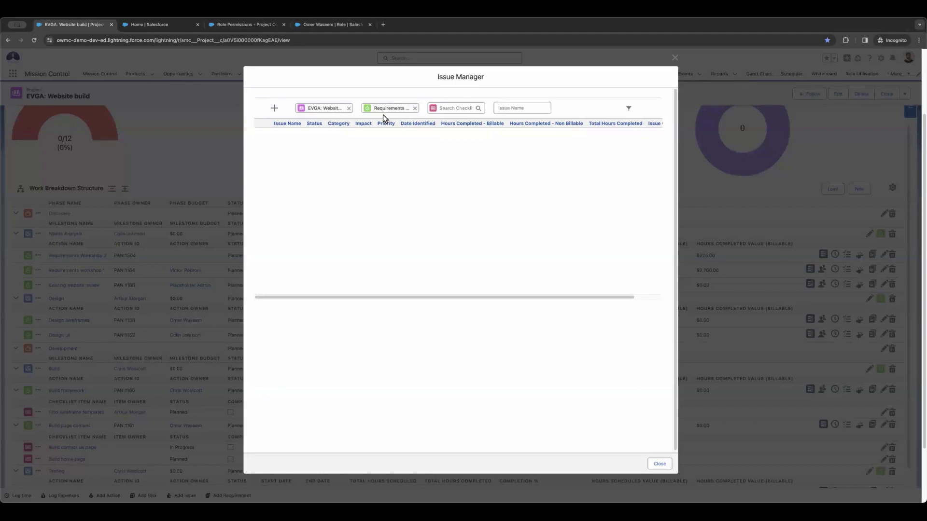
left_click(674, 58)
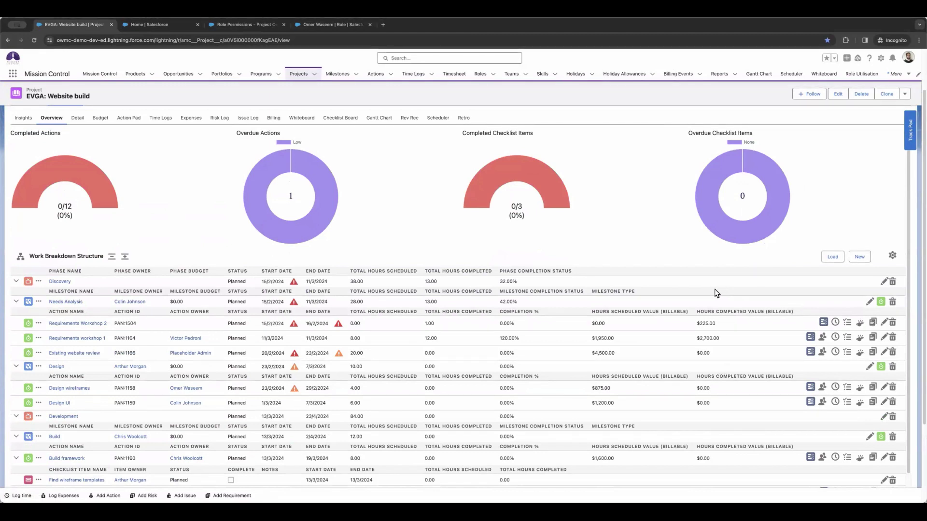
Step: View the Split Action form for Requirements Workshop 2, comparing the current and new action fields, and cancel without saving
left_click(840, 309)
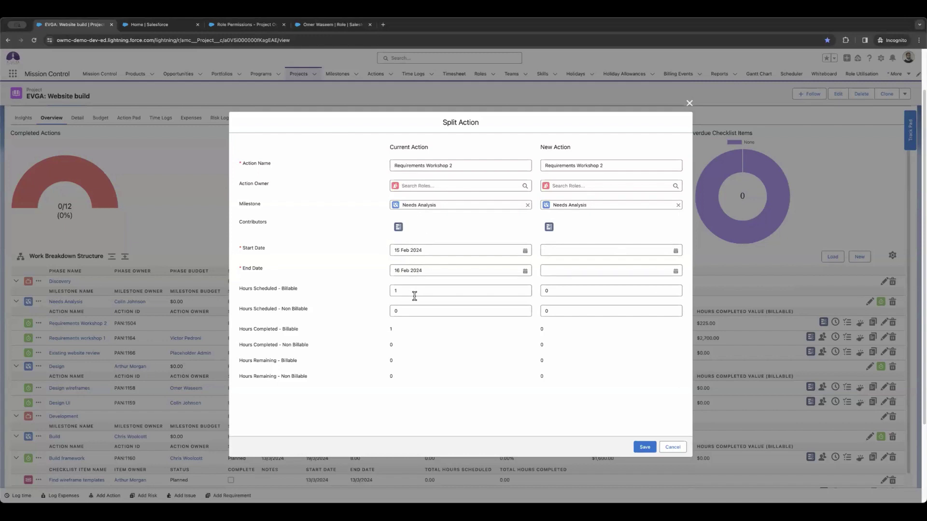
left_click(609, 166)
left_click(674, 447)
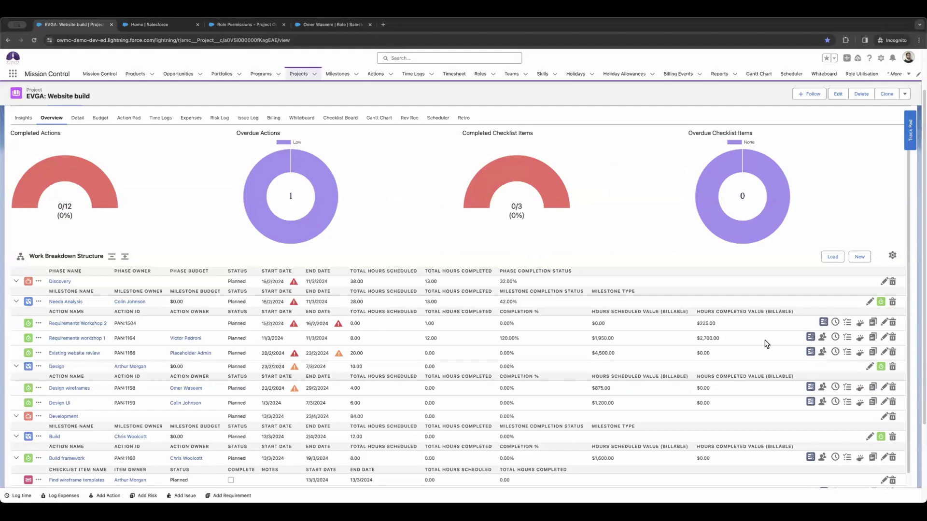
Step: Enlarge the page and review the phases, milestones, actions and checklist items throughout the Work Breakdown Structure
scroll(748, 339, "down", 3)
scroll(748, 339, "down", 1)
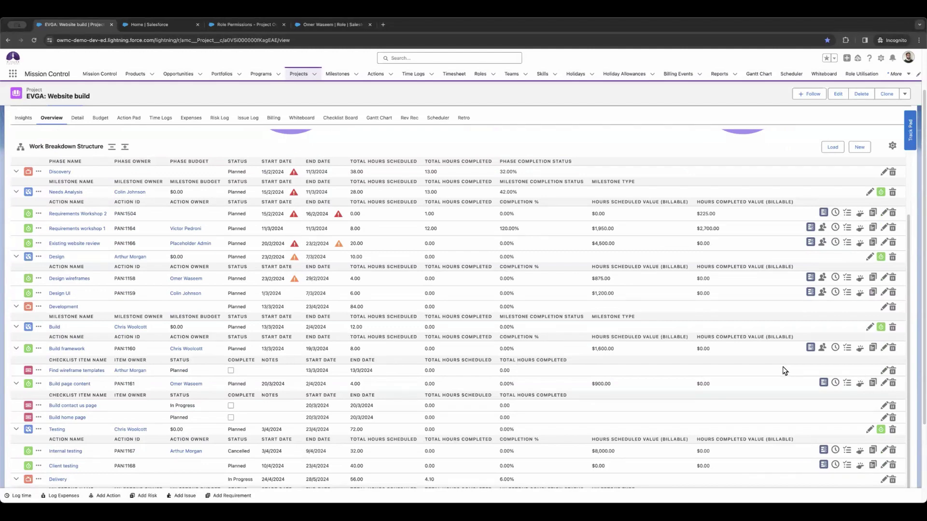
scroll(783, 368, "up", 5)
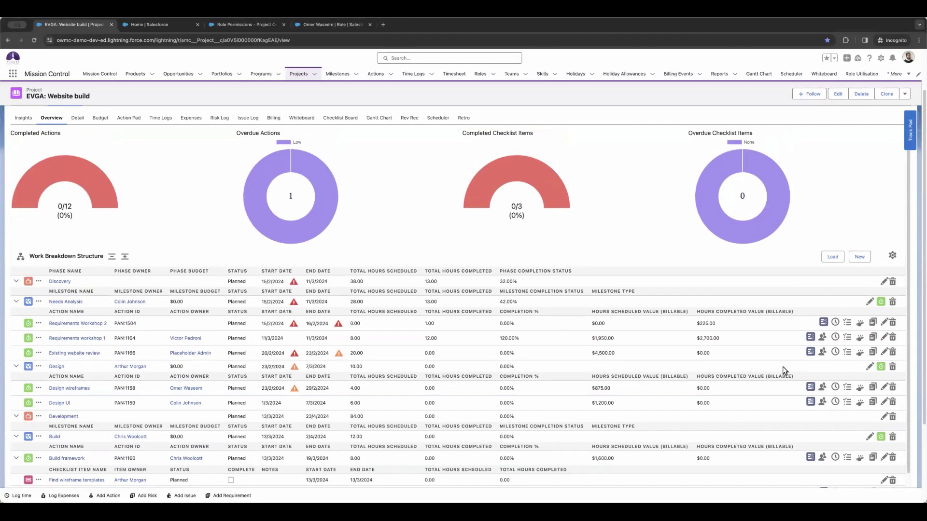
key("ctrl+plus")
key("ctrl+plus")
key("ctrl+plus")
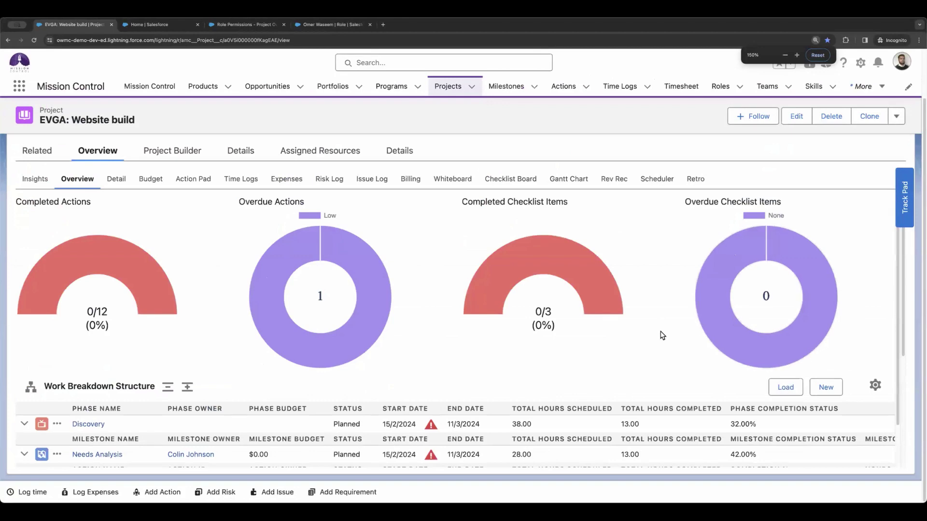
key("ctrl+minus")
scroll(555, 298, "down", 2)
scroll(555, 298, "down", 5)
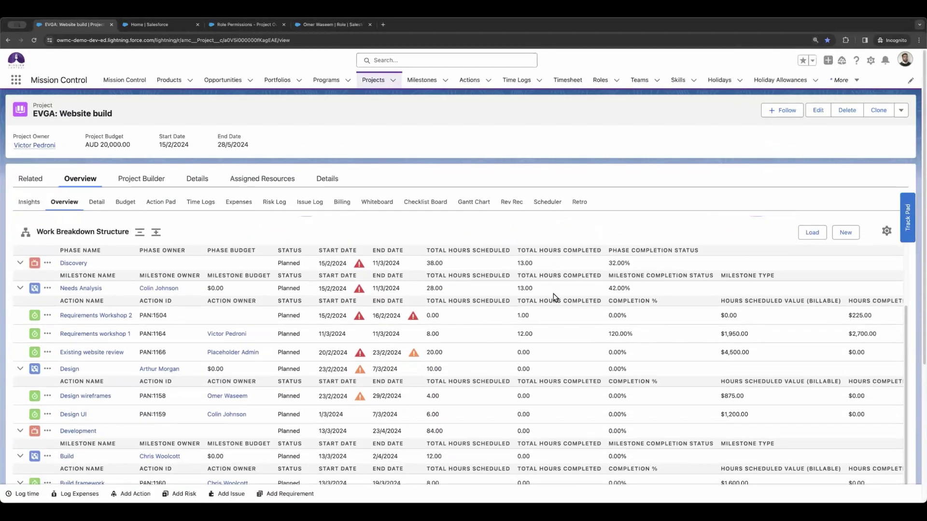
scroll(713, 348, "down", 5)
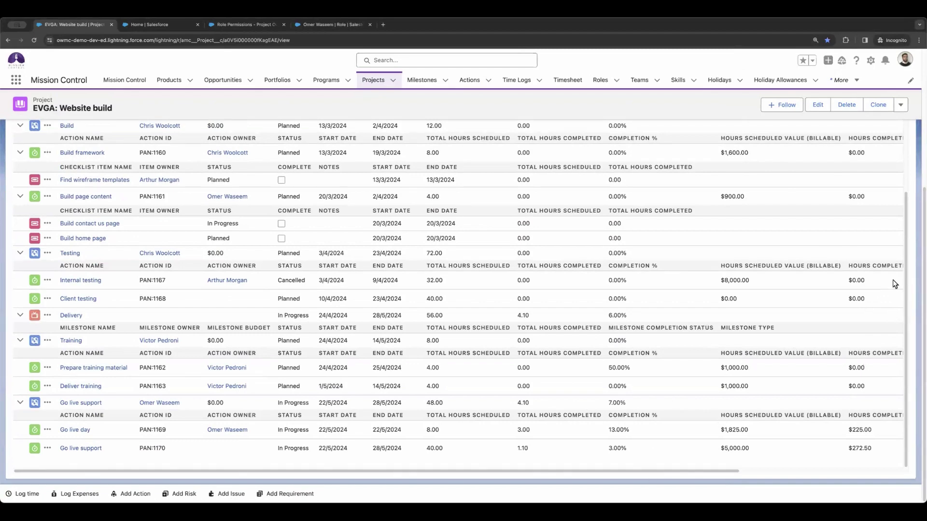
scroll(920, 285, "up", 4)
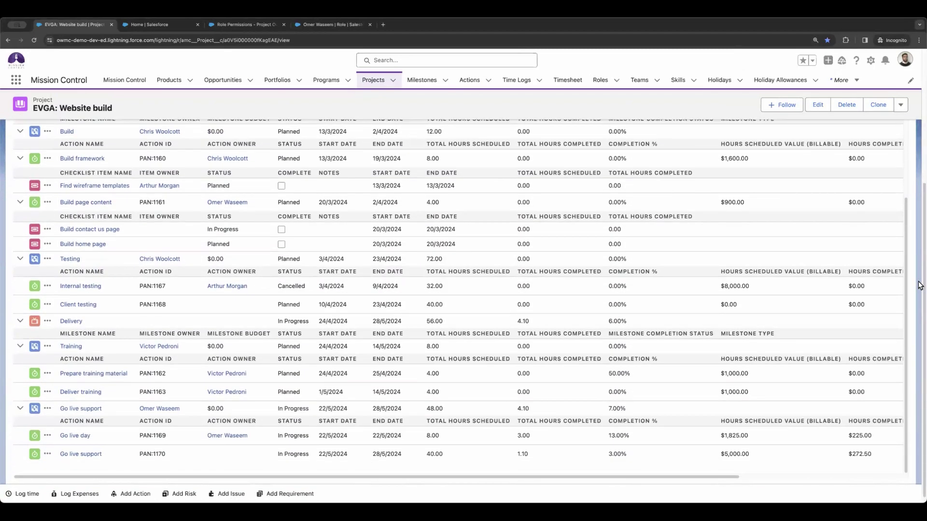
scroll(919, 286, "up", 3)
scroll(743, 286, "down", 2)
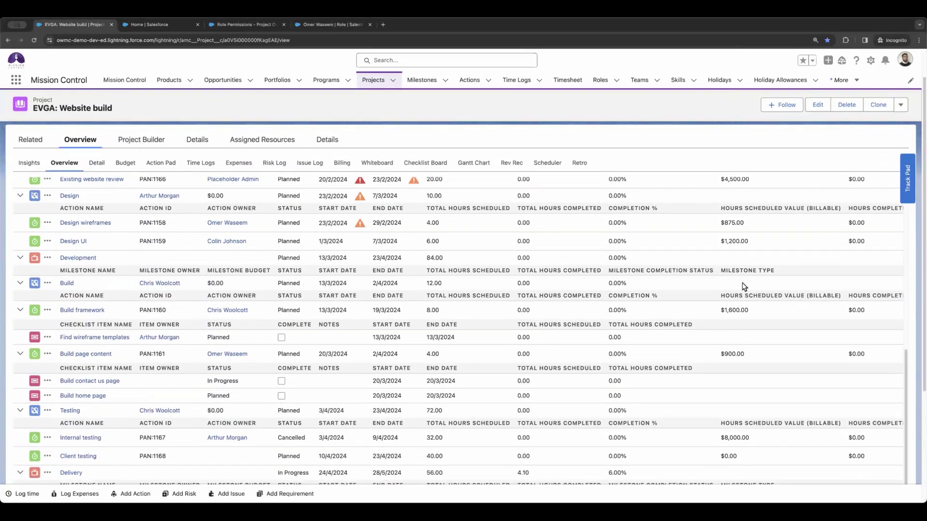
Step: Examine the Work Breakdown Structure's full width, including the billable value columns and the action tools at the end of each row
scroll(743, 286, "right", 3)
scroll(742, 286, "left", 3)
scroll(742, 286, "up", 3)
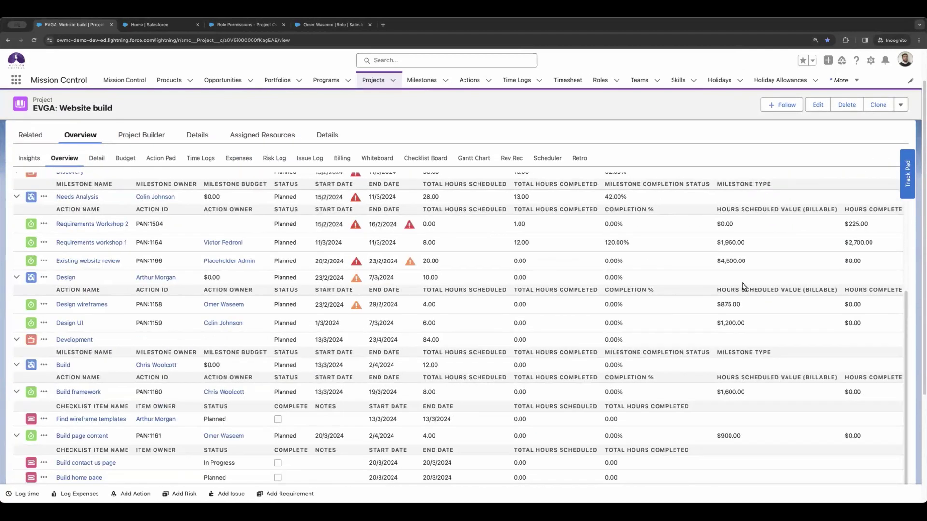
scroll(742, 287, "right", 2)
scroll(743, 282, "right", 3)
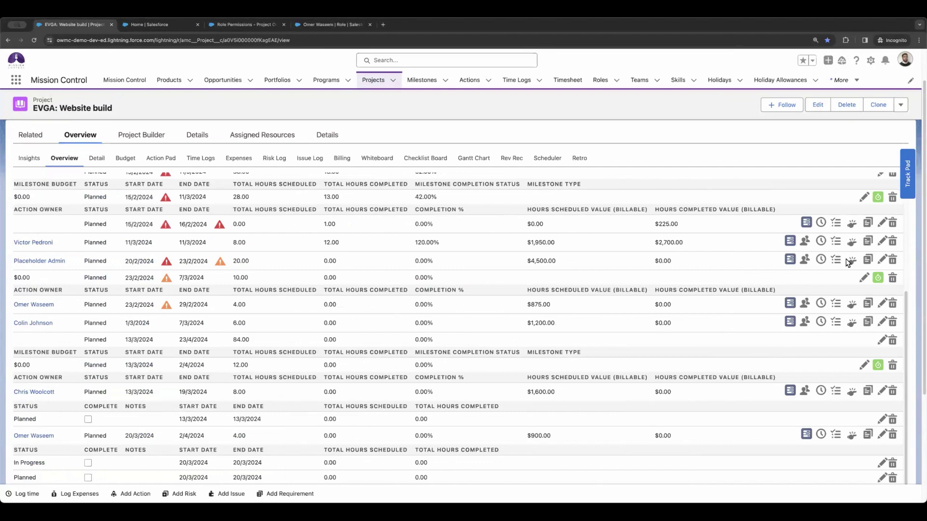
scroll(660, 270, "left", 3)
scroll(300, 268, "left", 3)
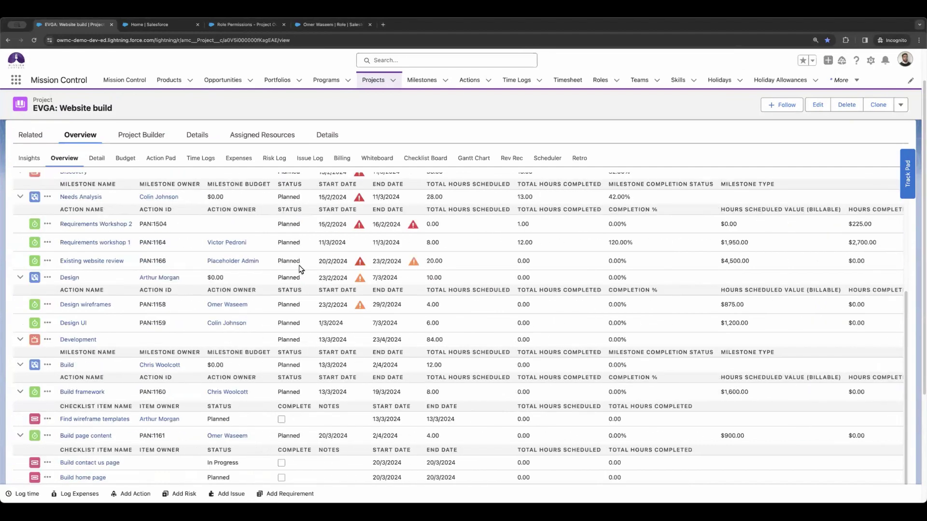
Step: Show the edit and delete shortcuts beside the Discovery phase name and dismiss them
scroll(299, 265, "up", 3)
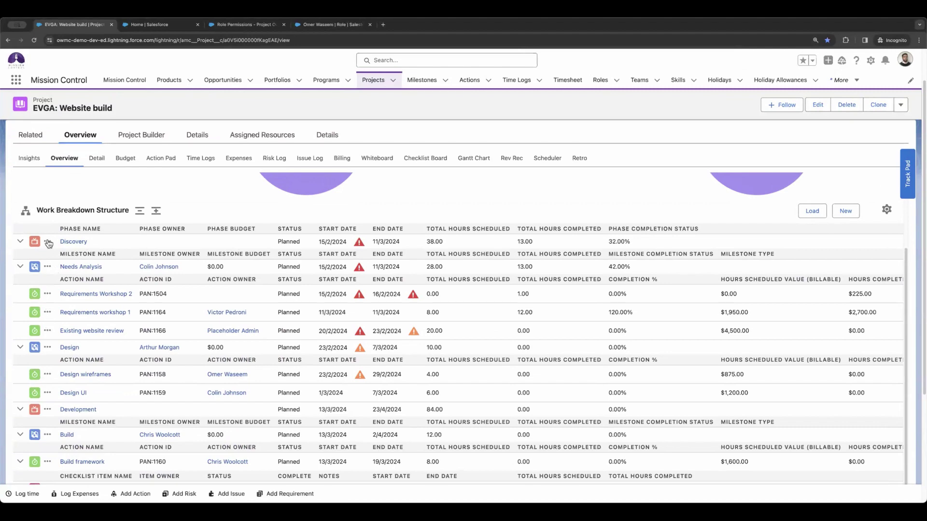
left_click(48, 243)
scroll(49, 254, "up", 5)
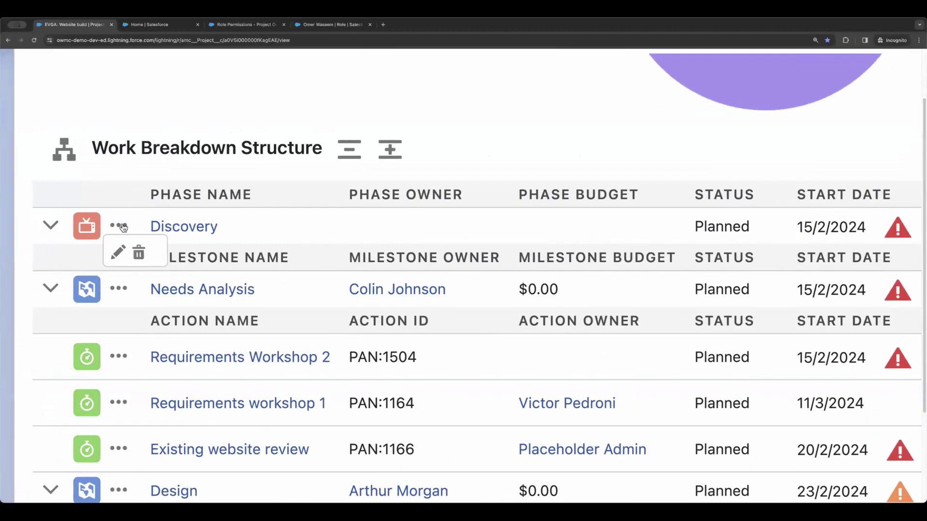
scroll(123, 229, "down", 5)
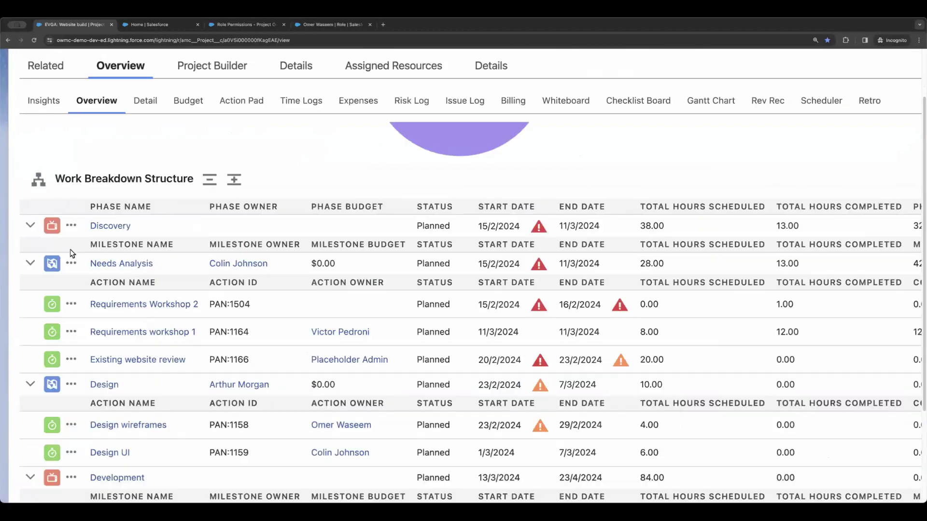
scroll(71, 249, "down", 1)
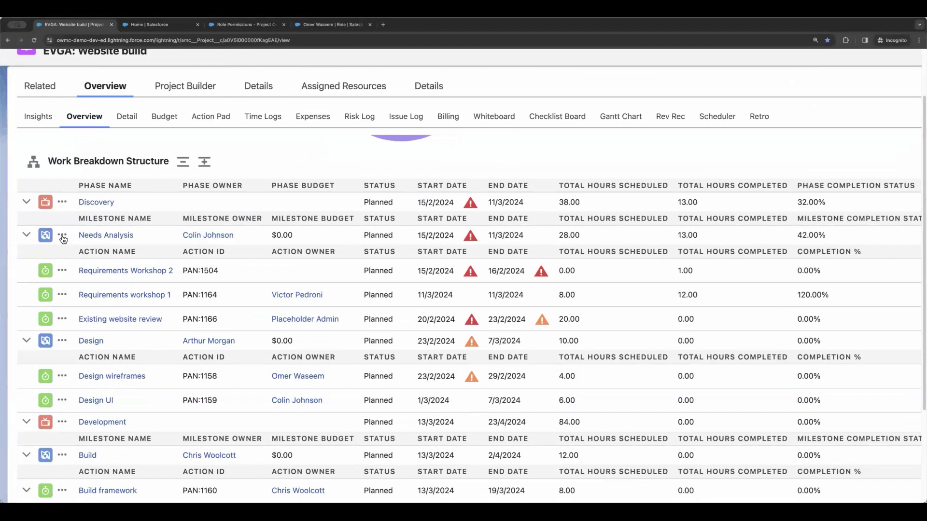
Step: Show the action shortcuts beside Requirements Workshop 2, dismiss them, and return the page to its normal zoom
mouse_move(62, 239)
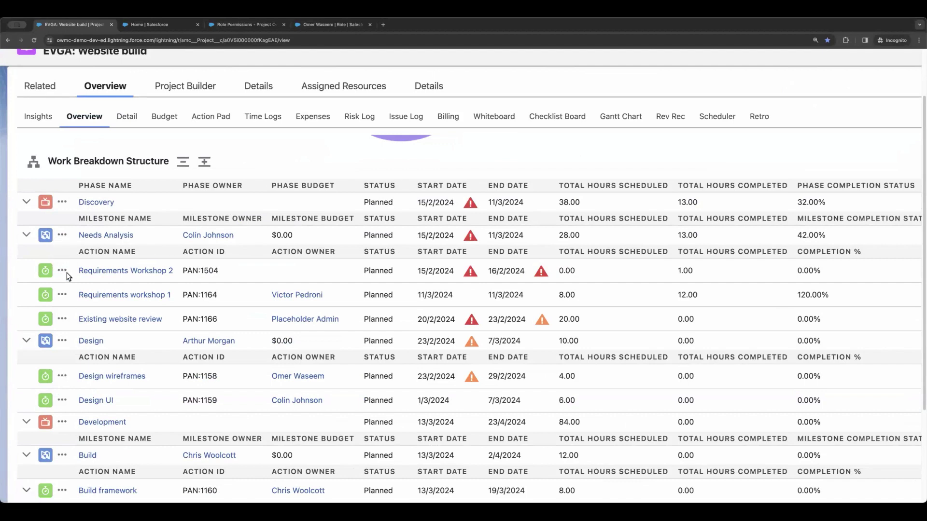
mouse_move(62, 271)
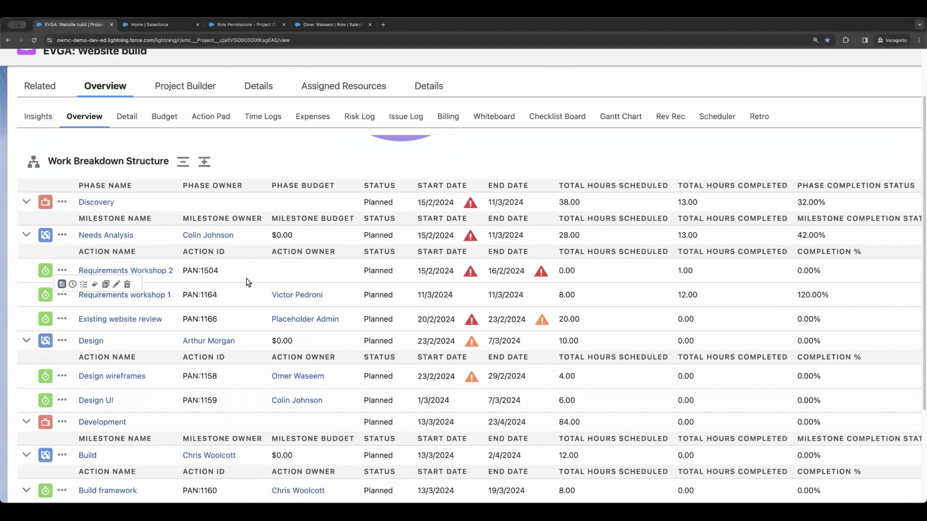
left_click(60, 273)
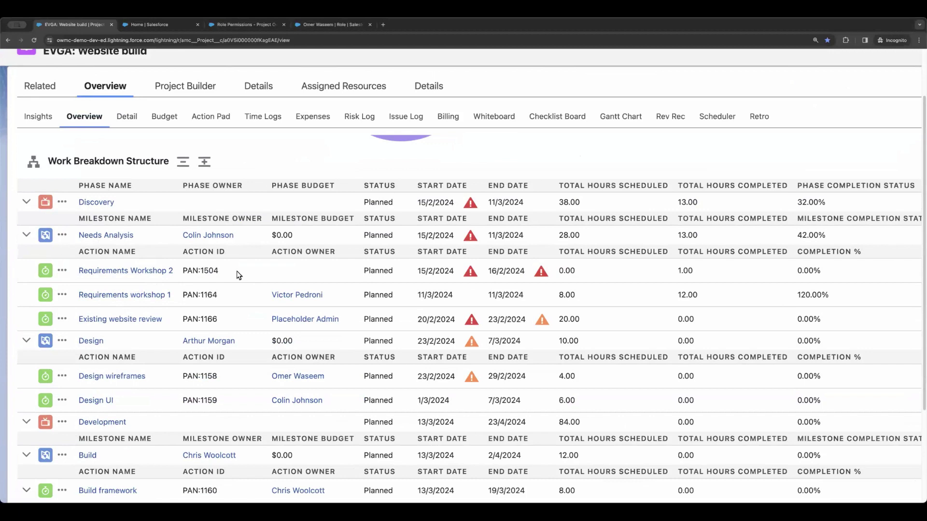
mouse_move(61, 274)
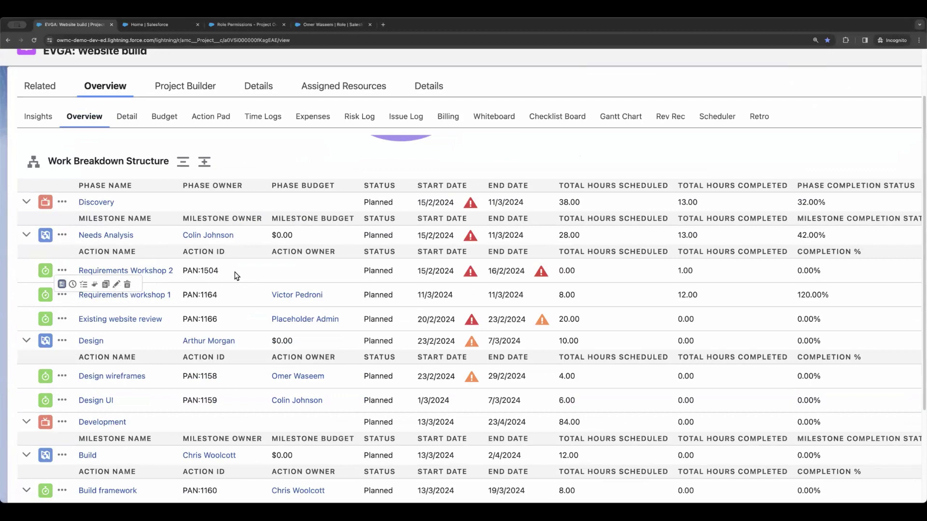
key("super+minus")
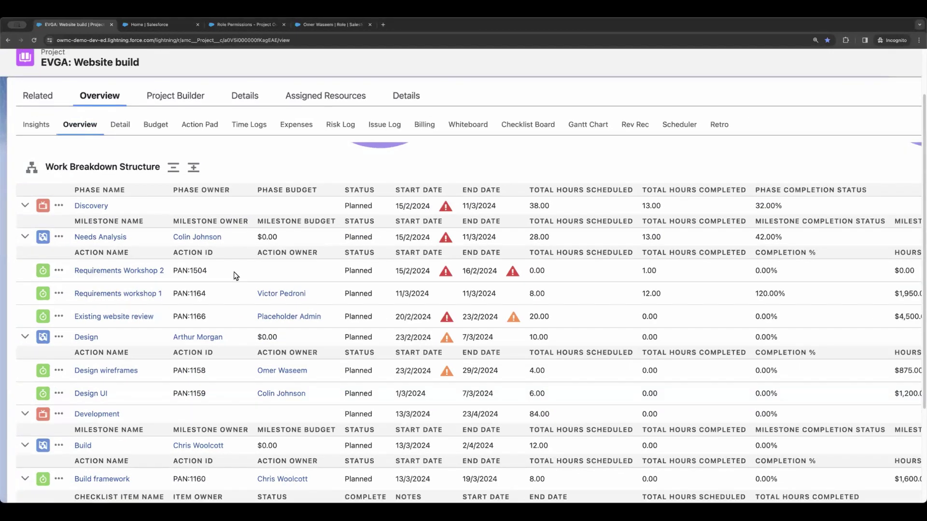
key("super+minus")
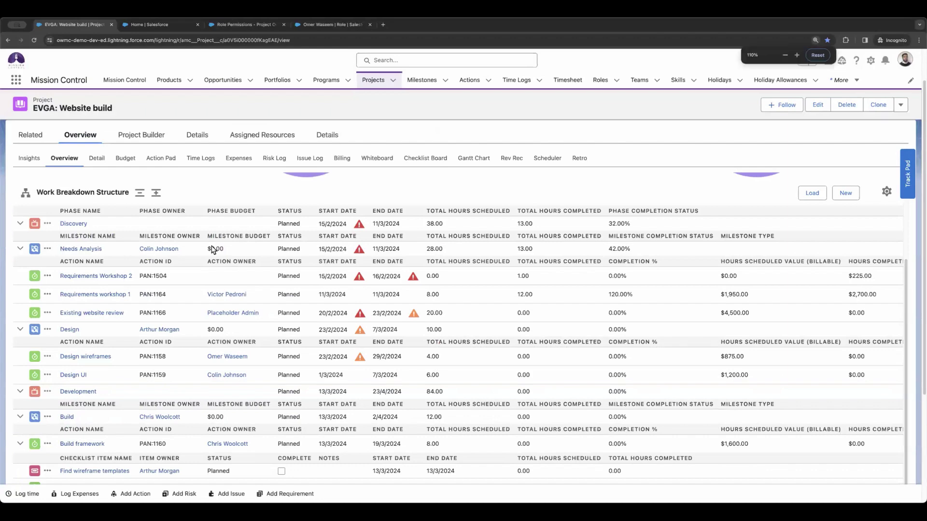
key("super+minus")
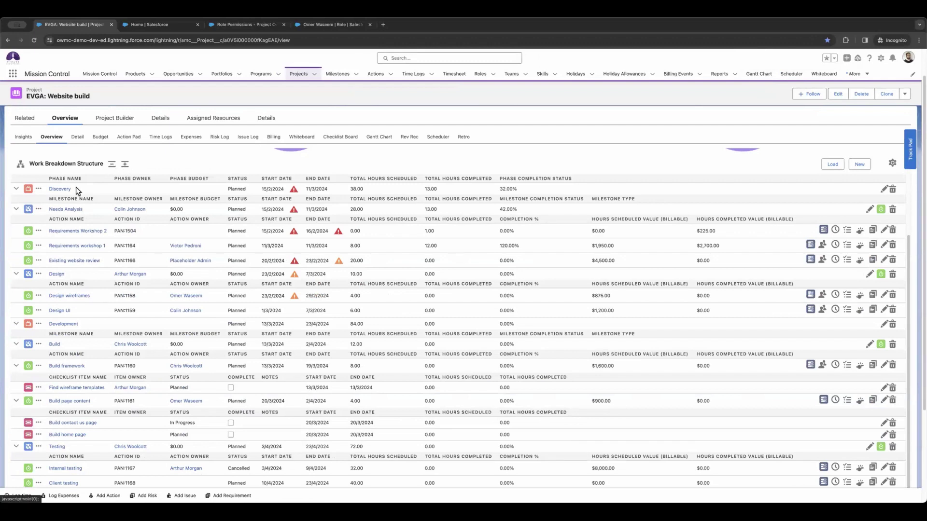
Step: Collapse the Needs Analysis and Design milestones, together with the Discovery and Development phases, in the Work Breakdown Structure
left_click(17, 209)
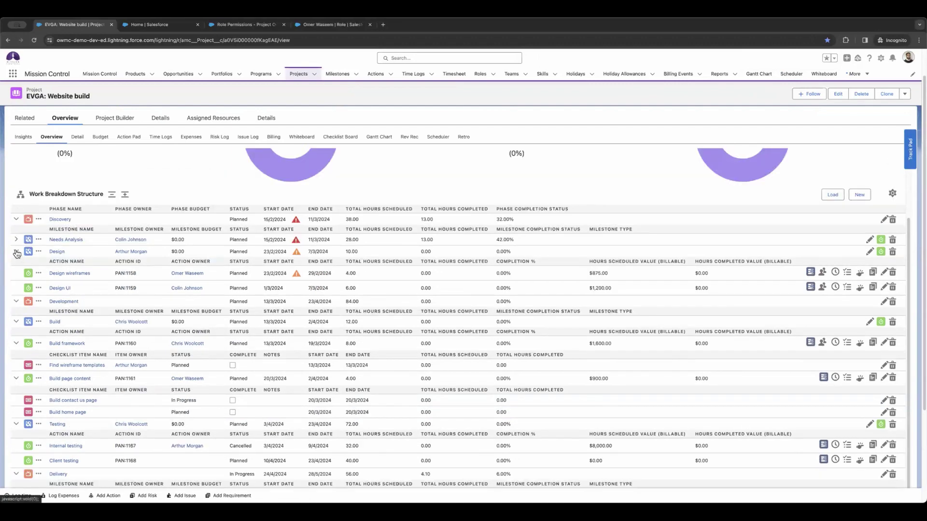
left_click(17, 255)
left_click(15, 257)
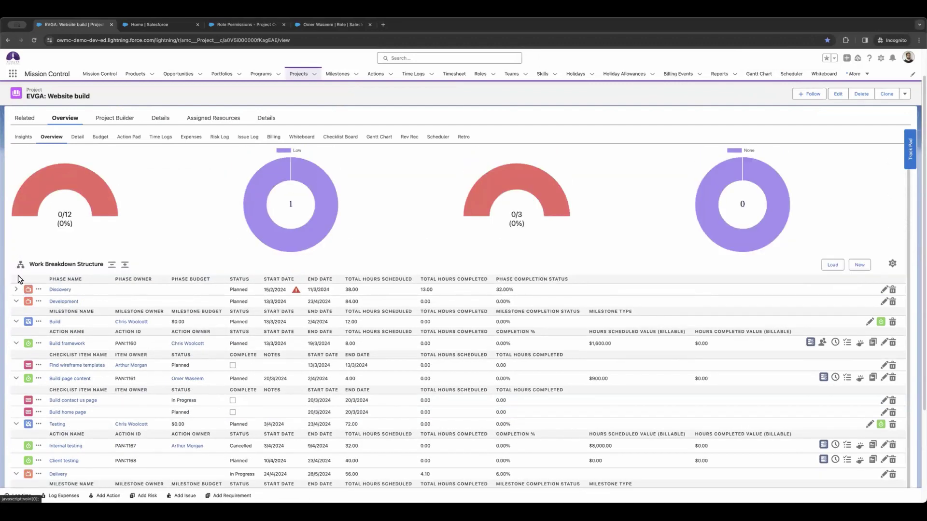
left_click(17, 301)
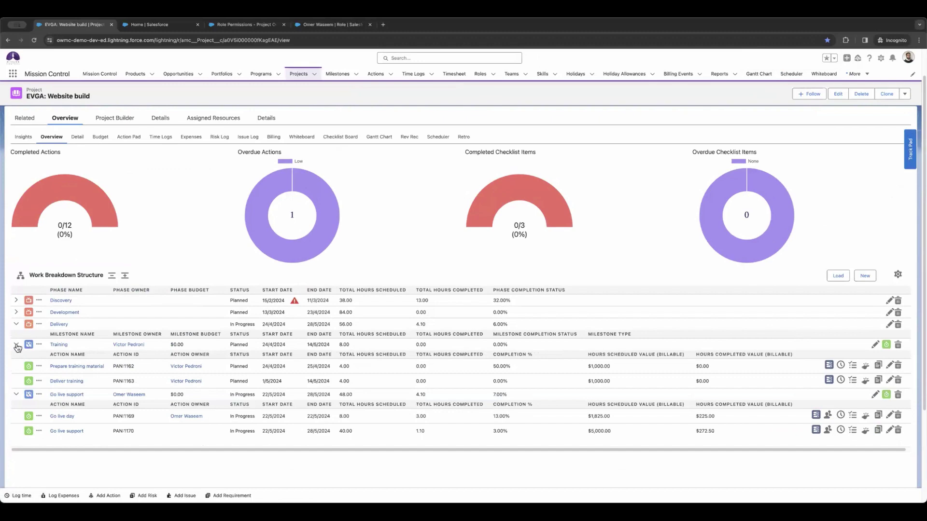
Step: Expand the entire Work Breakdown Structure, and collapse it level by level until only phases and milestones are listed
left_click(125, 278)
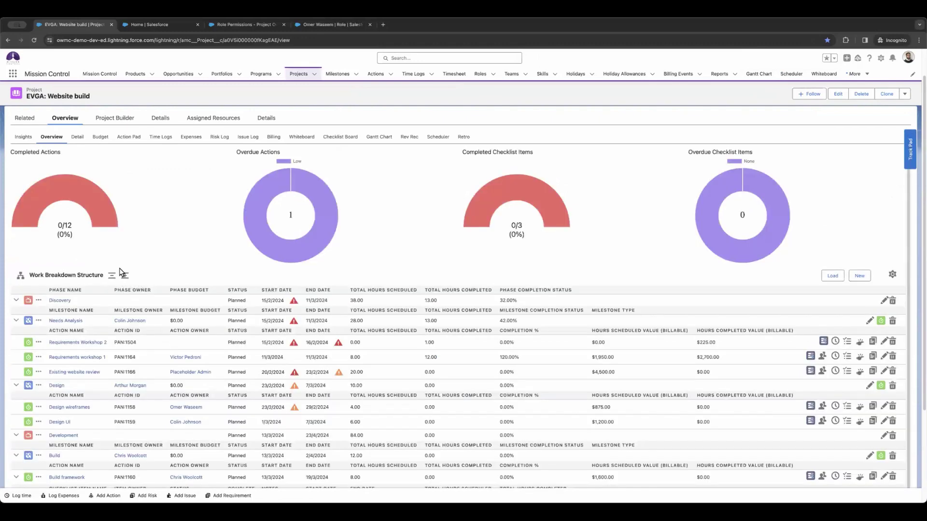
left_click(112, 277)
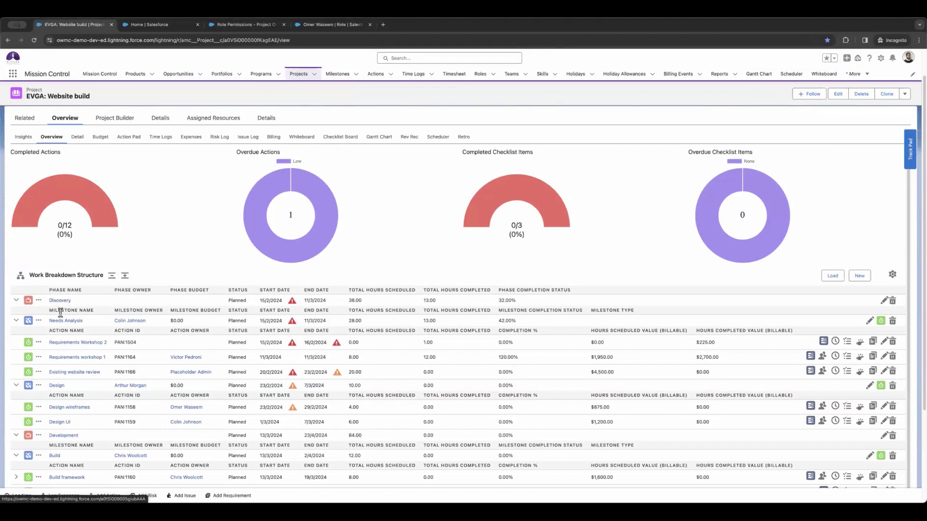
scroll(60, 329, "down", 2)
left_click(114, 238)
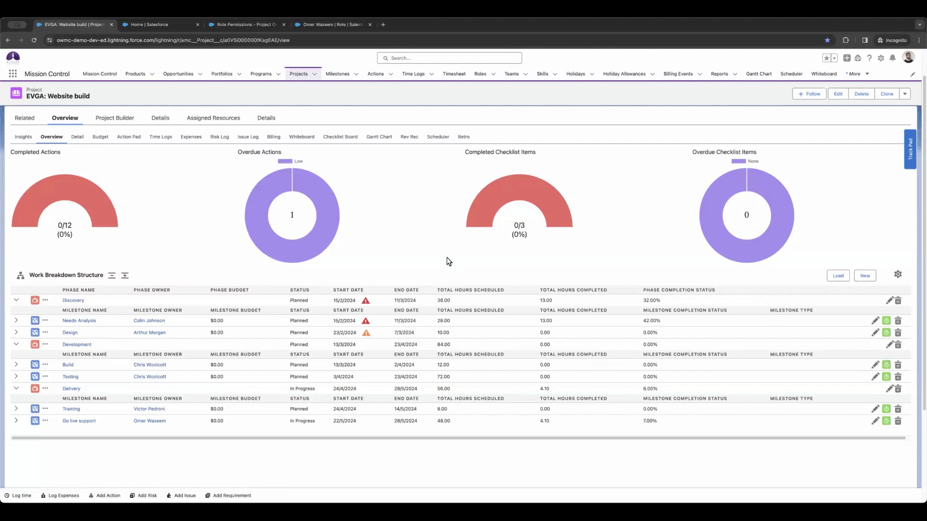
scroll(401, 263, "up", 2)
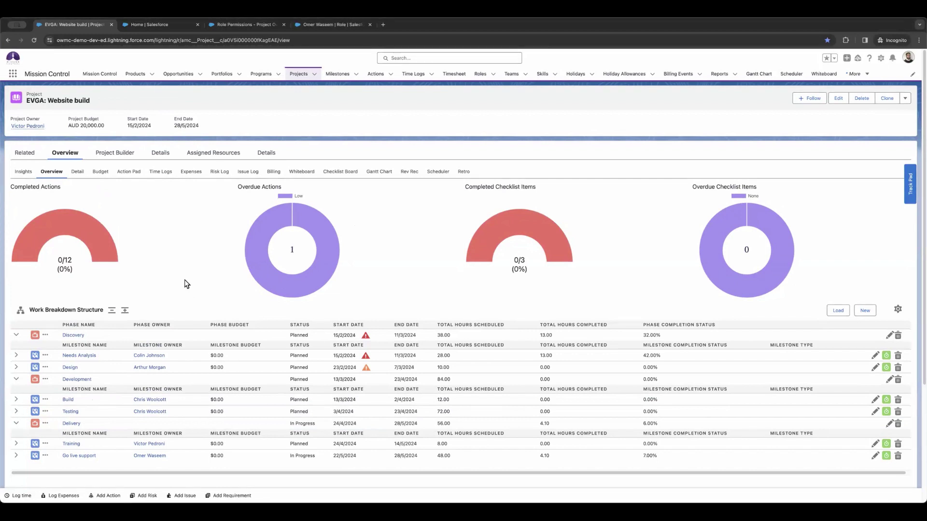
Step: Switch to Salesforce Setup, search the Object Manager for "Phase", and open the Phase object in a separate browser tab
left_click(158, 25)
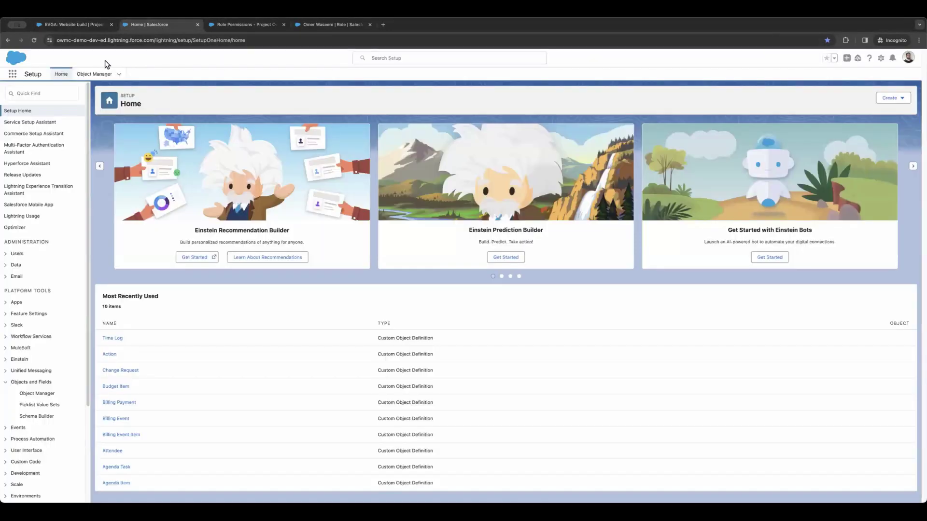
left_click(94, 74)
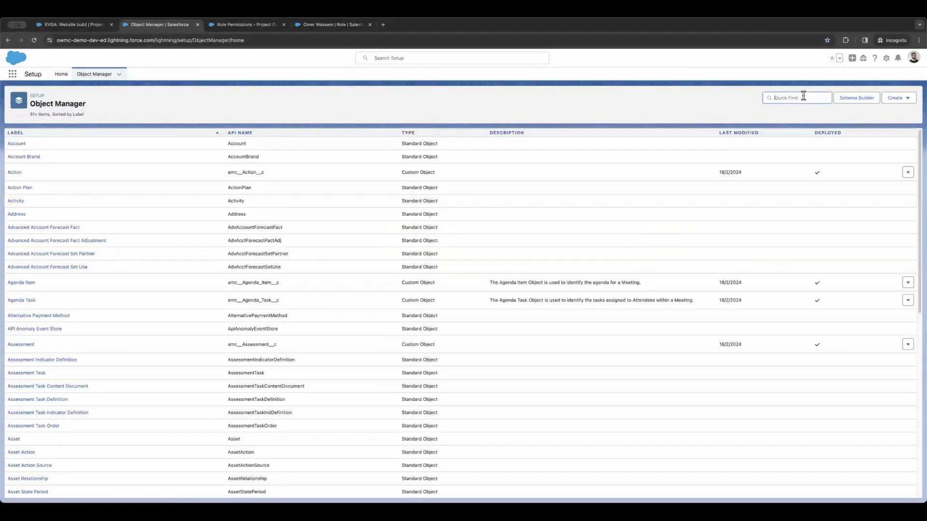
type("Phase")
right_click(15, 146)
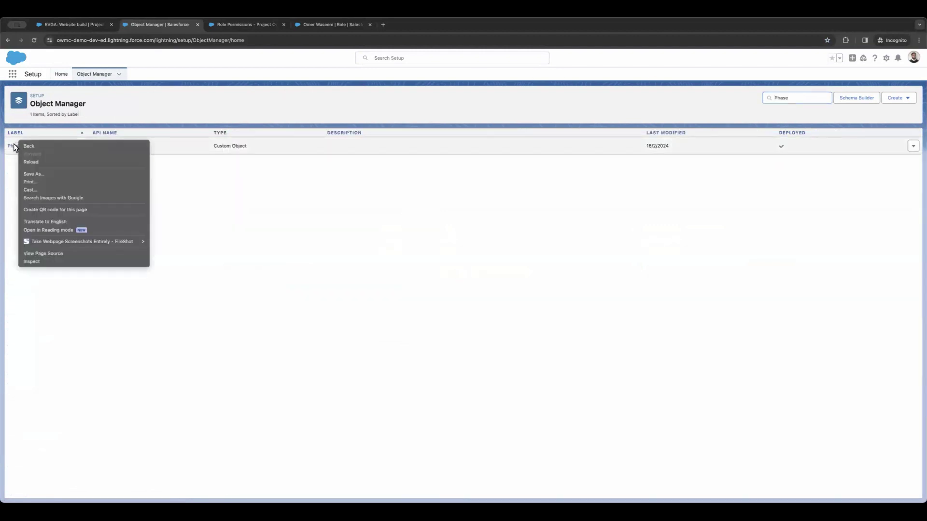
left_click(14, 146)
right_click(14, 147)
left_click(16, 146)
right_click(18, 147)
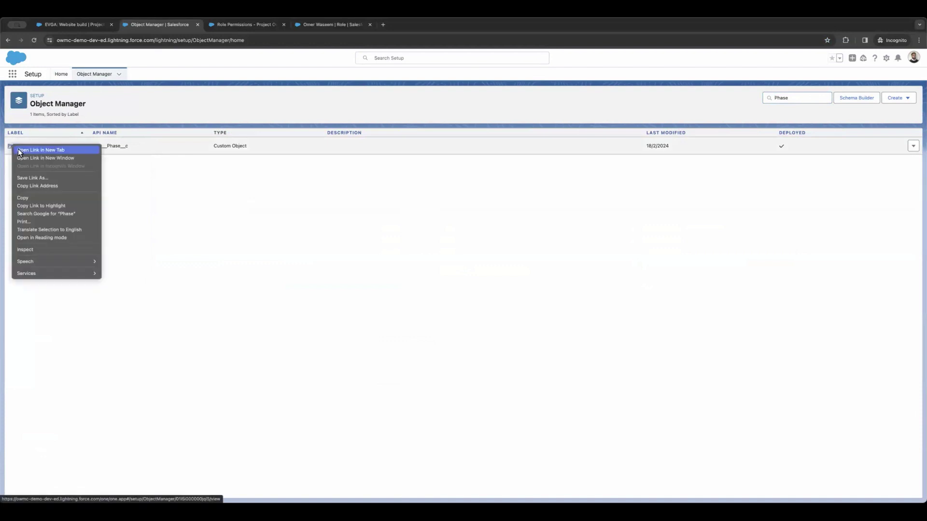
left_click(41, 150)
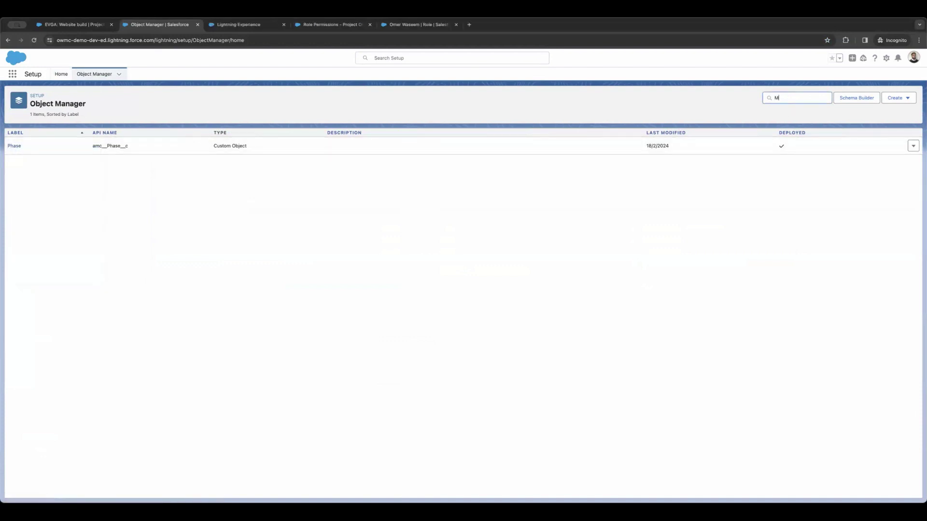
Step: Search the Object Manager for "Milestone" and open the Milestone object in a separate browser tab
type("Milestone")
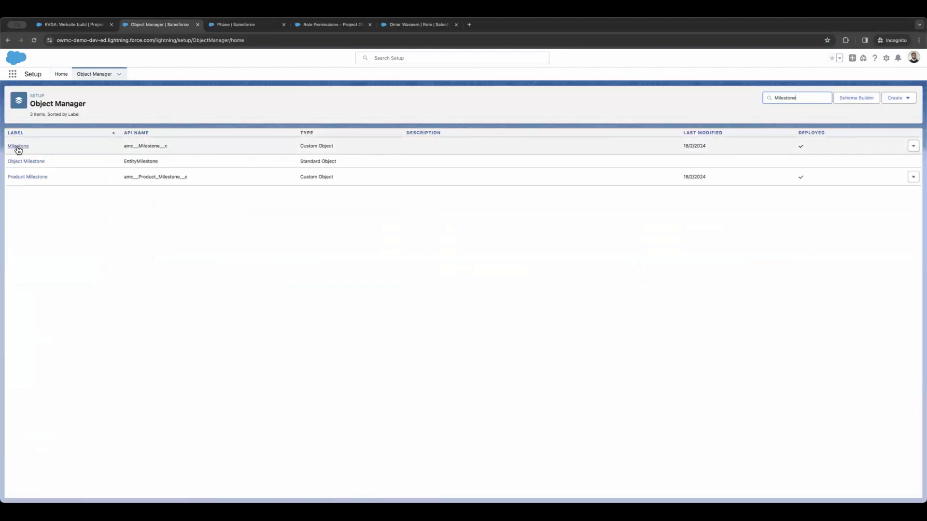
right_click(17, 147)
left_click(39, 150)
Step: Search the Object Manager for "Action" and open the Action object in a separate browser tab
double_click(792, 98)
type("Act")
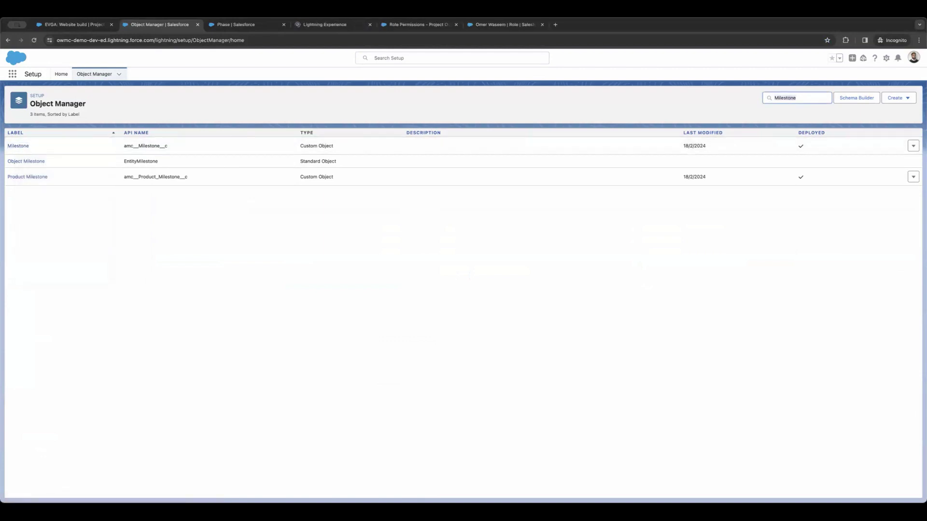
type("ion")
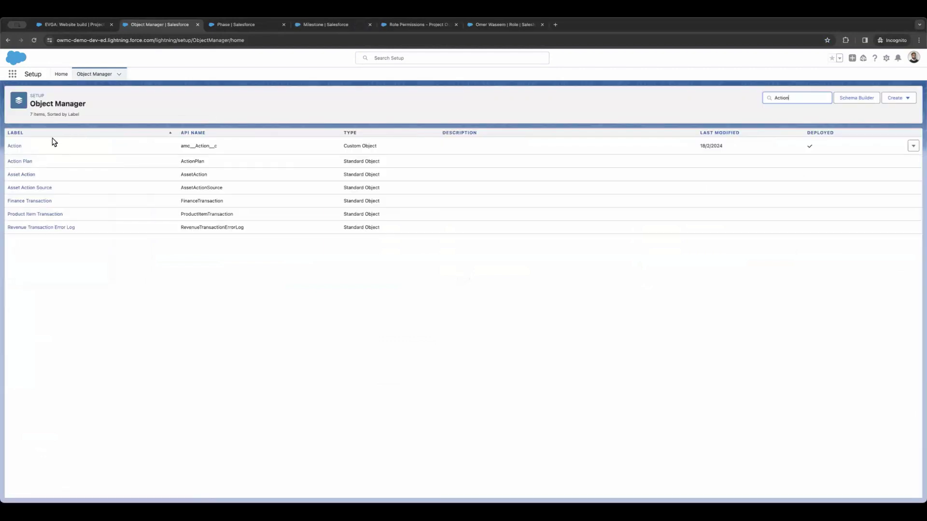
right_click(14, 149)
left_click(39, 150)
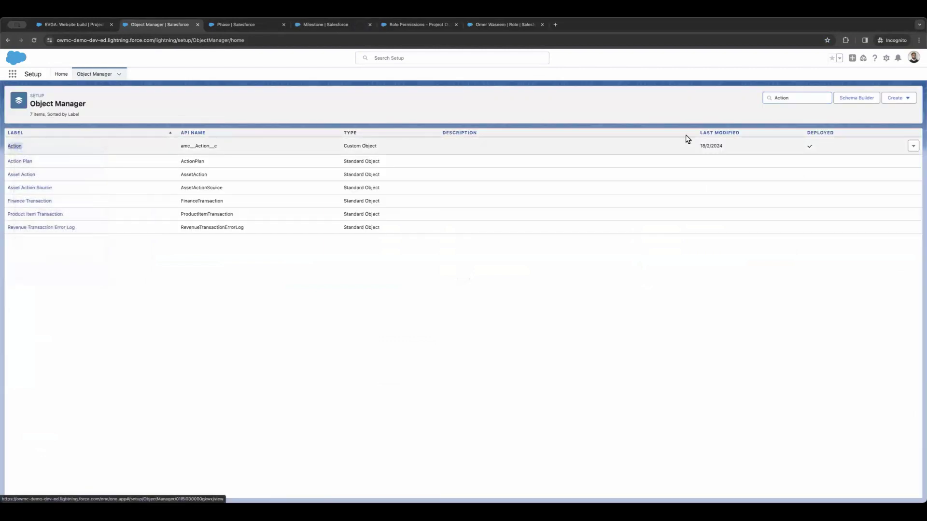
Step: Search the Object Manager for "Checklist" and open the Checklist Item object in a separate browser tab
double_click(777, 97)
type("Checklist")
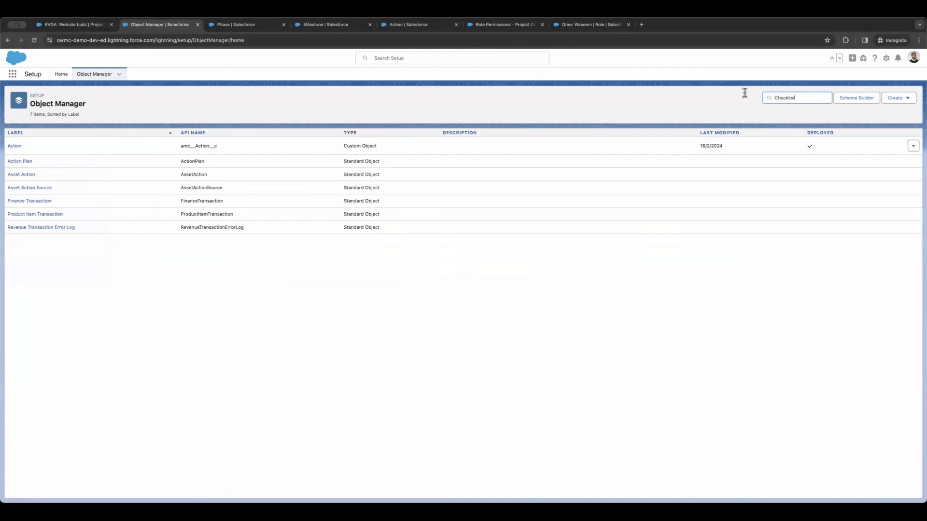
right_click(28, 147)
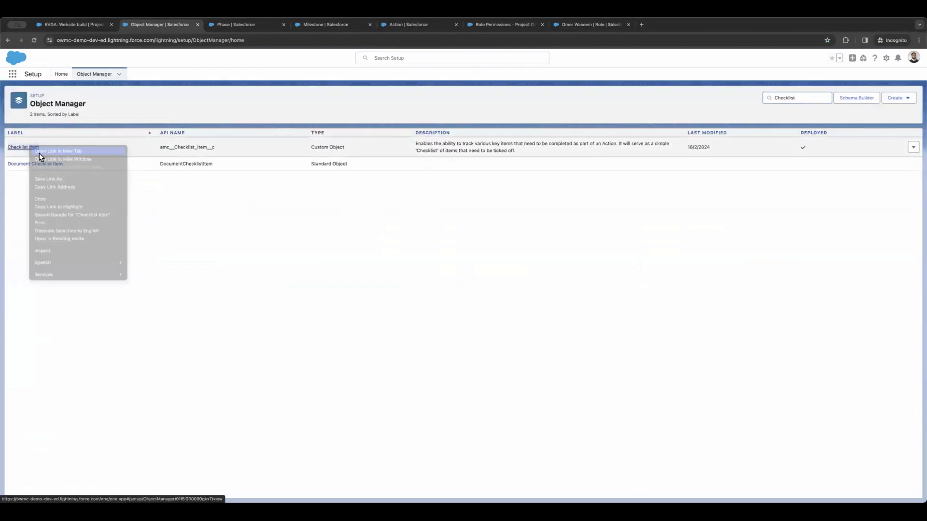
left_click(39, 152)
Step: Open the Phase object's Project Overview Tab Fields field set and compare its fields with the EVGA project's Overview
left_click(236, 27)
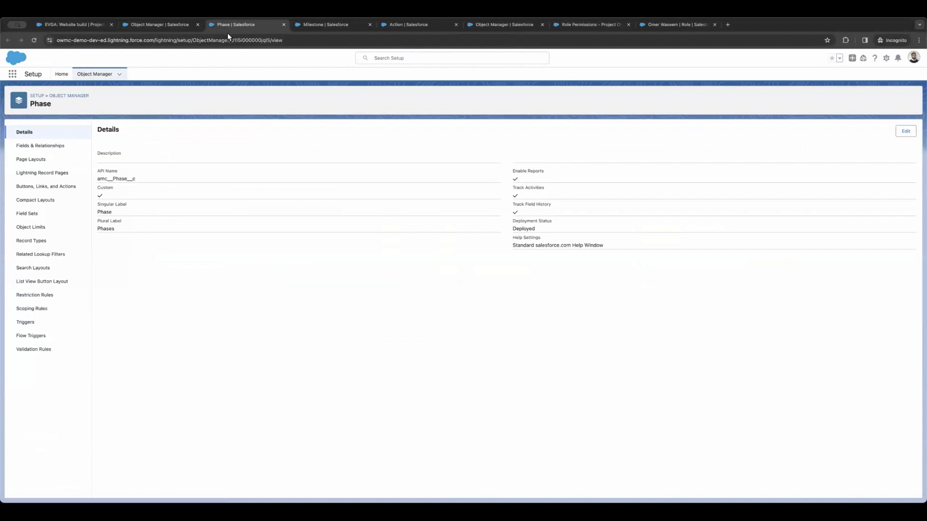
left_click(28, 214)
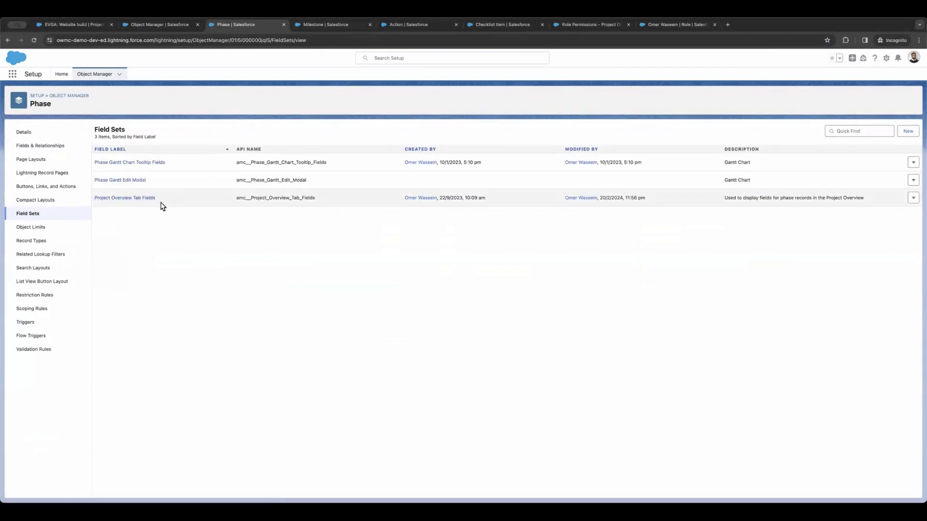
left_click(150, 199)
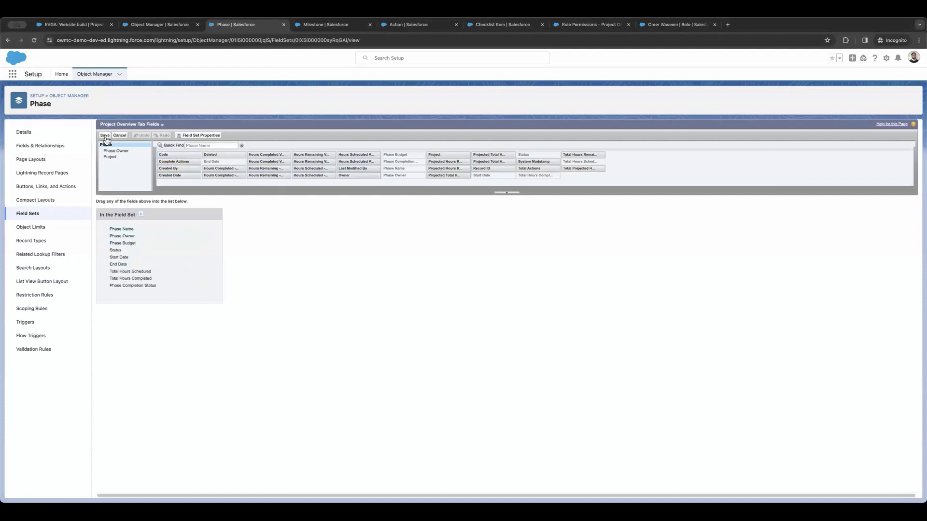
left_click(100, 26)
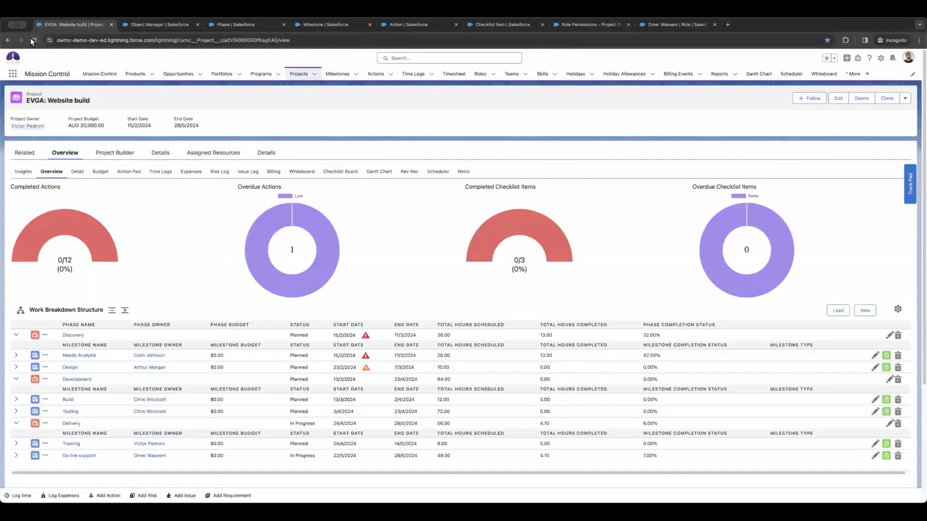
left_click(252, 26)
Step: View the field sets of the Milestone, Action and Checklist Item objects, locating Project Overview Tab Fields in each
left_click(310, 24)
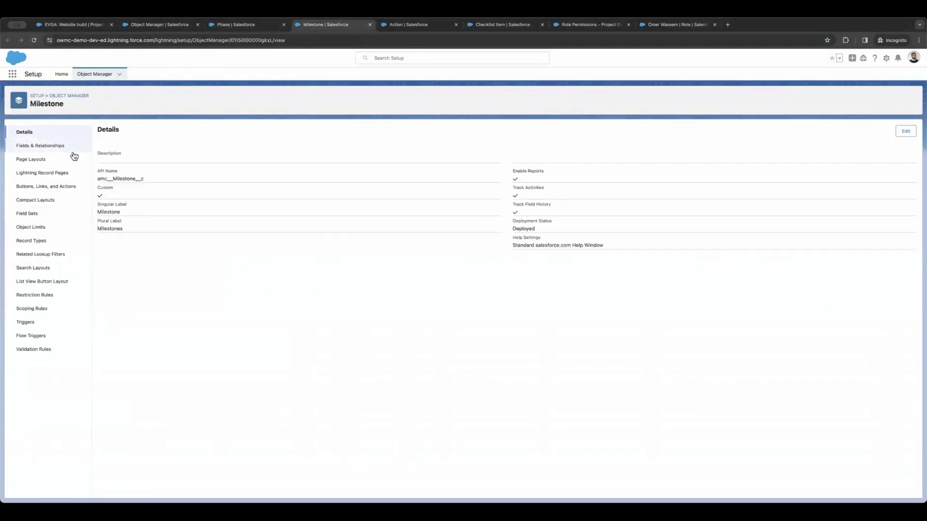
left_click(31, 214)
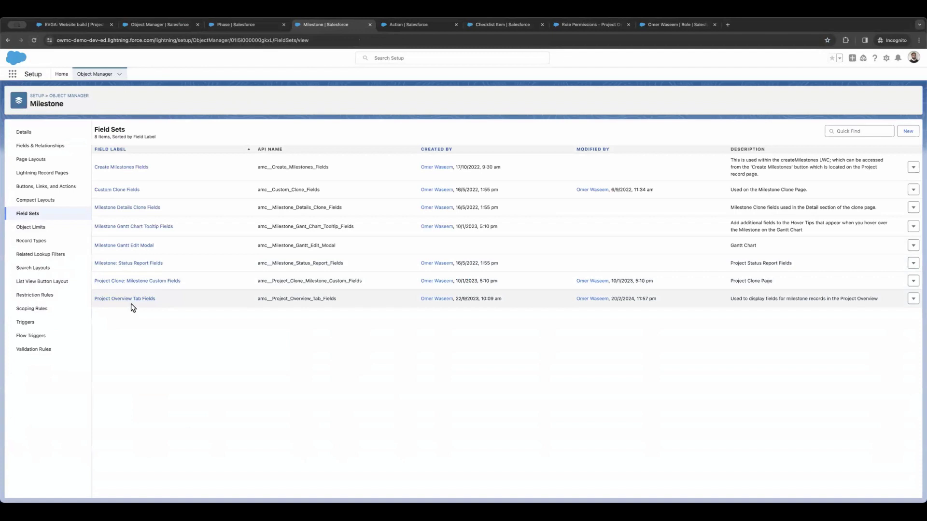
left_click(424, 25)
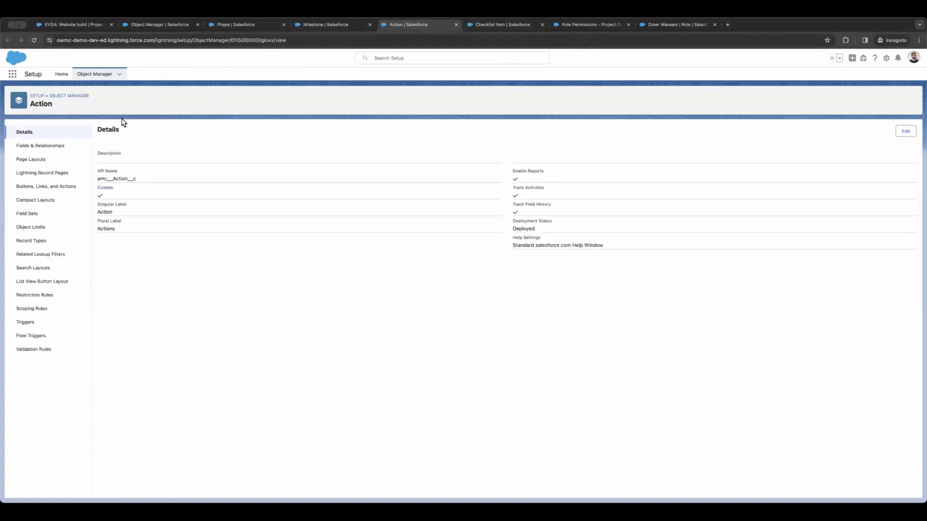
left_click(32, 214)
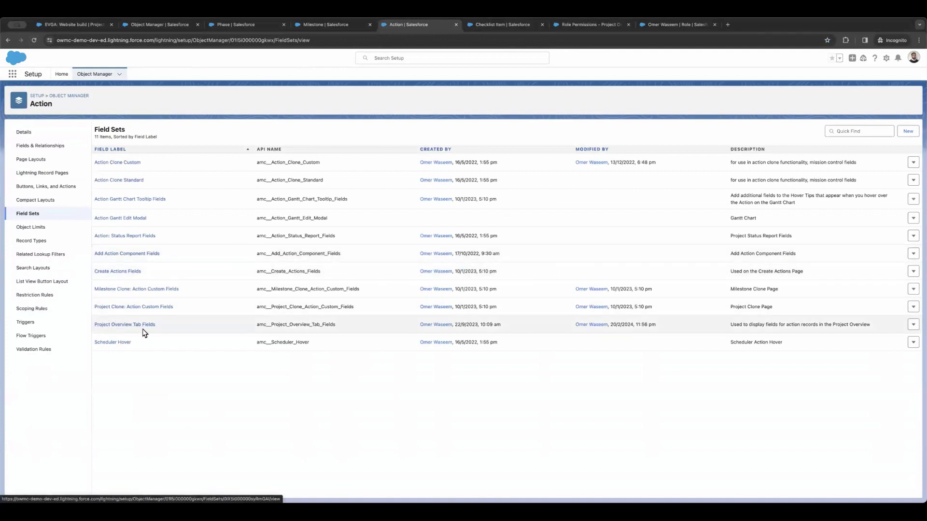
left_click(503, 24)
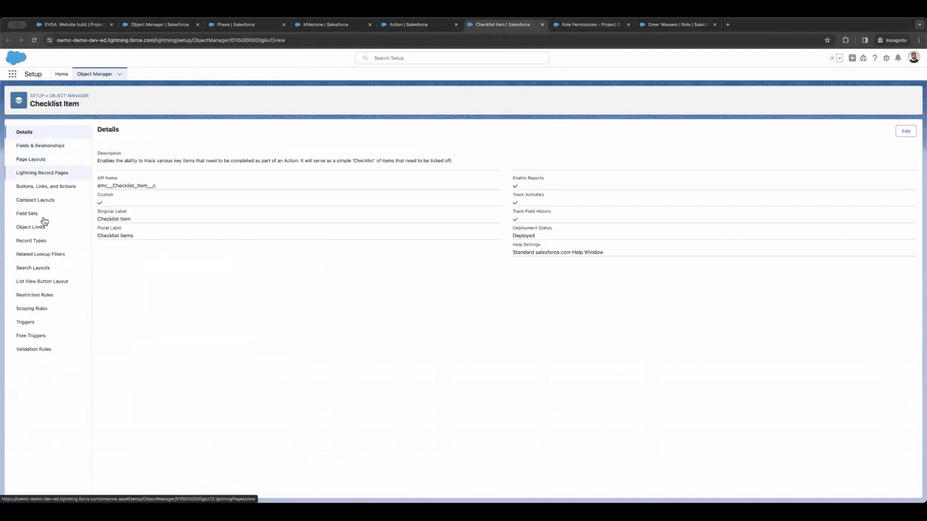
left_click(27, 215)
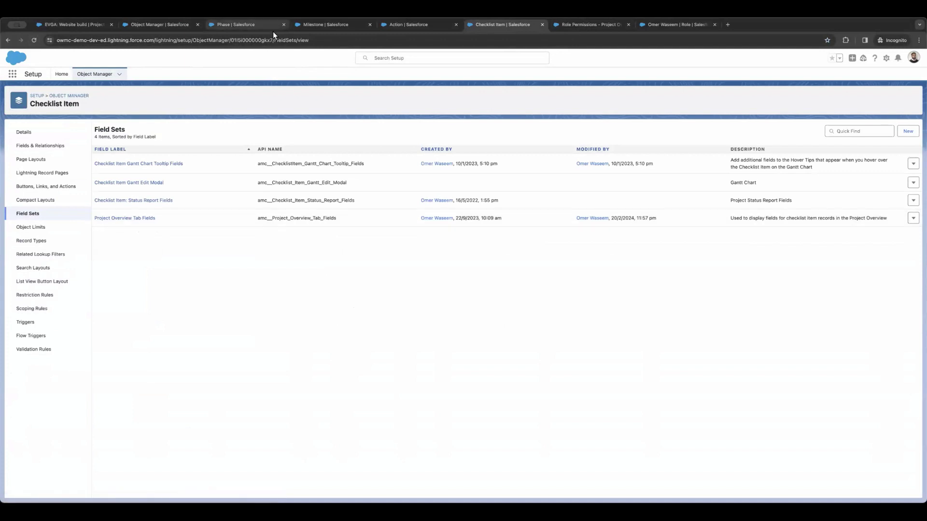
Step: Close the Phase, Milestone, Action and Checklist Item browser tabs and return to the EVGA: Website build project
left_click(284, 24)
left_click(285, 25)
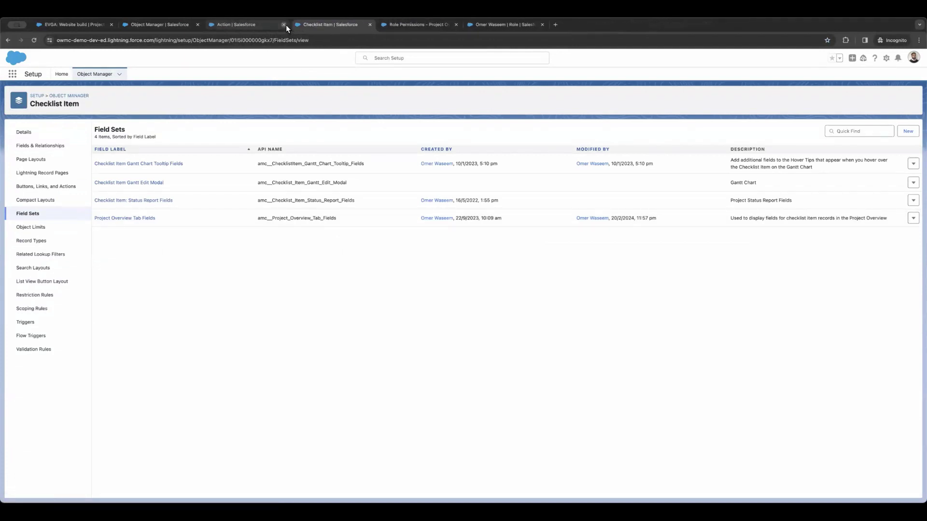
left_click(285, 24)
left_click(285, 25)
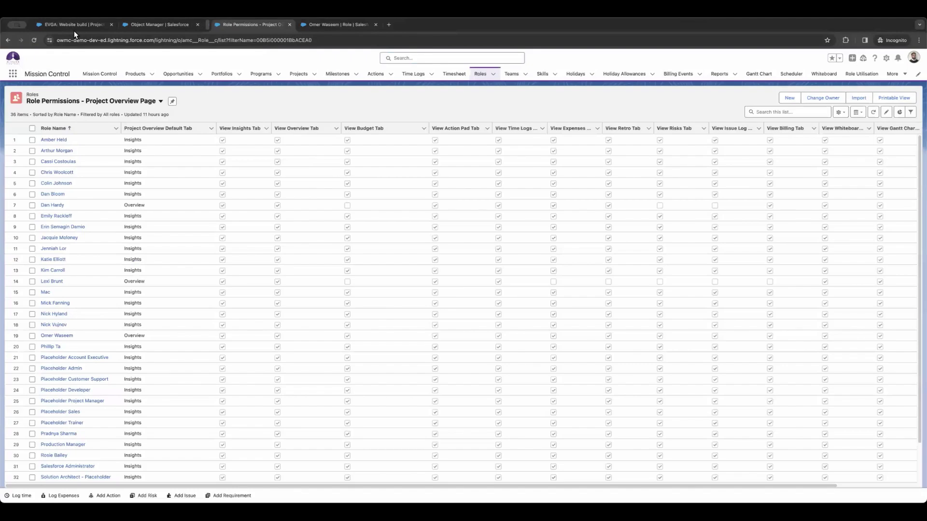
left_click(69, 26)
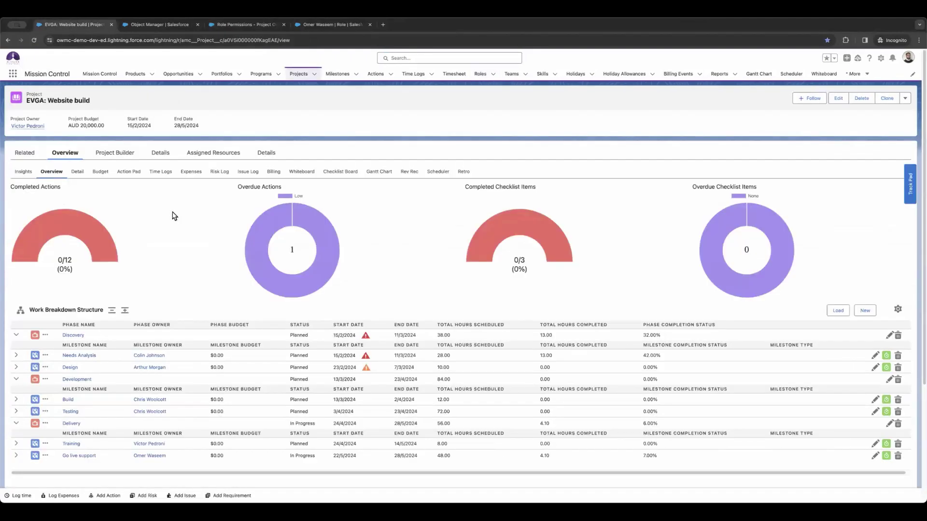
Step: Review the project's Detail fields through Client Read Only Page Settings, and open its edit form and close it without changes
left_click(78, 172)
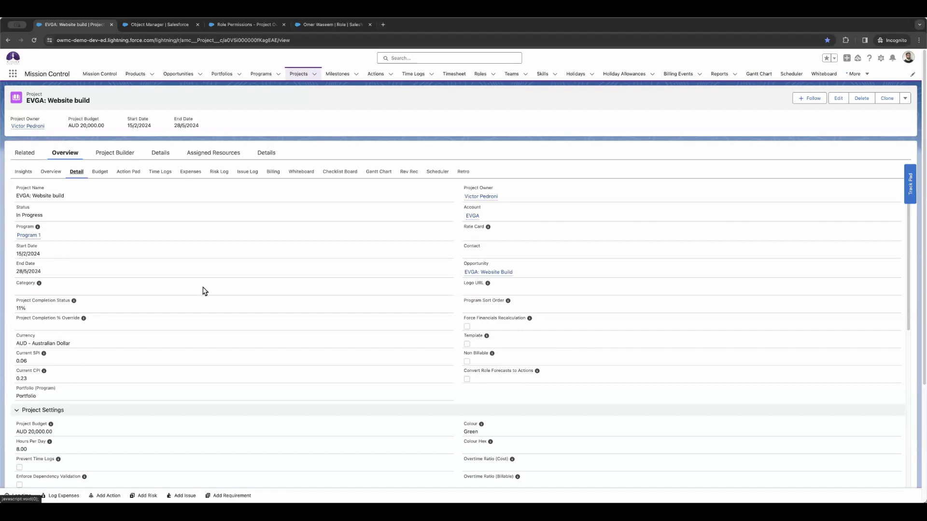
scroll(203, 289, "down", 6)
scroll(270, 321, "down", 12)
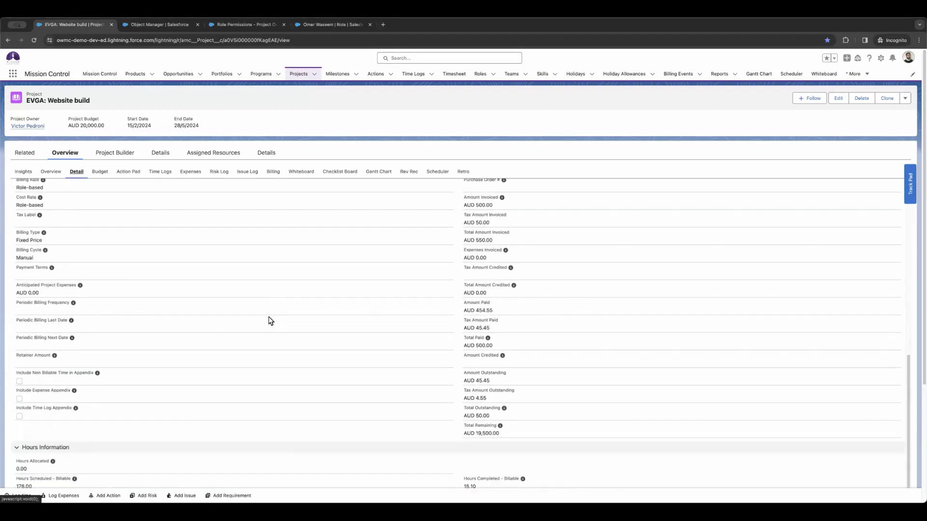
scroll(270, 321, "down", 4)
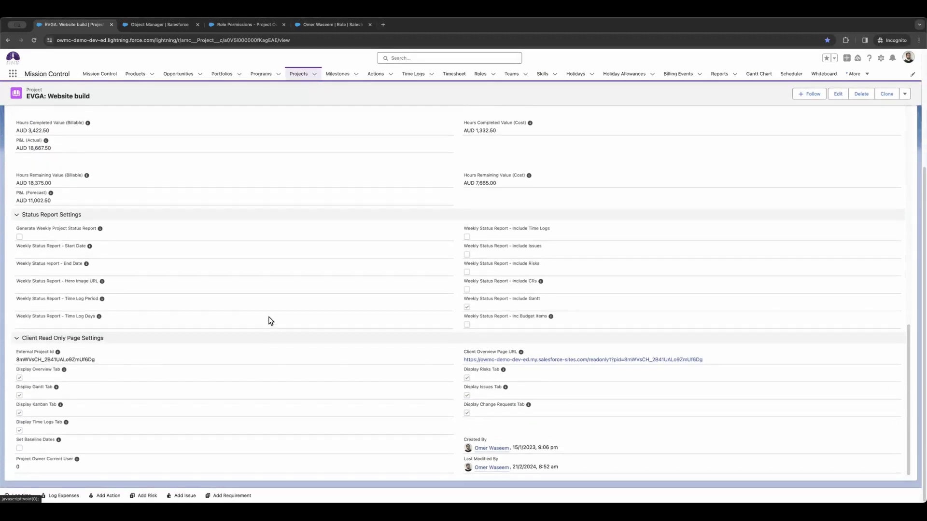
scroll(270, 321, "up", 10)
scroll(270, 321, "up", 10)
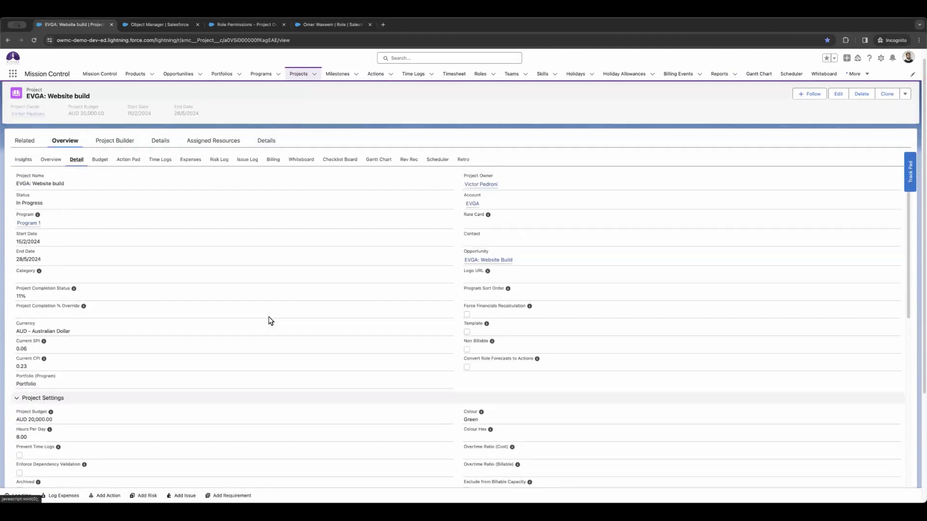
left_click(838, 99)
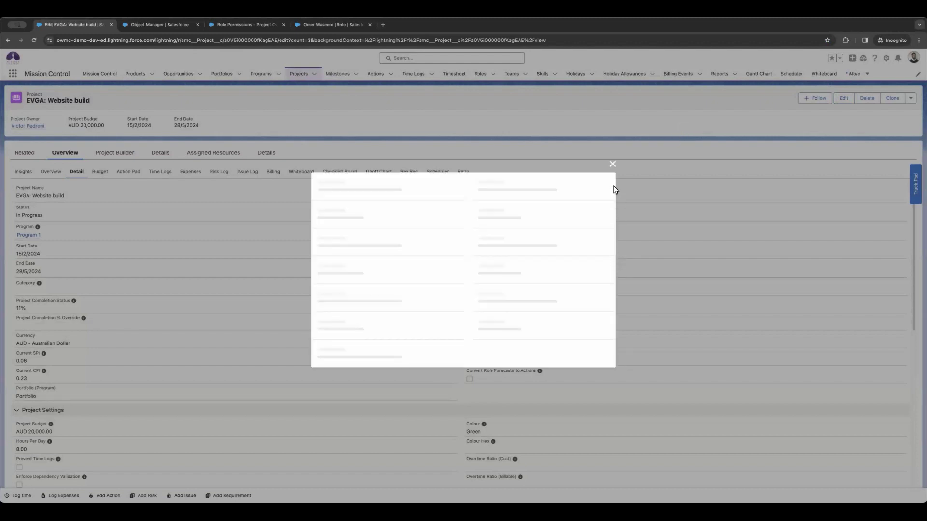
left_click(614, 58)
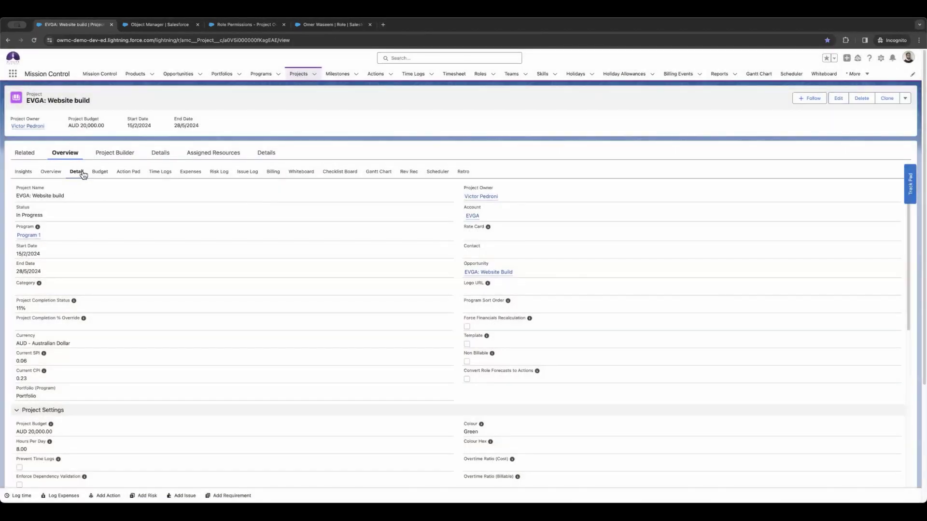
Step: View the project's Budget page and examine all columns of the budget table in the All view
left_click(100, 173)
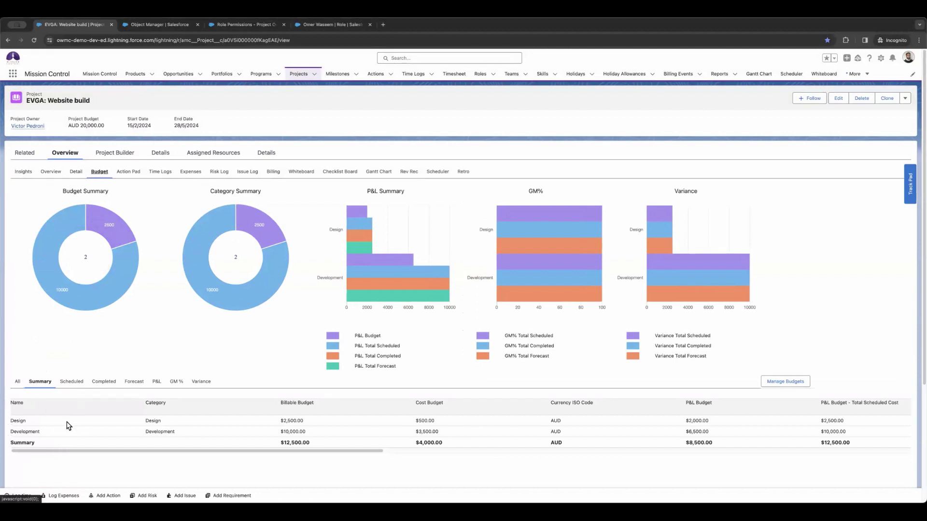
left_click(17, 382)
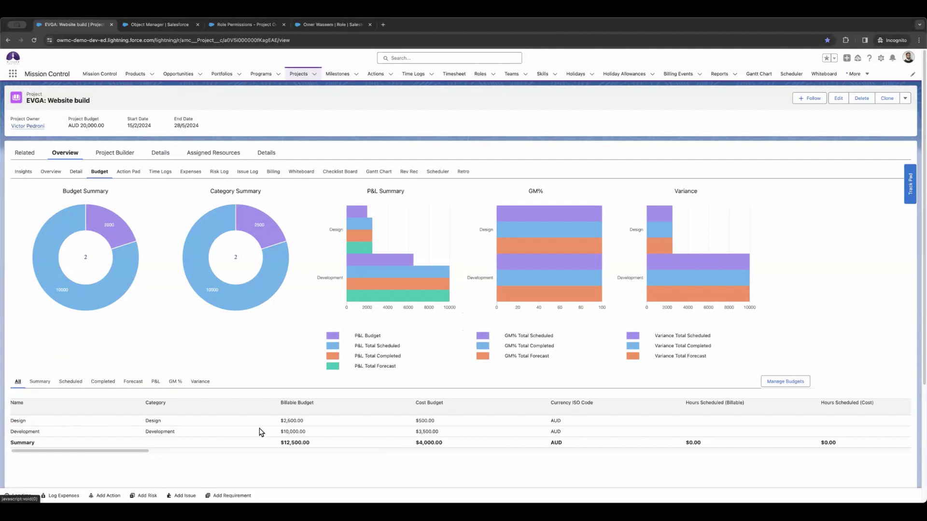
scroll(261, 432, "right", 10)
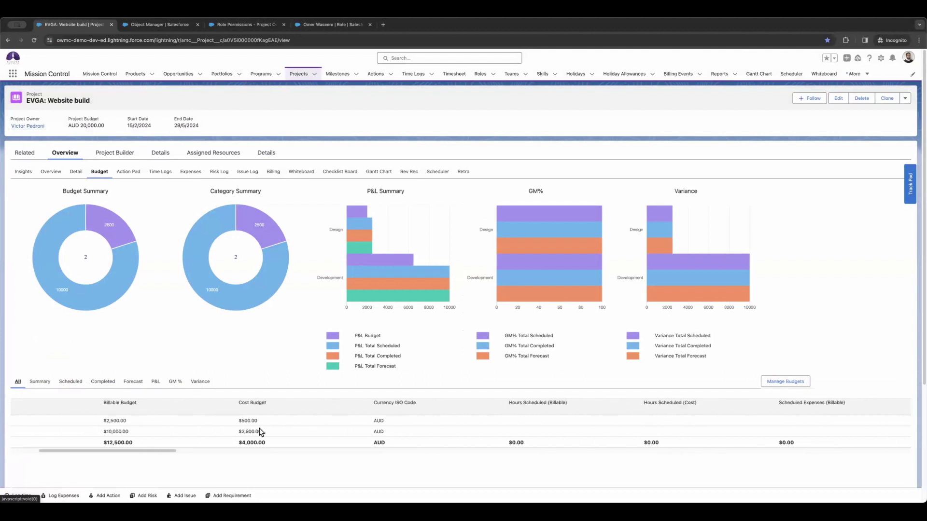
scroll(262, 432, "right", 10)
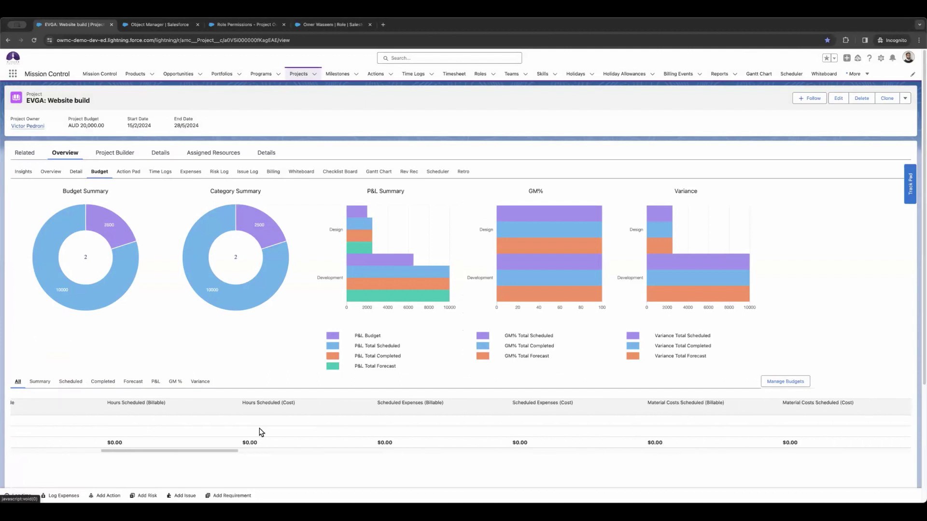
scroll(261, 432, "right", 5)
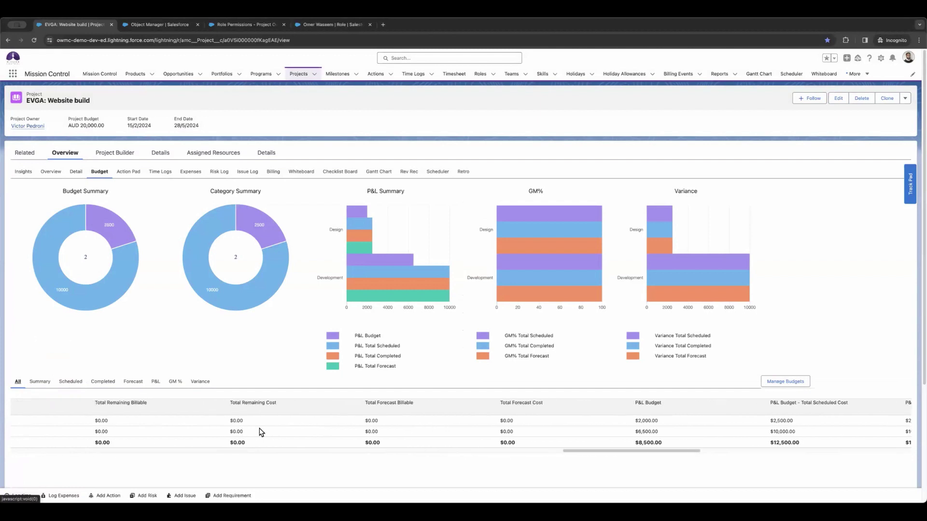
scroll(261, 432, "left", 15)
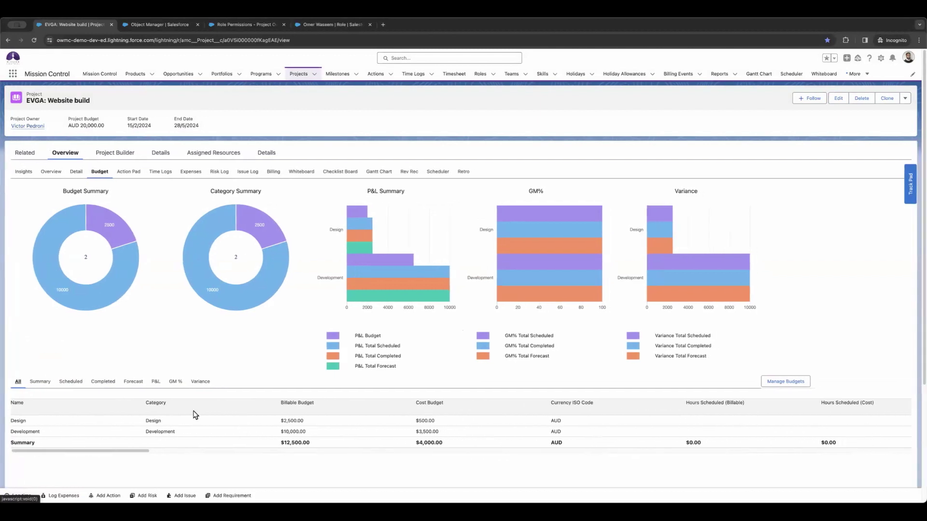
Step: Compare the Completed, Forecast and Variance views of the project's budget table
left_click(102, 382)
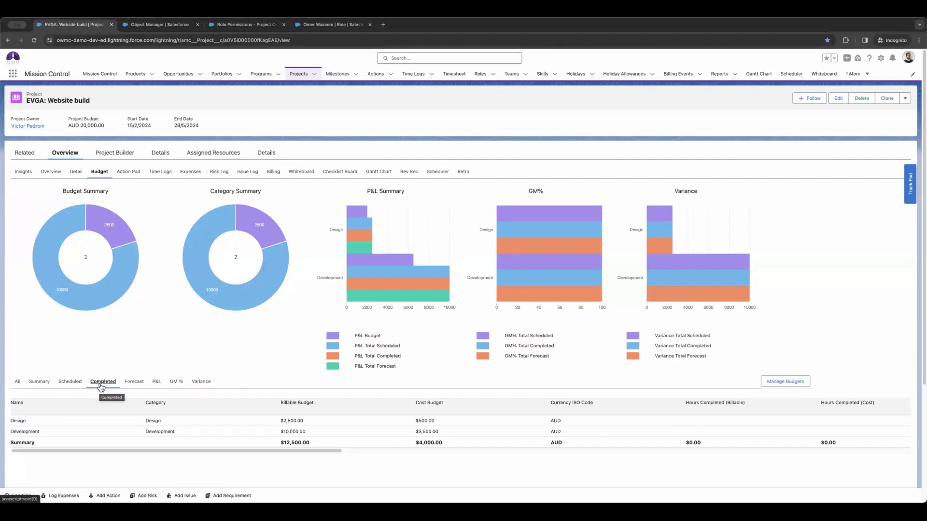
left_click(132, 385)
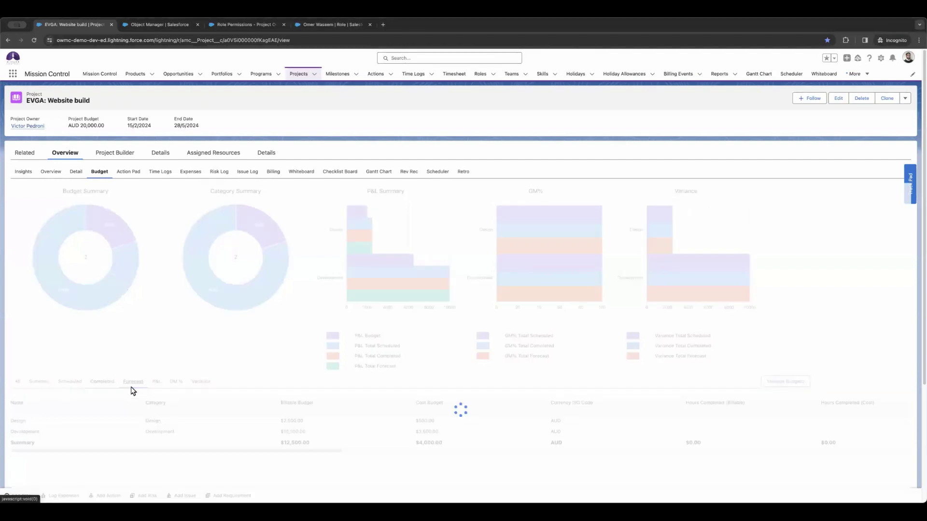
scroll(198, 429, "right", 3)
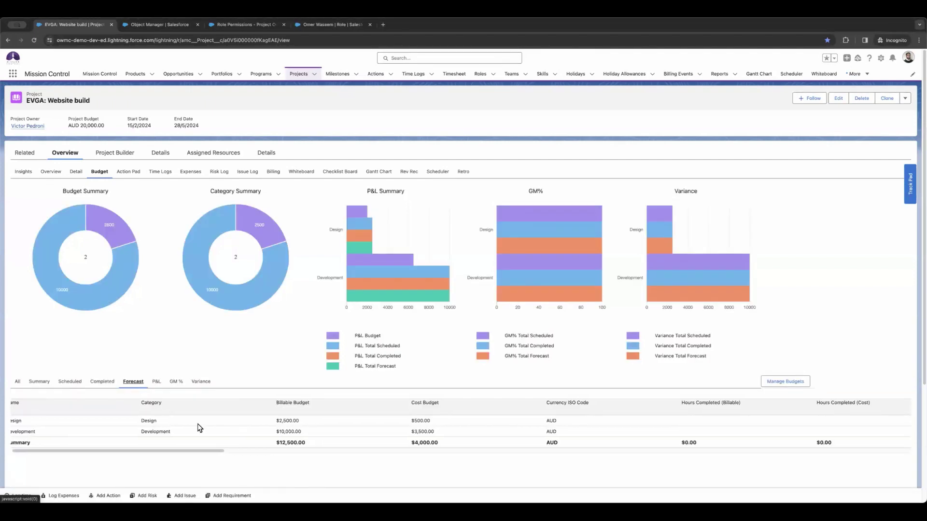
scroll(200, 428, "left", 3)
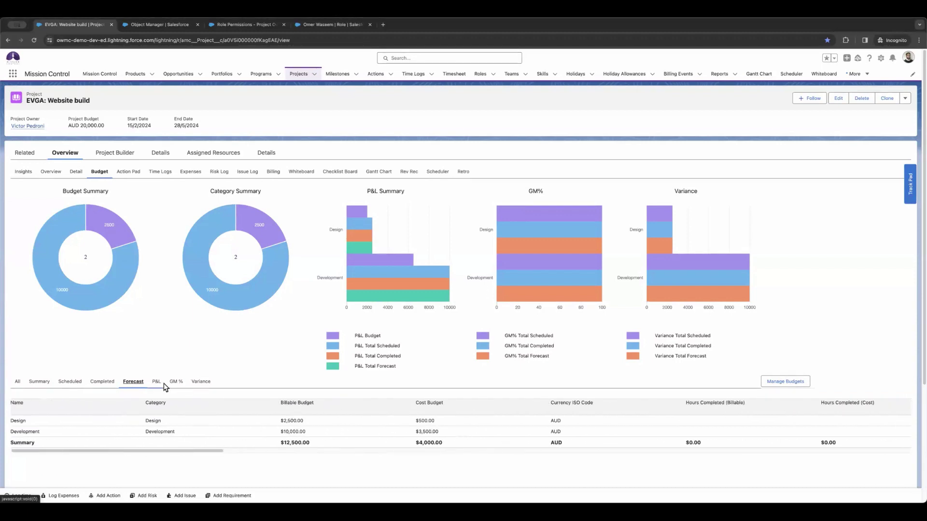
left_click(200, 381)
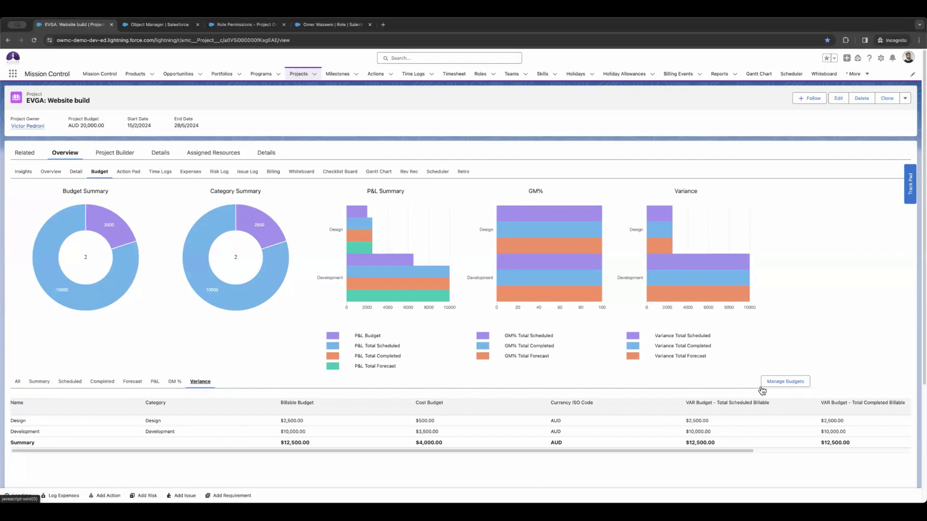
Step: Open Manage Budgets for the project and add four blank budget rows
left_click(786, 382)
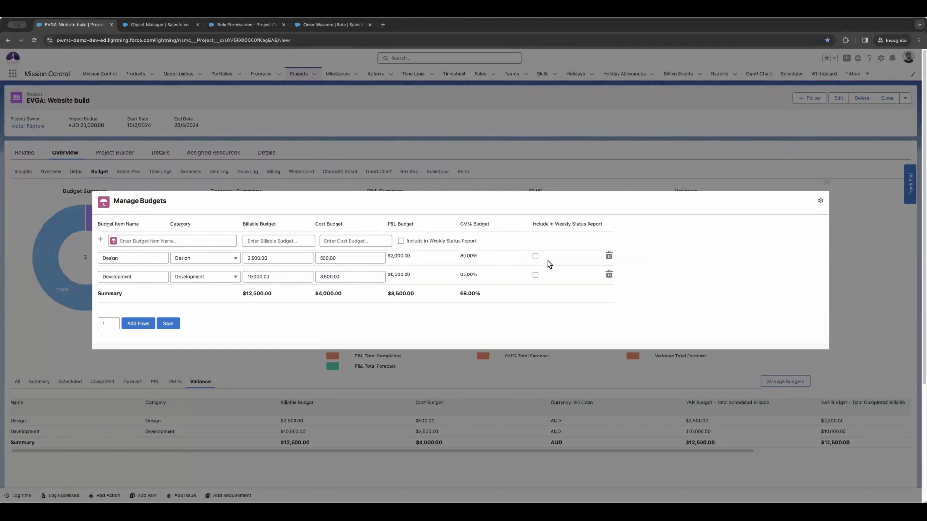
left_click(127, 327)
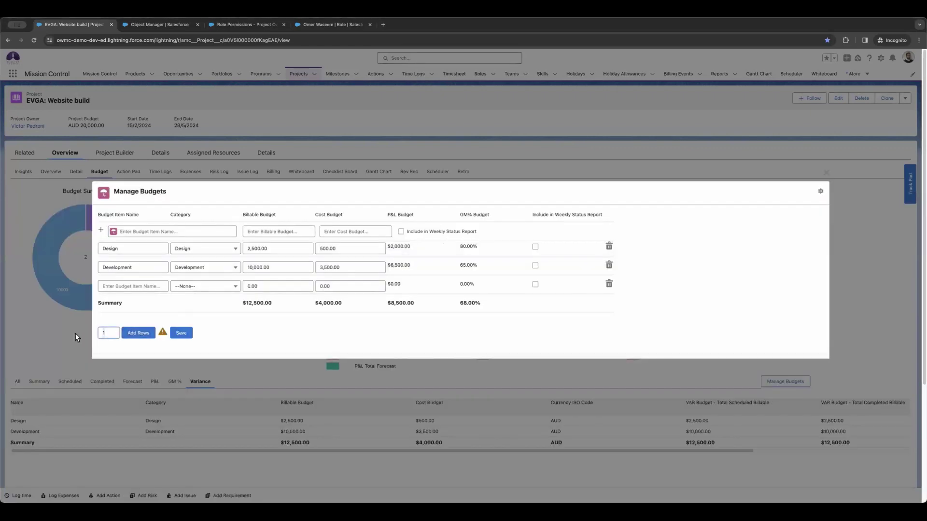
left_click(144, 332)
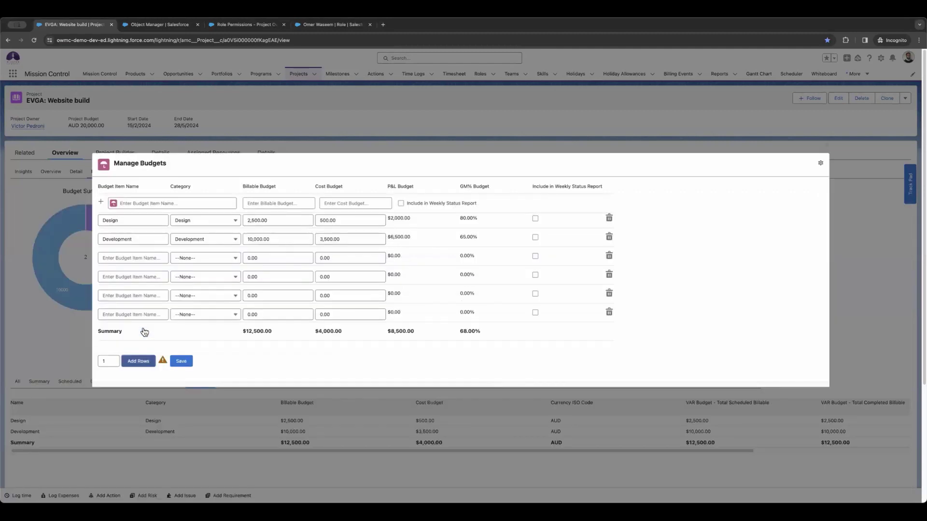
Step: Add a budget item named Test with a billable budget of 200, and close Manage Budgets without saving
left_click(153, 203)
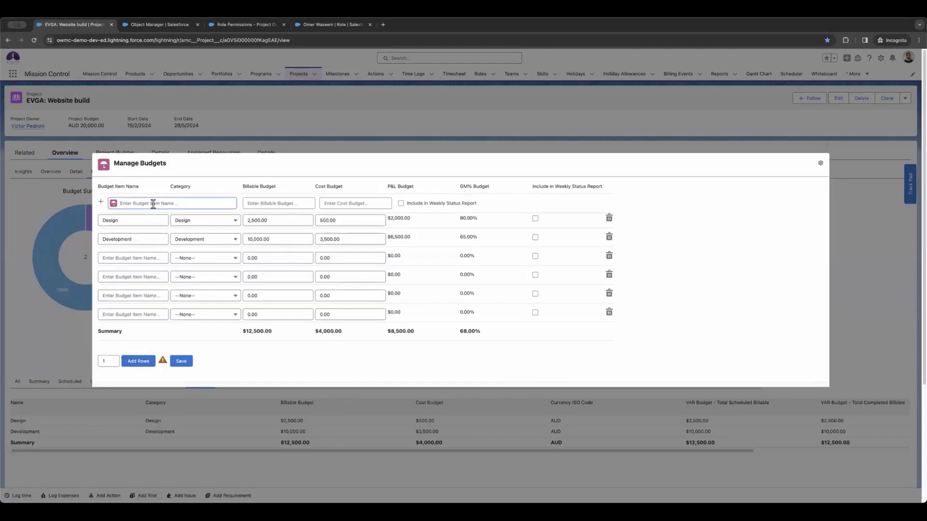
type("Test")
left_click(282, 203)
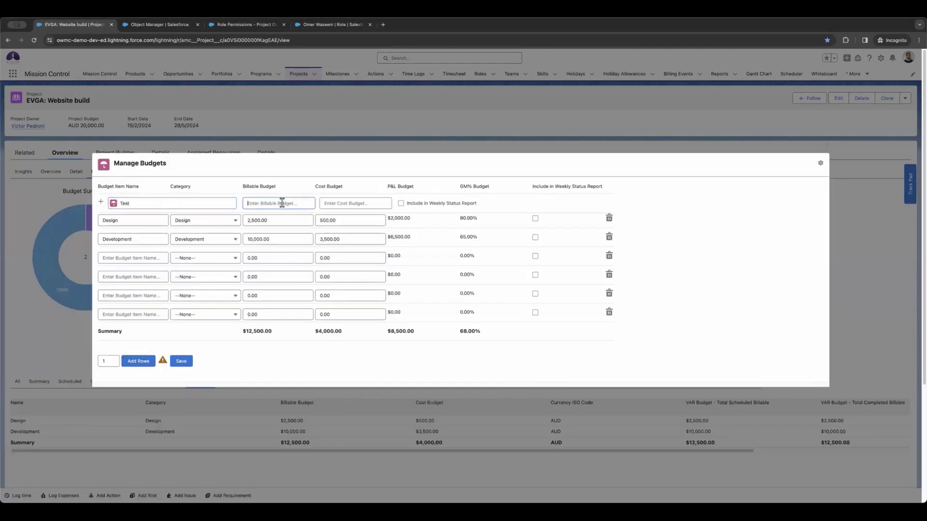
type("200")
key("Return")
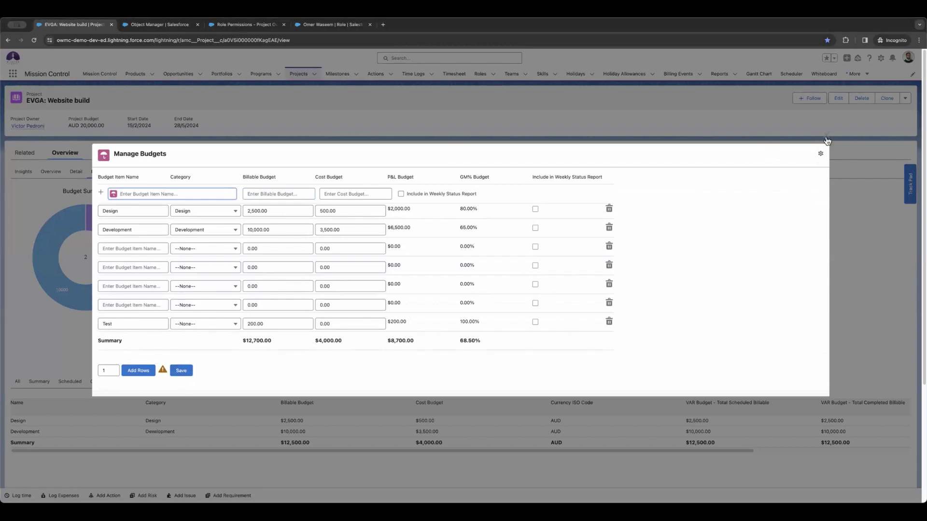
left_click(827, 138)
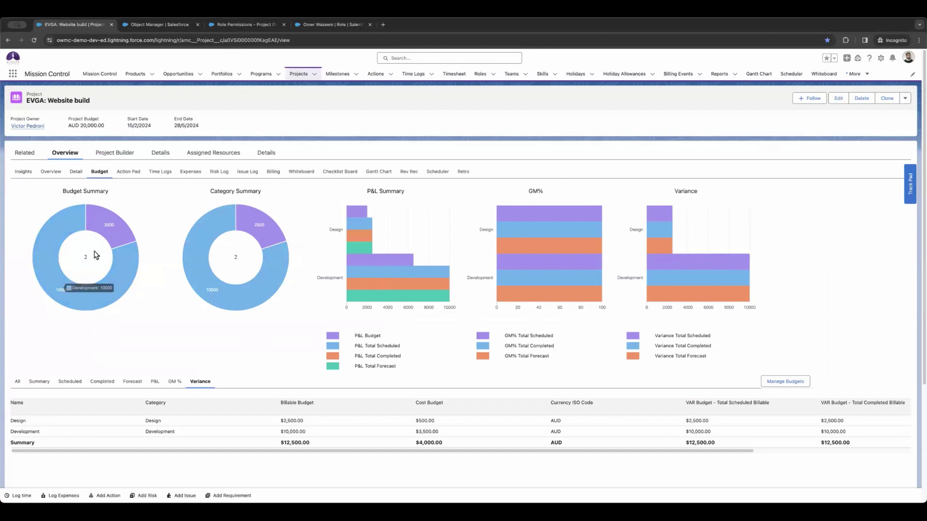
Step: Open the project's Action Pad and review its Summary charts and the full Action Log
mouse_move(125, 302)
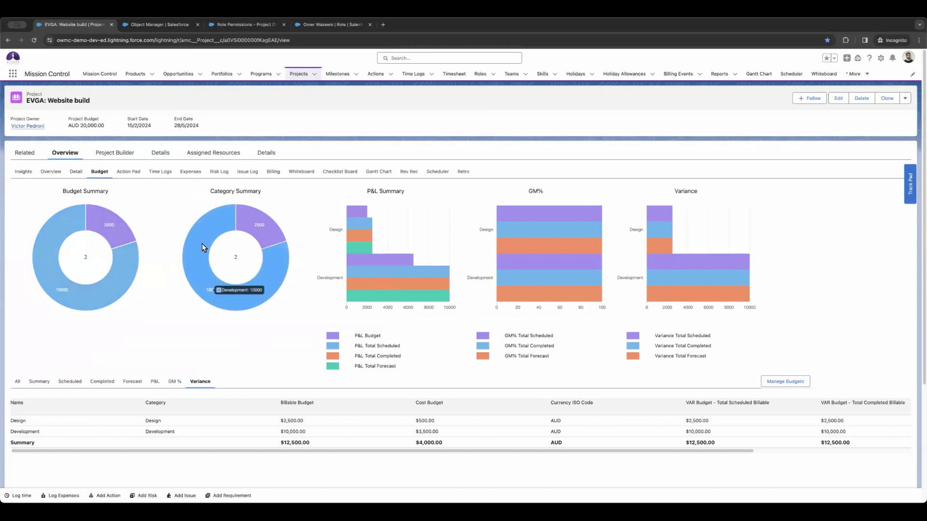
mouse_move(186, 244)
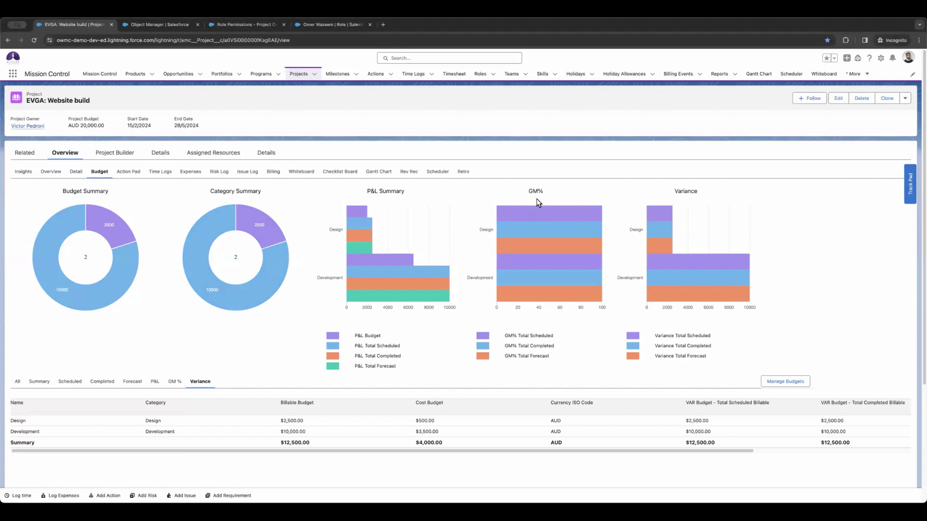
left_click(130, 173)
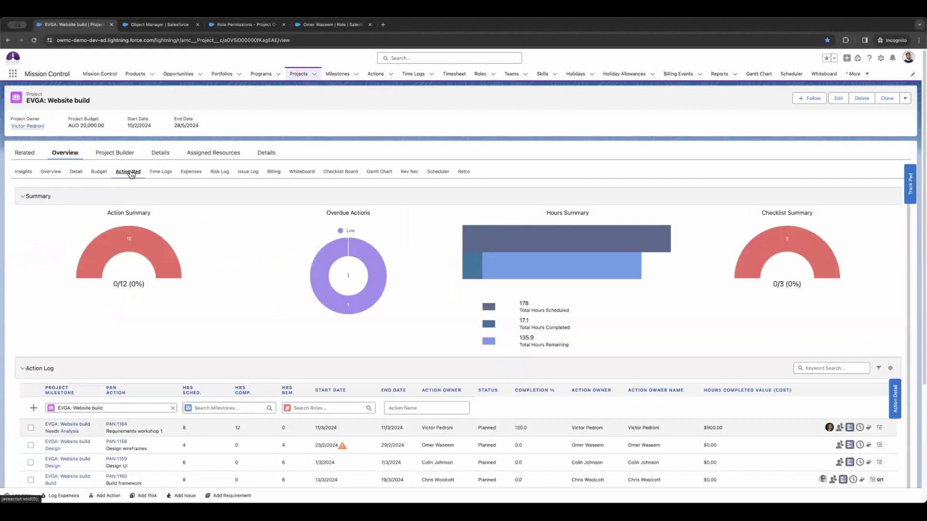
scroll(162, 228, "down", 1)
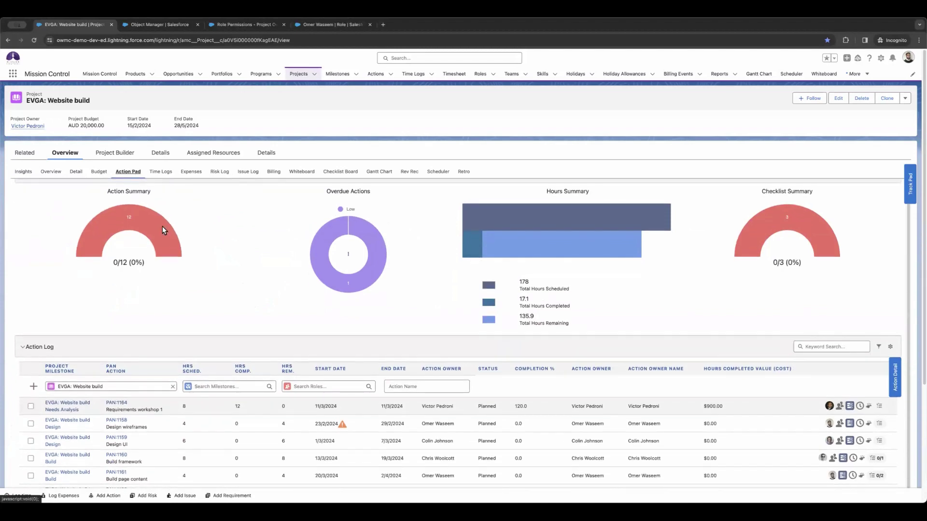
scroll(162, 231, "down", 5)
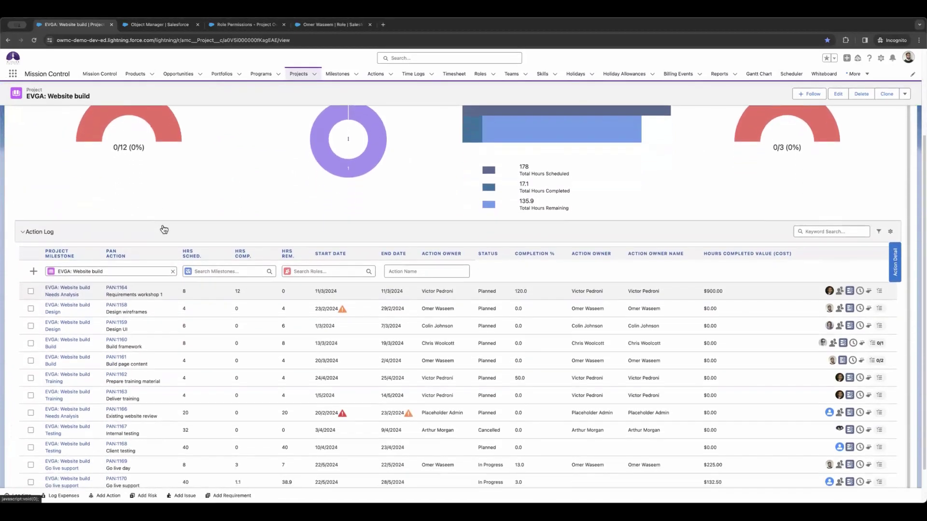
scroll(165, 229, "down", 2)
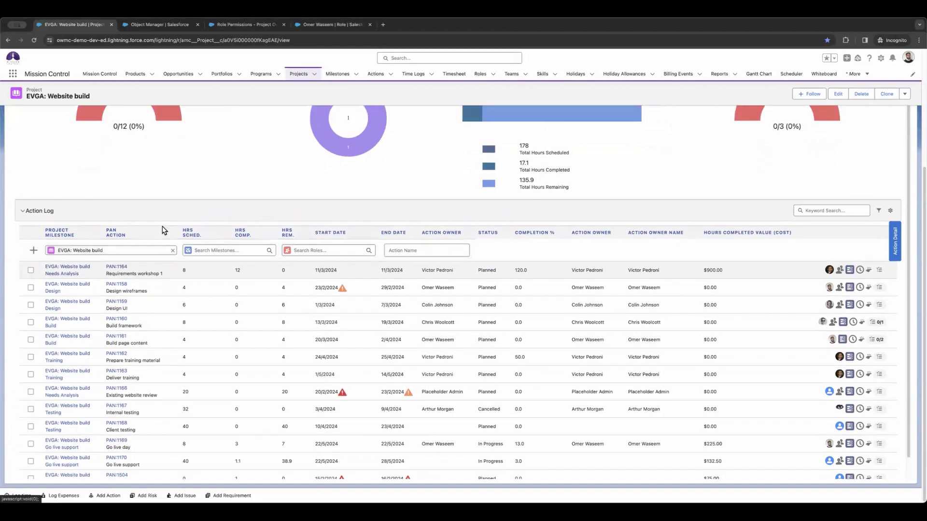
scroll(162, 230, "up", 5)
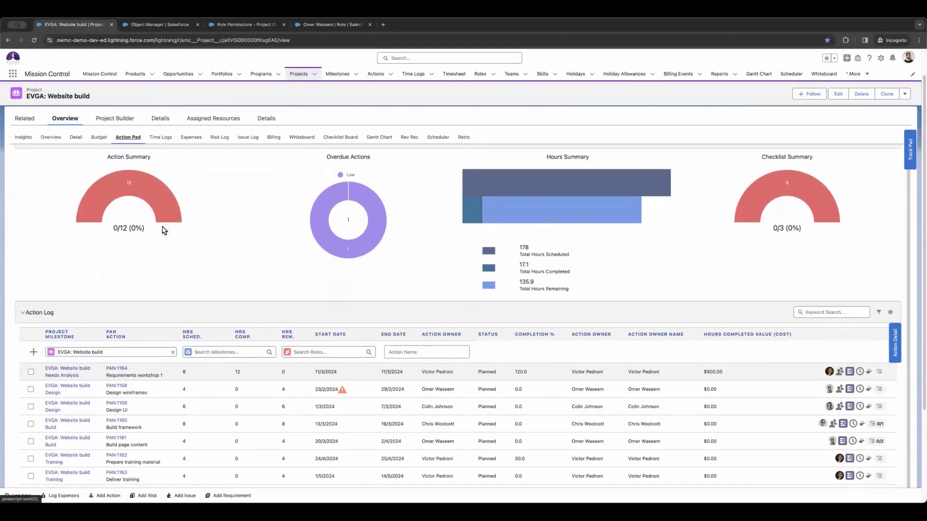
scroll(162, 231, "down", 5)
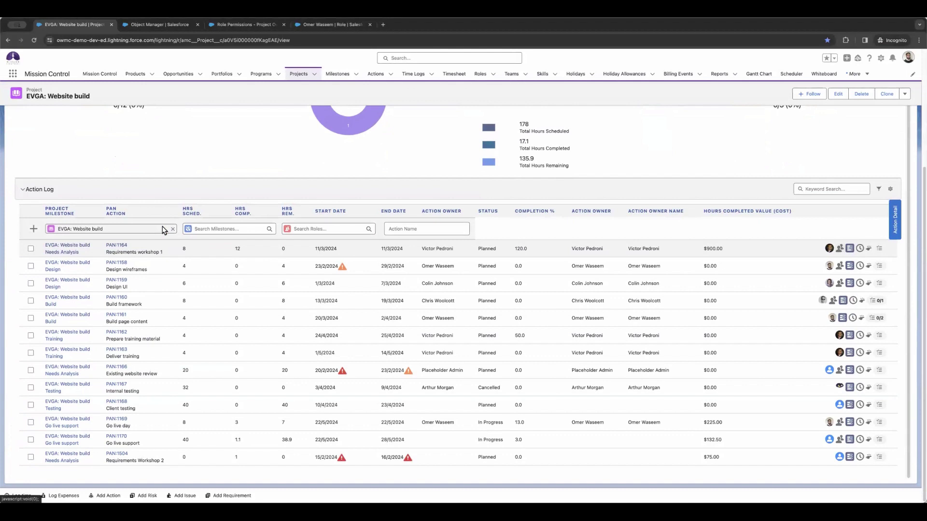
Step: Show the Action Detail of the Requirements workshop 1 action, and hide it again
left_click(896, 227)
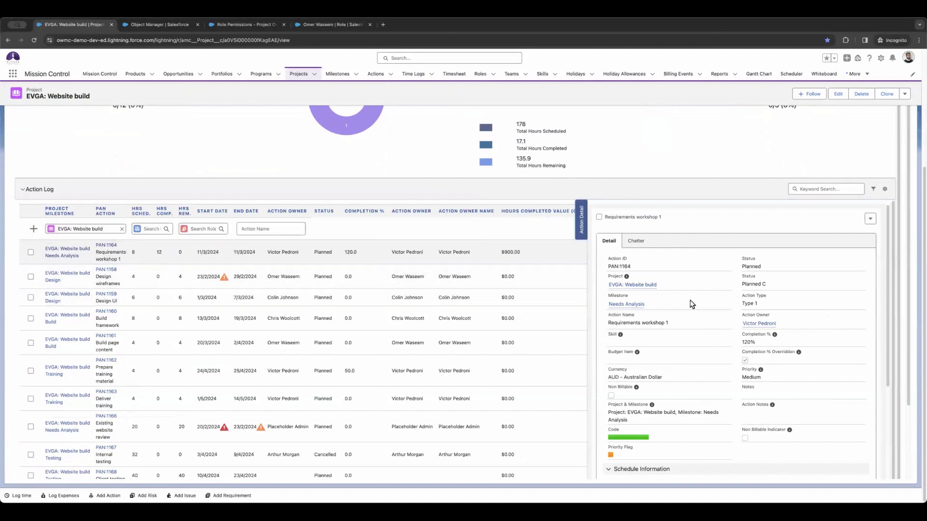
left_click(582, 223)
mouse_move(850, 246)
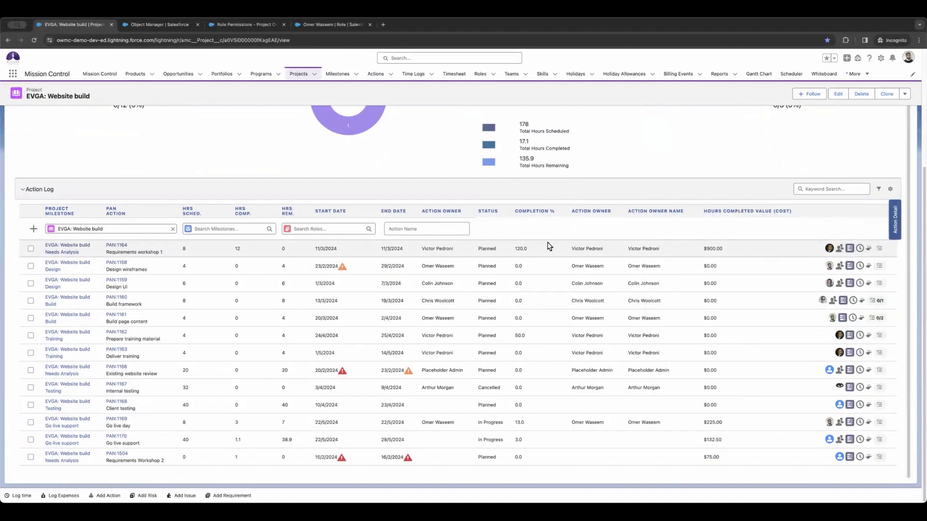
Step: Collapse the Action Pad's Summary section and review the Action Log entries and keyword search
scroll(356, 204, "up", 5)
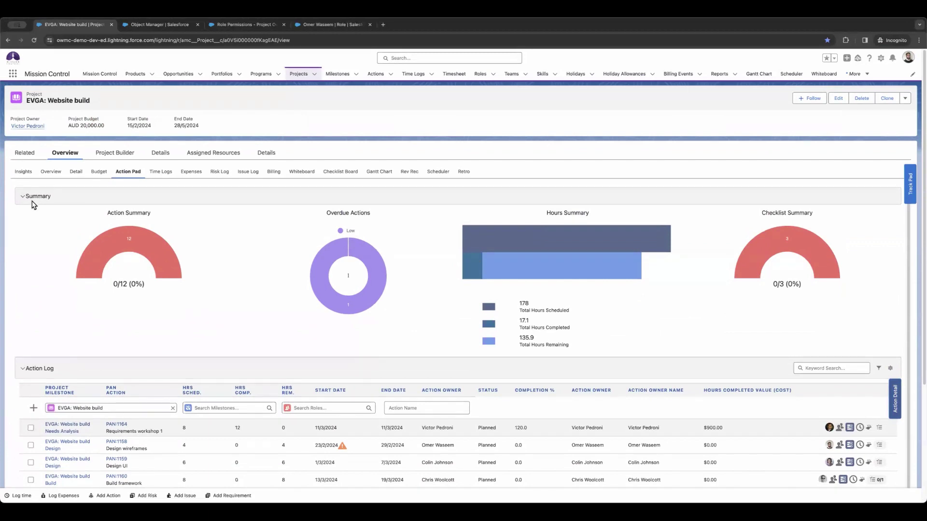
mouse_move(381, 288)
left_click(29, 197)
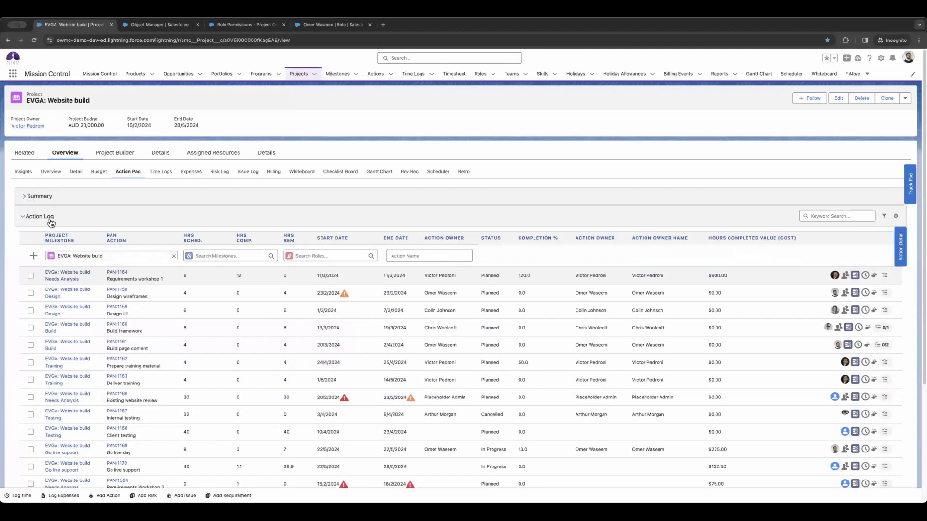
scroll(203, 254, "down", 3)
scroll(196, 254, "up", 3)
left_click(847, 216)
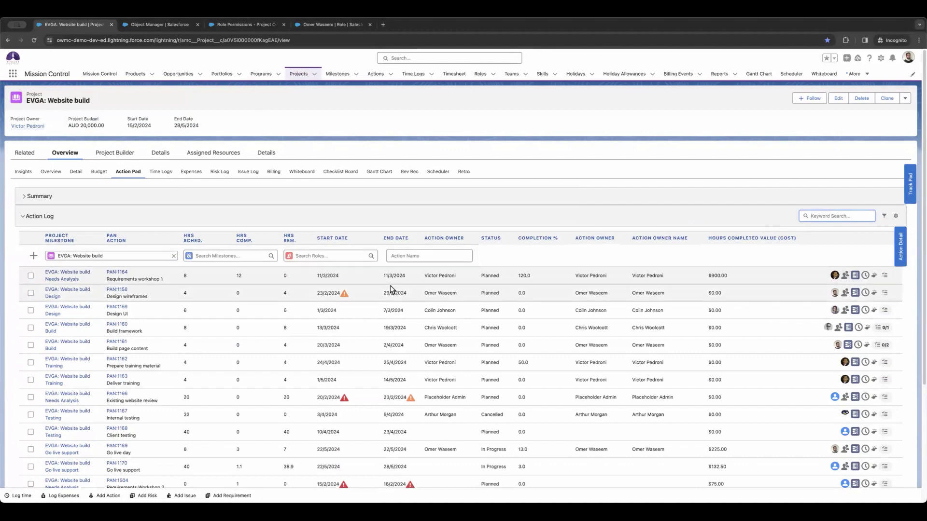
scroll(393, 290, "down", 2)
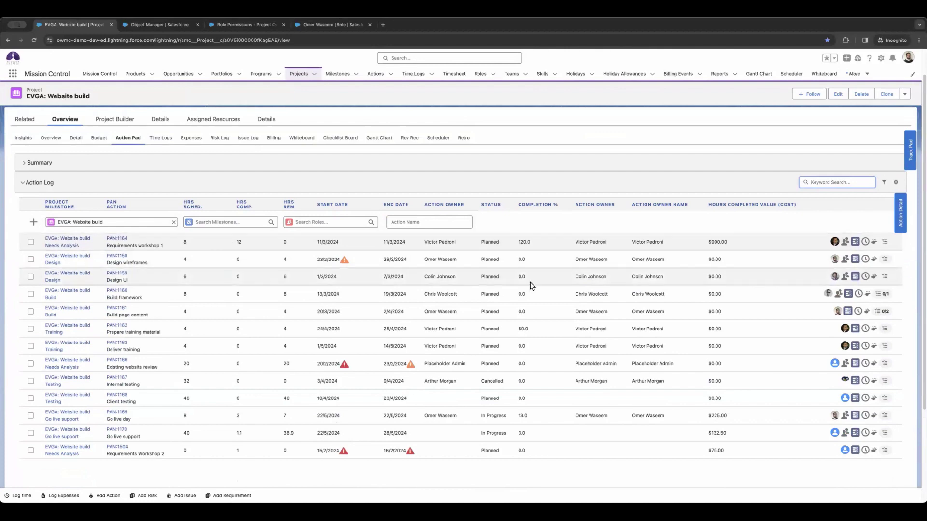
scroll(531, 285, "up", 2)
Step: Try the Status column option in the Action Pad Settings, cancel without saving, and expand the Summary section
left_click(896, 216)
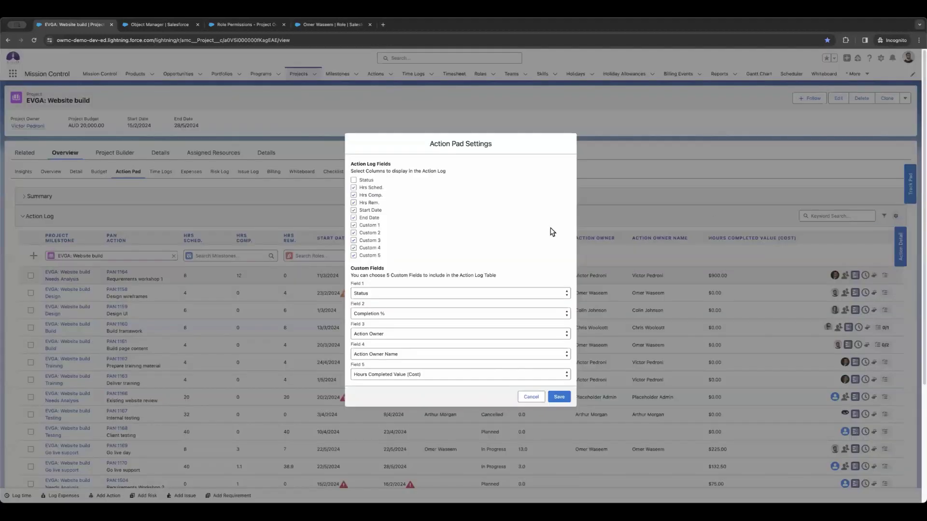
left_click(354, 181)
left_click(354, 182)
left_click(531, 398)
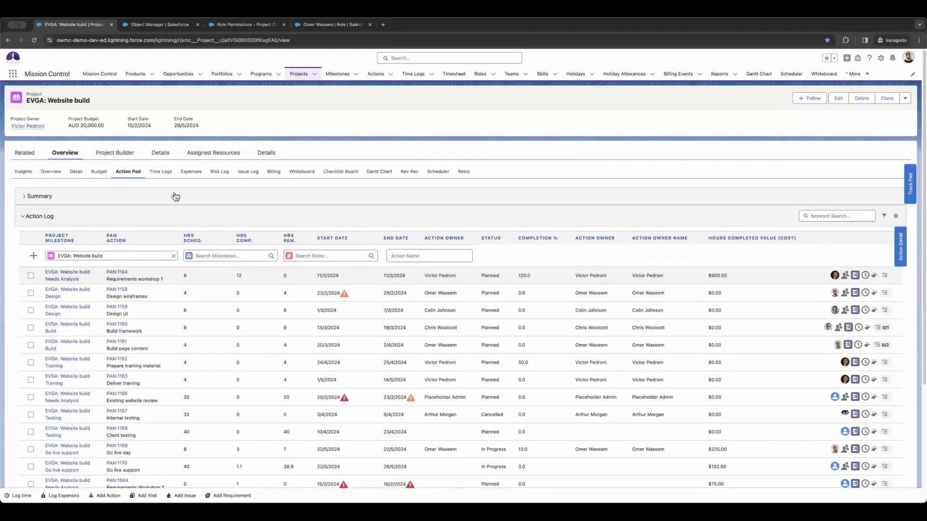
left_click(170, 198)
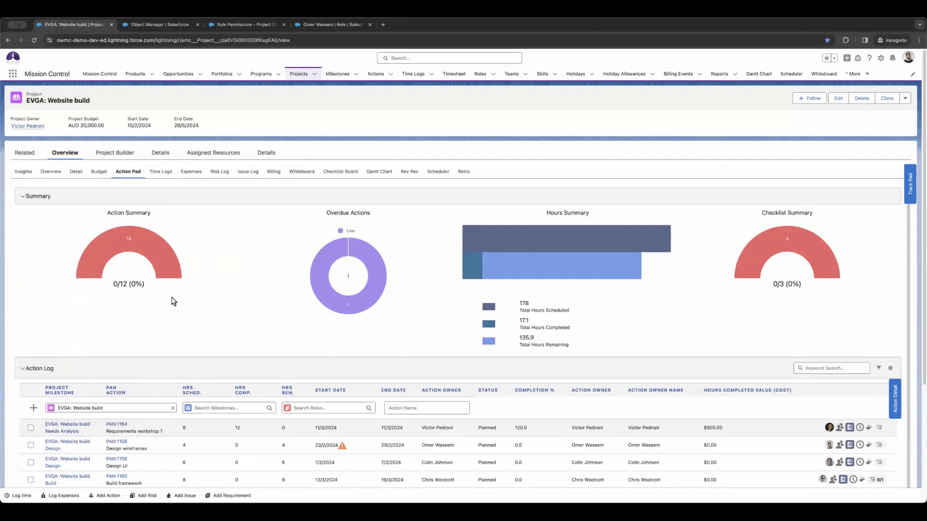
Step: Open the project's Time Logs page, review its charts and load more entries in the Time Log Summary
left_click(163, 173)
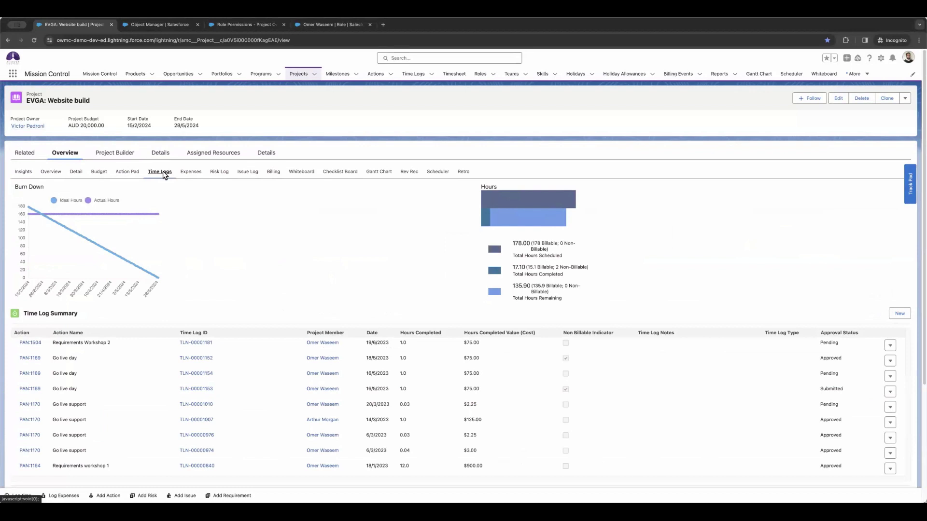
mouse_move(42, 222)
scroll(300, 279, "down", 2)
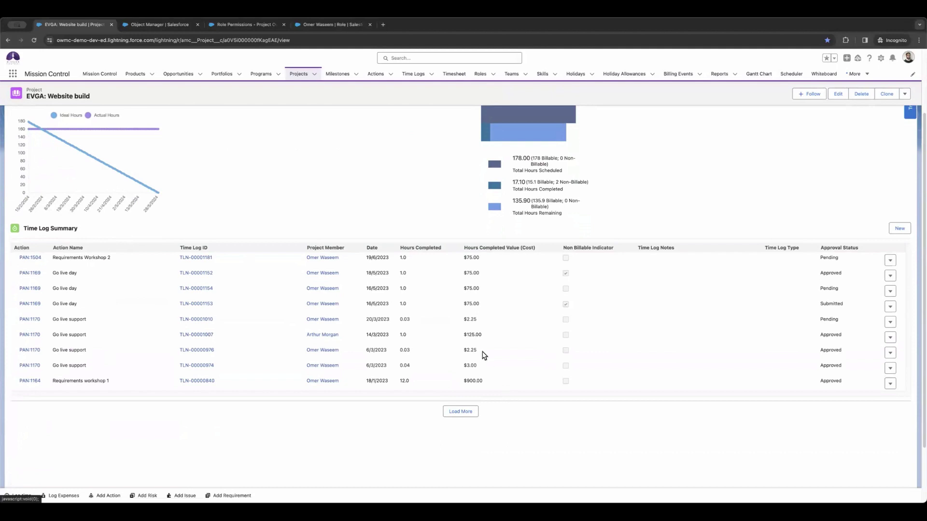
left_click(461, 412)
scroll(379, 348, "up", 3)
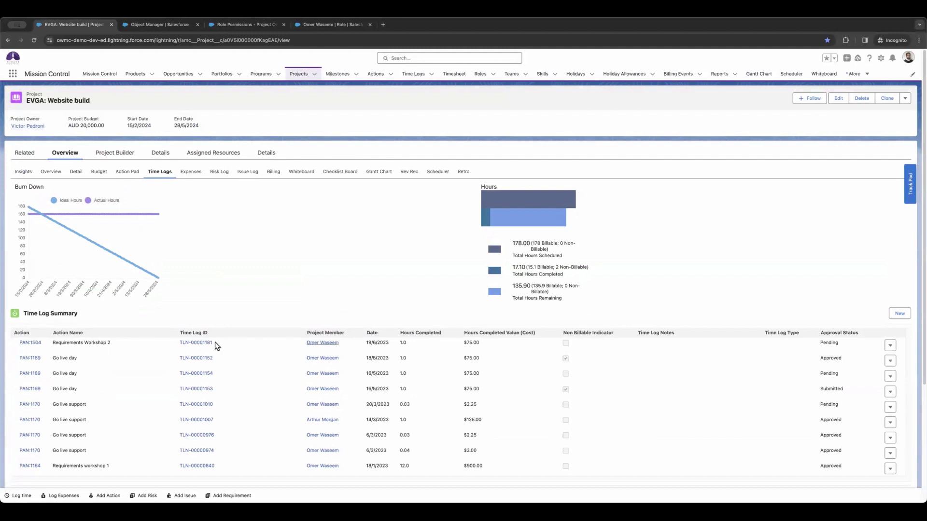
Step: Search the Salesforce Object Manager for Time Log and open that object's field sets
left_click(158, 27)
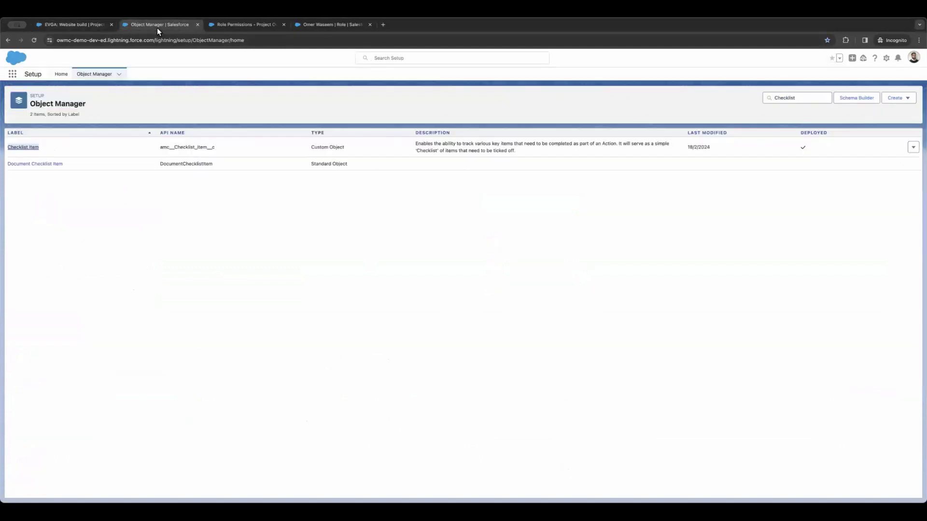
triple_click(787, 98)
type("Time Log")
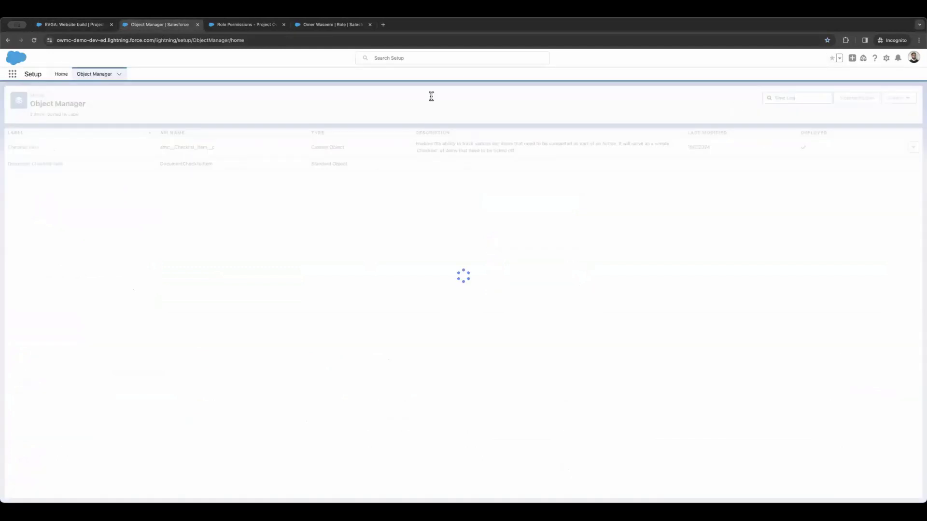
left_click(17, 149)
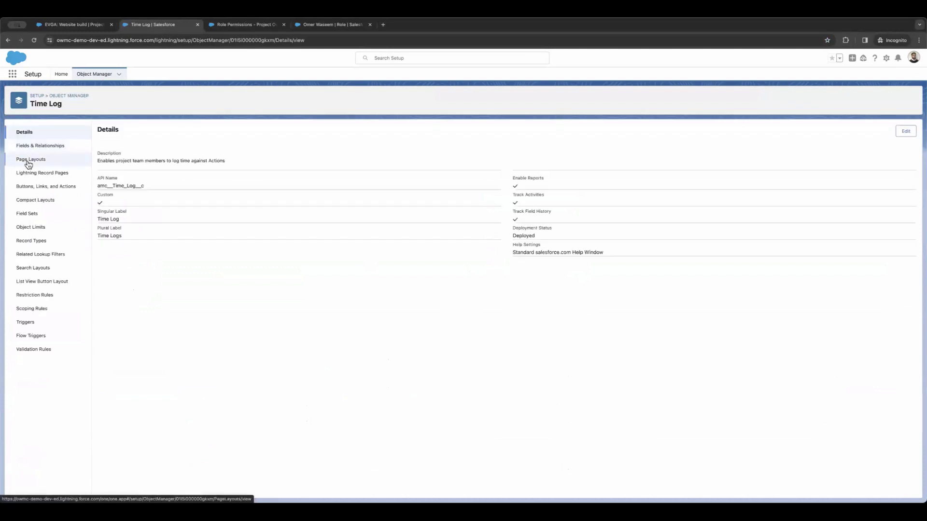
left_click(45, 219)
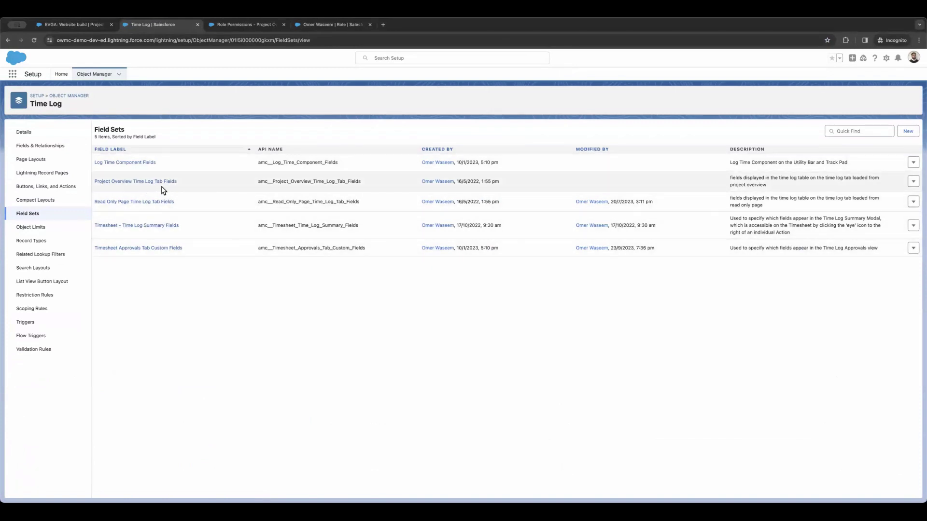
Step: Return to the EVGA: Website build project, open the New Time Log form and close it without saving
left_click(87, 25)
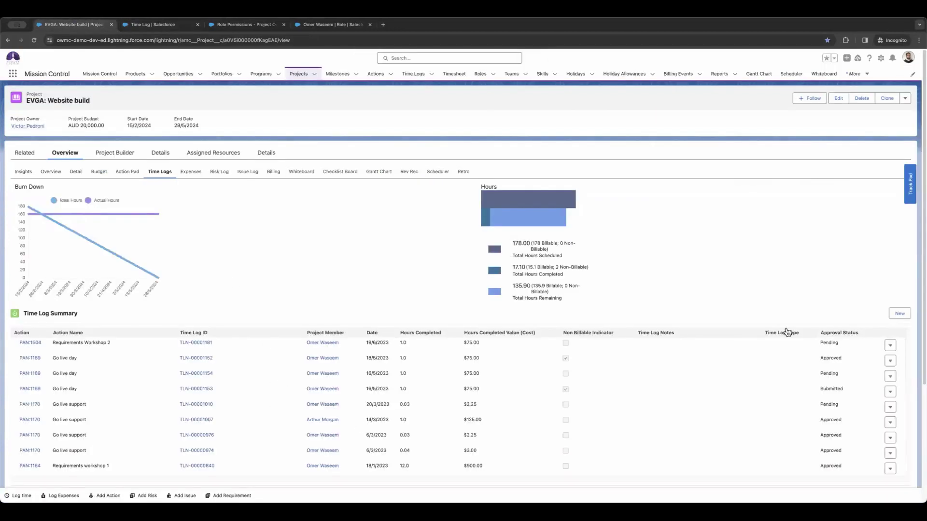
left_click(906, 317)
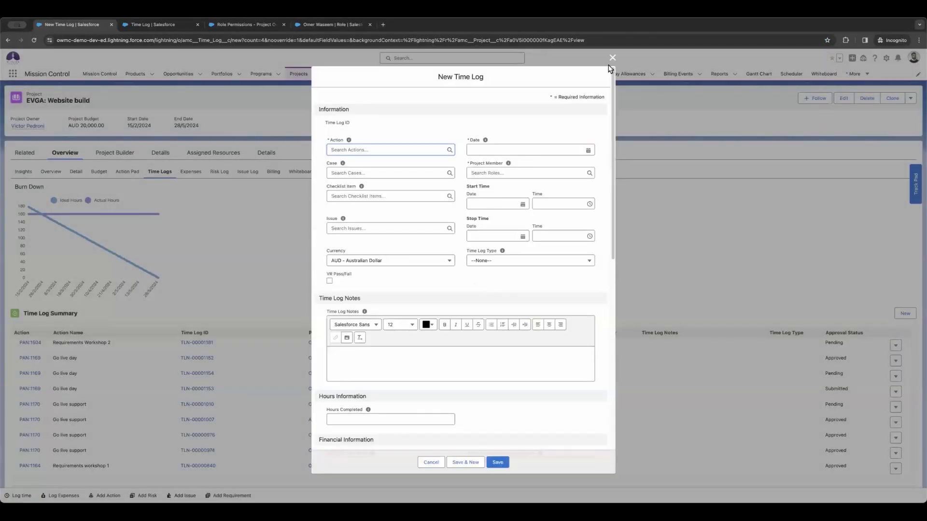
left_click(611, 59)
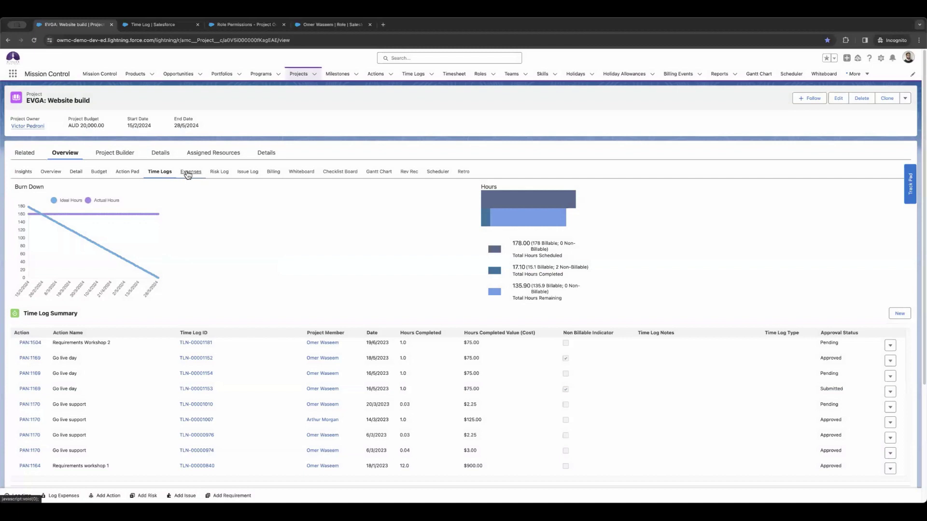
Step: Open the project's Expenses page and view its Purchase Orders list and its Expenses list
left_click(188, 174)
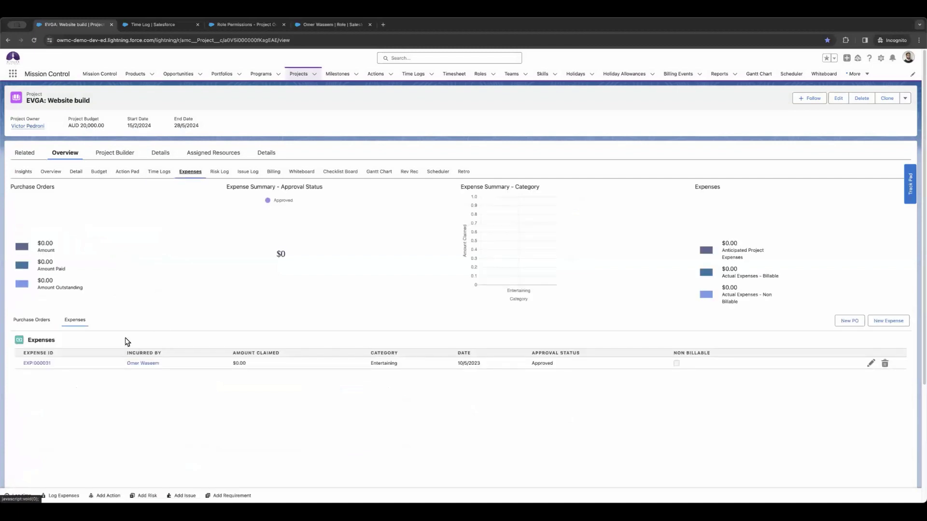
left_click(39, 323)
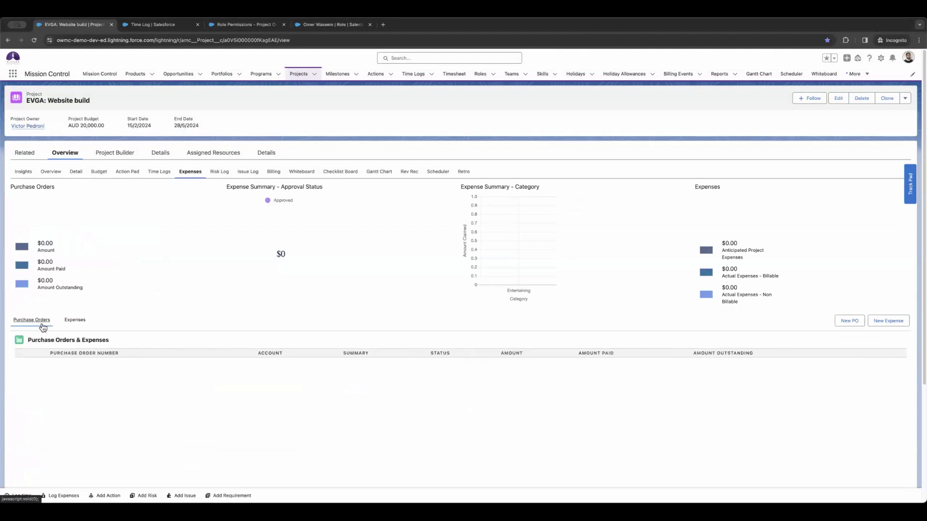
left_click(76, 323)
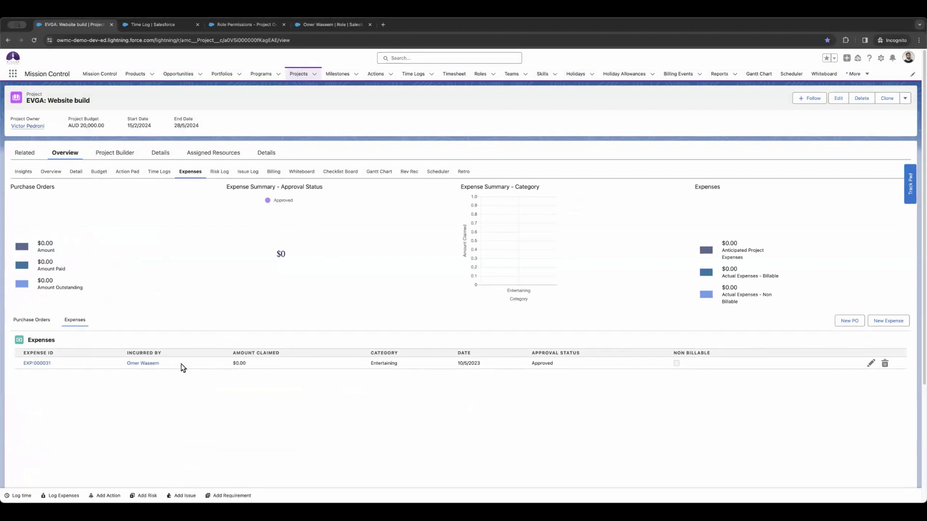
Step: Search the Object Manager for Expense and open the Expense object in a new browser tab
left_click(148, 24)
left_click(81, 76)
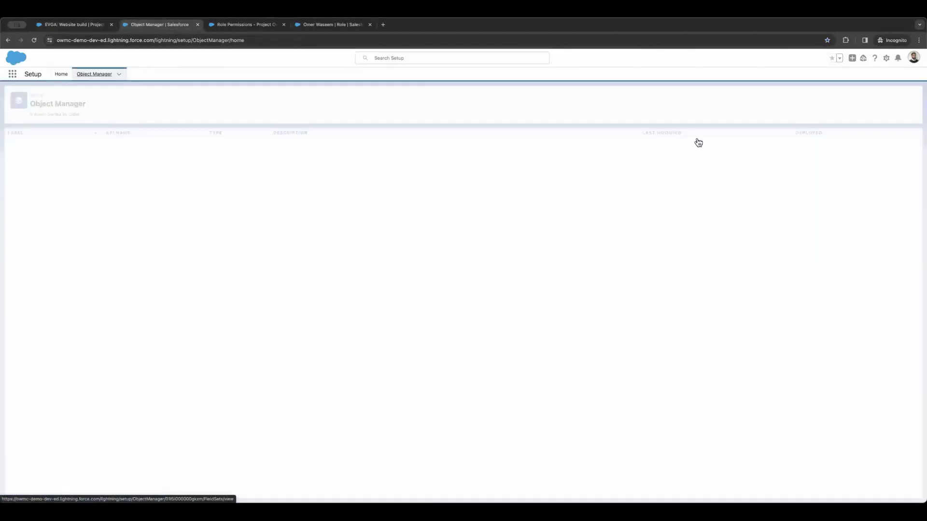
left_click(796, 98)
type("Expense")
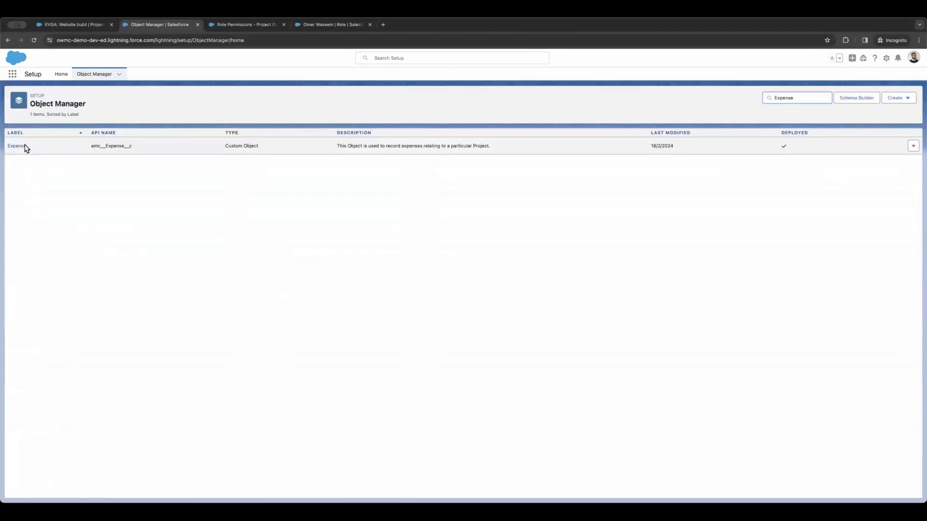
right_click(12, 146)
left_click(17, 146)
right_click(17, 147)
left_click(39, 147)
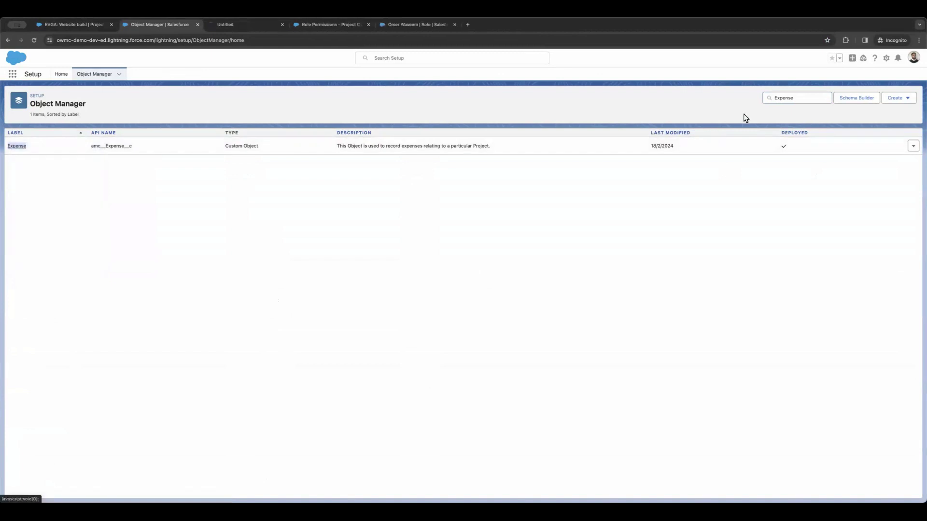
Step: Search the Object Manager for Purchase and open the Purchase Order object in a new browser tab
double_click(783, 98)
type("Purchase")
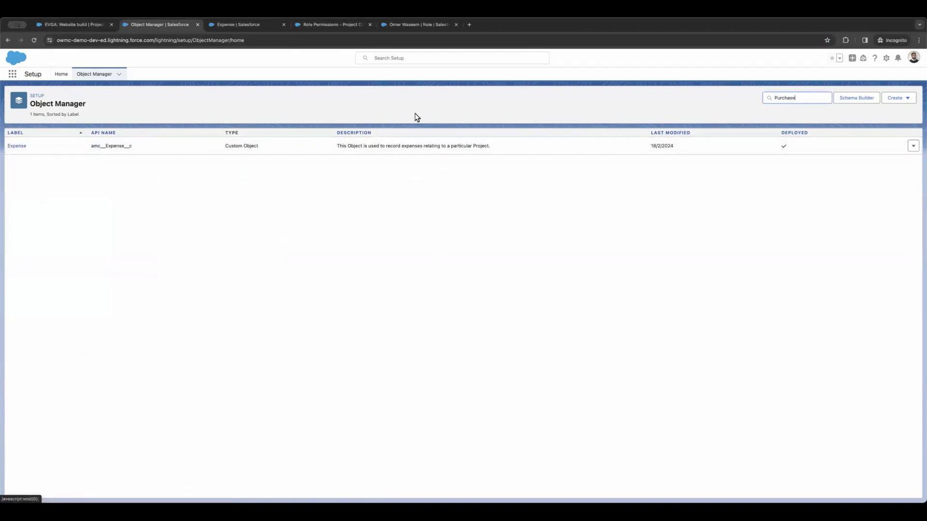
right_click(20, 147)
left_click(49, 153)
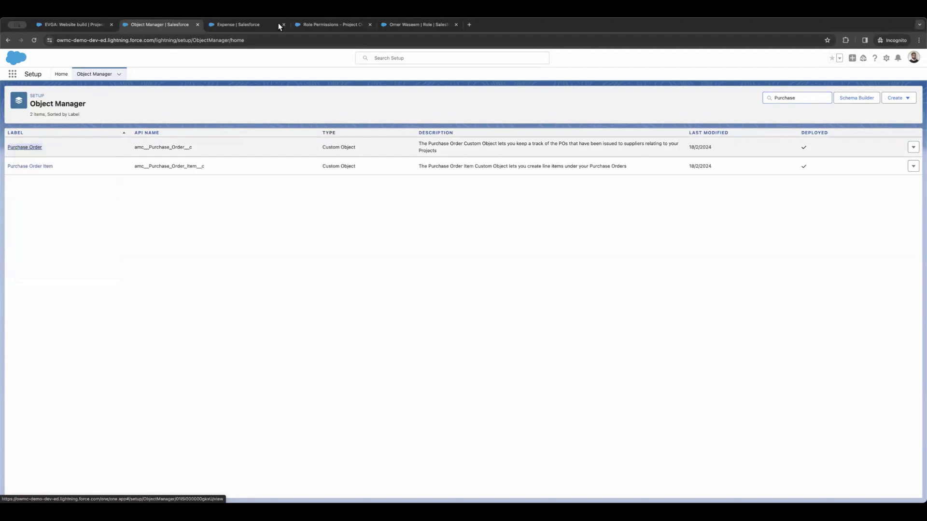
Step: Open the field sets of the Expense and Purchase Order objects and review each object's Project Expense Tab Fields entry
left_click(234, 24)
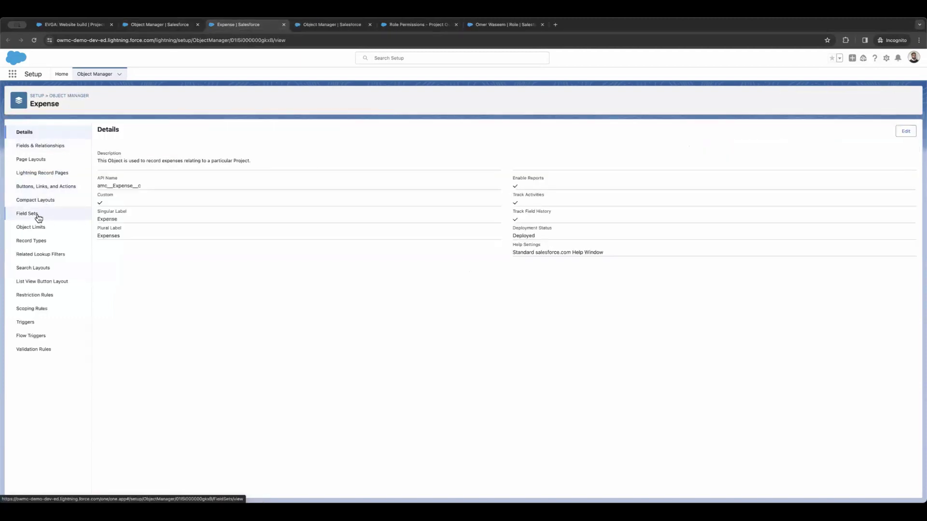
left_click(38, 218)
left_click(332, 24)
left_click(27, 213)
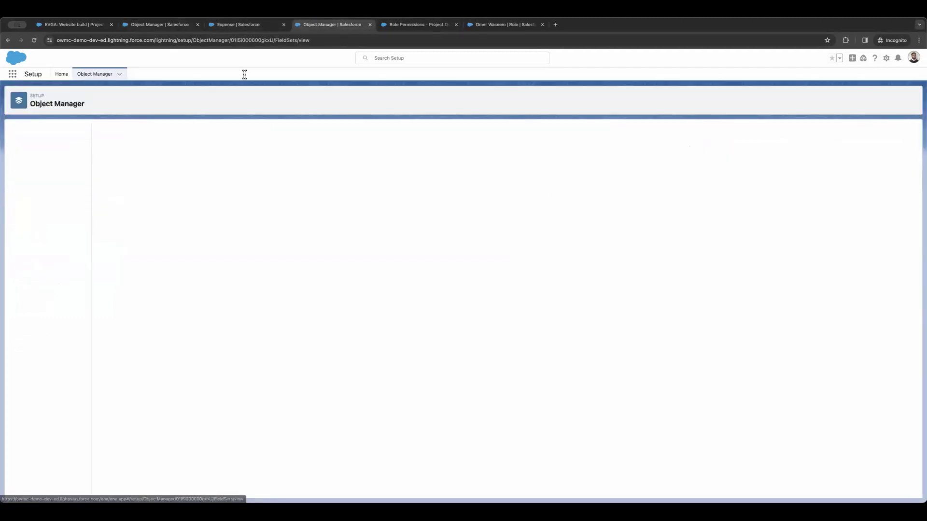
left_click(250, 23)
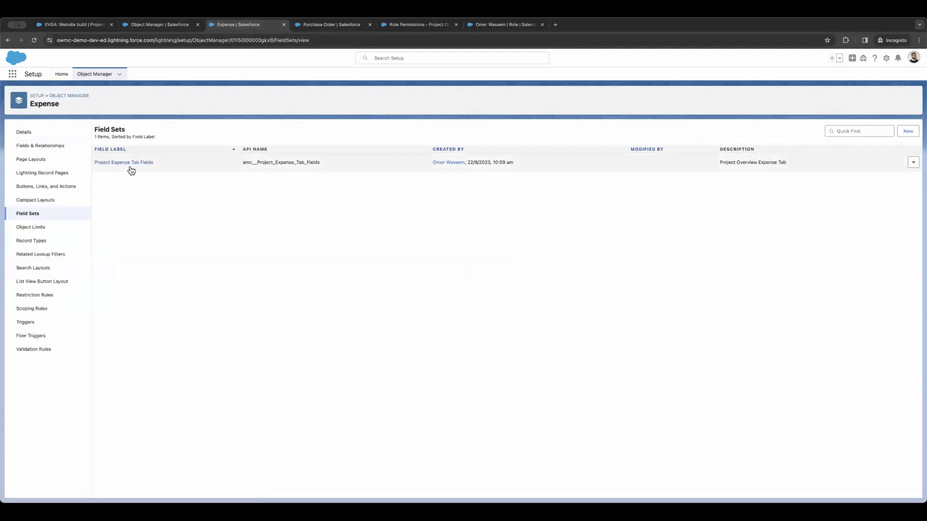
left_click(314, 27)
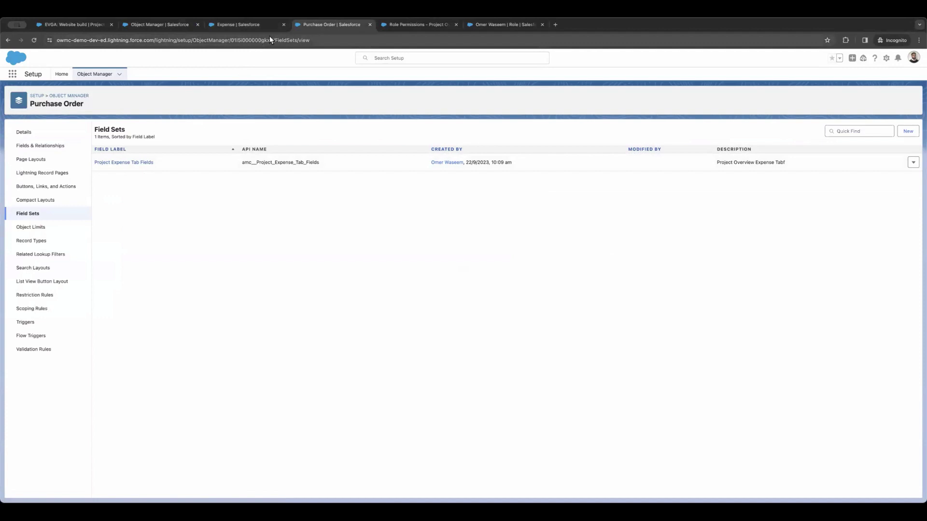
Step: Return to the EVGA: Website build project and review its Risk Log and Issue Log pages
left_click(152, 24)
left_click(98, 25)
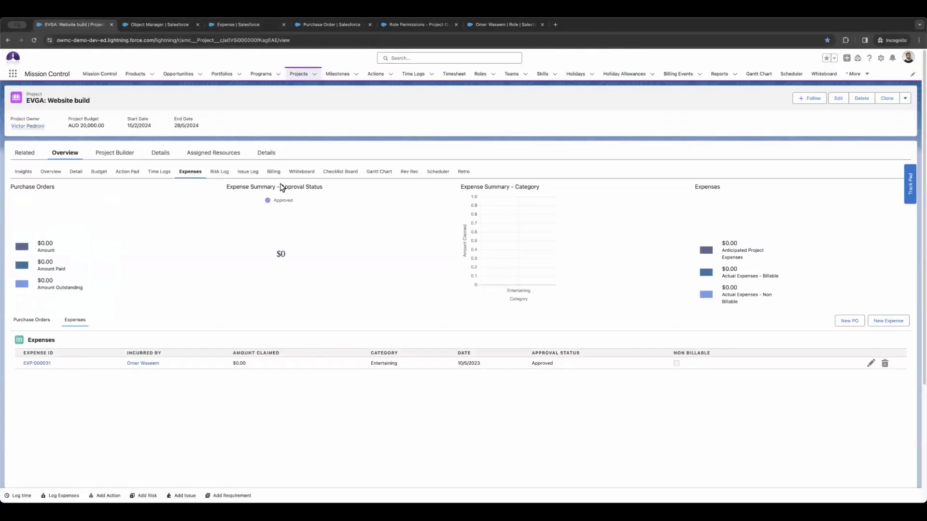
left_click(219, 175)
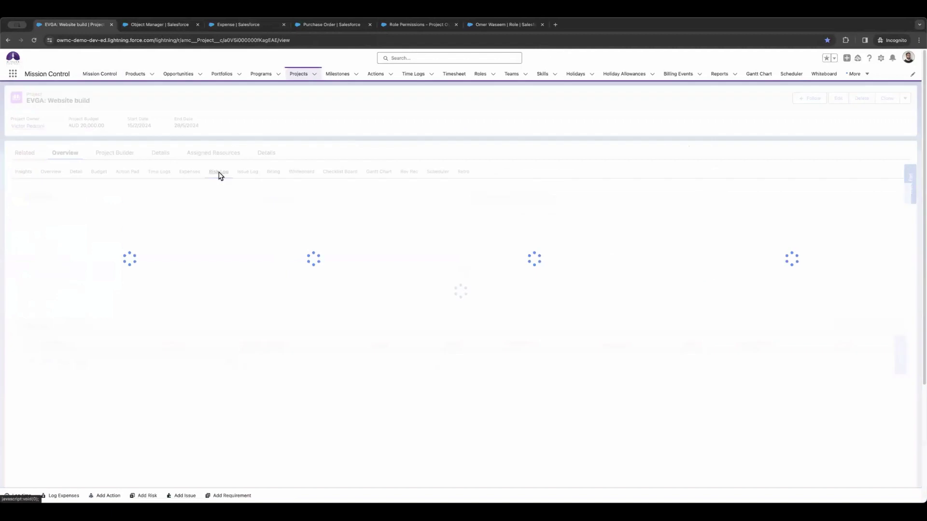
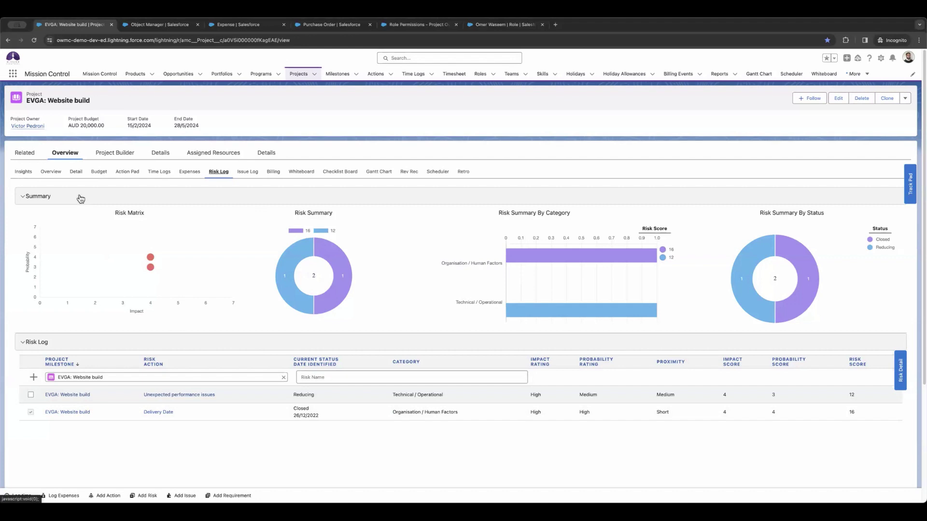
left_click(246, 172)
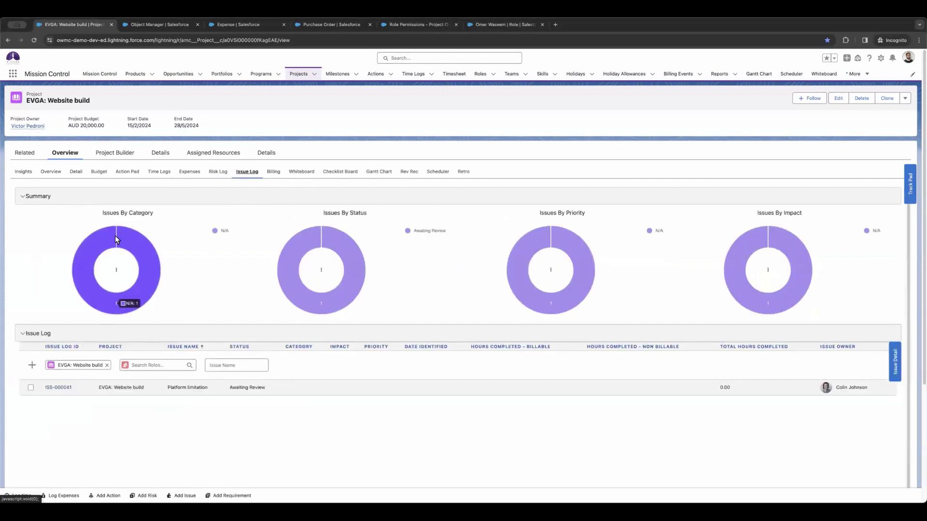
Step: Collapse the Summary section of the Issue Log page and expand it again
left_click(133, 195)
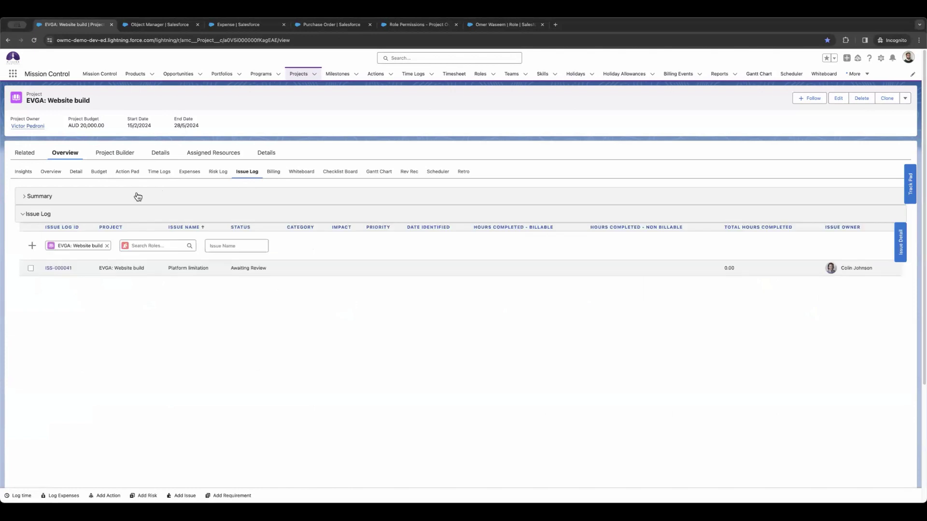
left_click(136, 197)
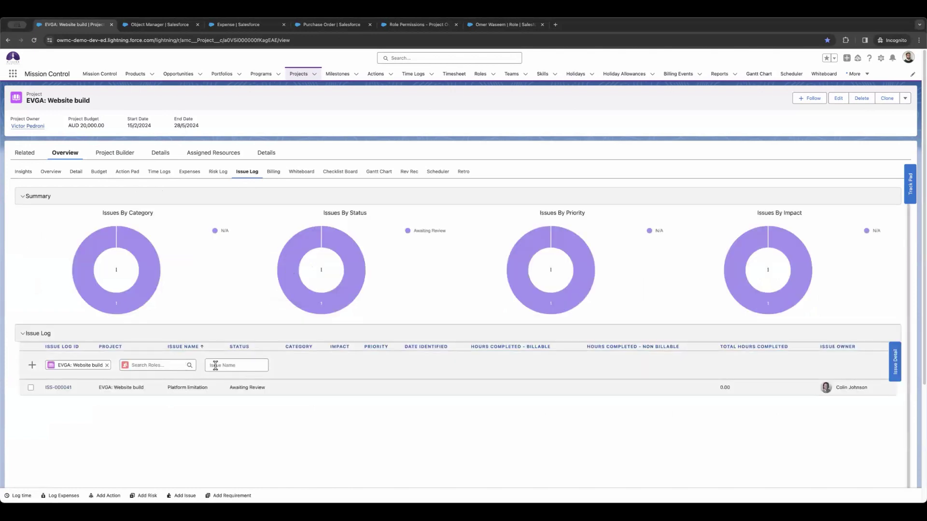
Step: Open the project's Billing page, review its summary charts and look over the New Billing Event form without saving
left_click(273, 175)
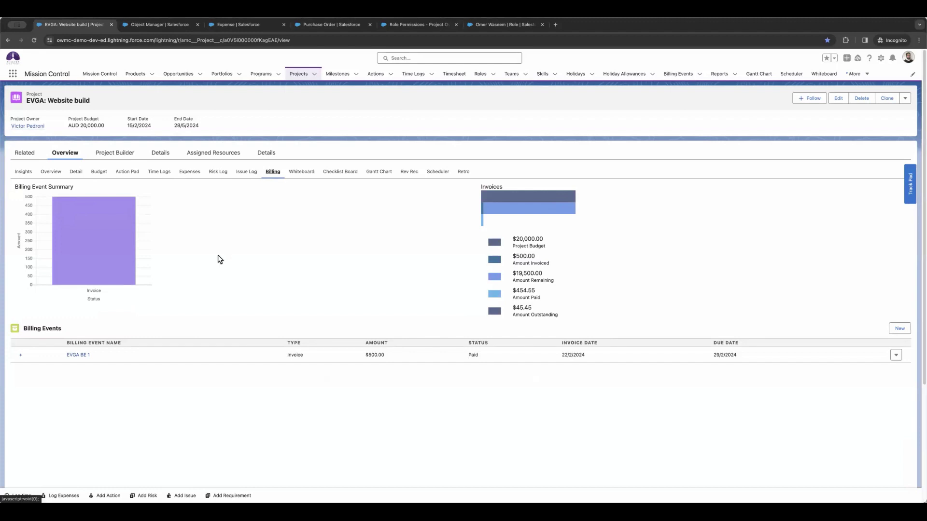
mouse_move(81, 211)
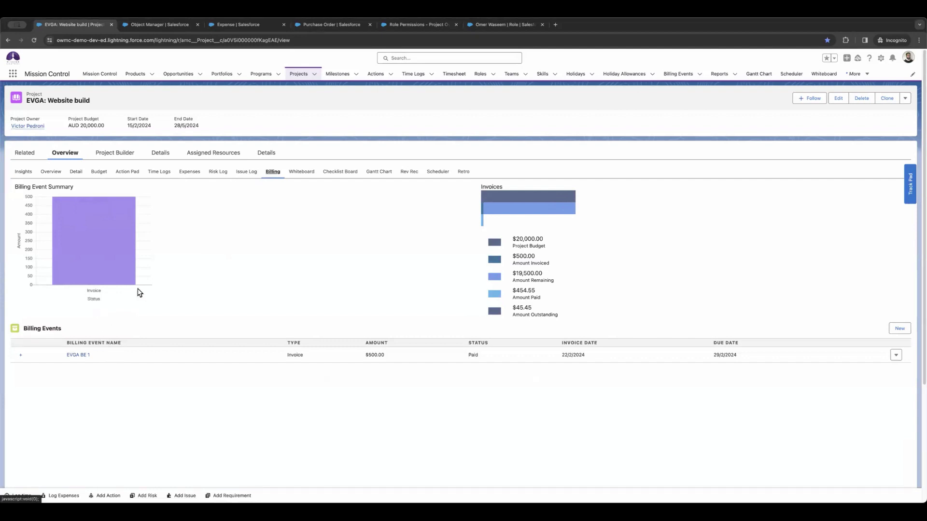
mouse_move(128, 286)
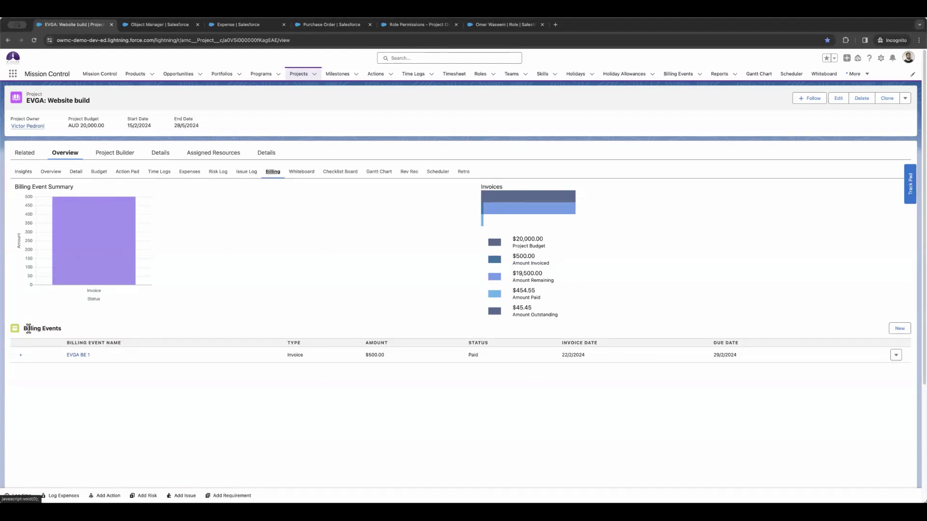
left_click(900, 329)
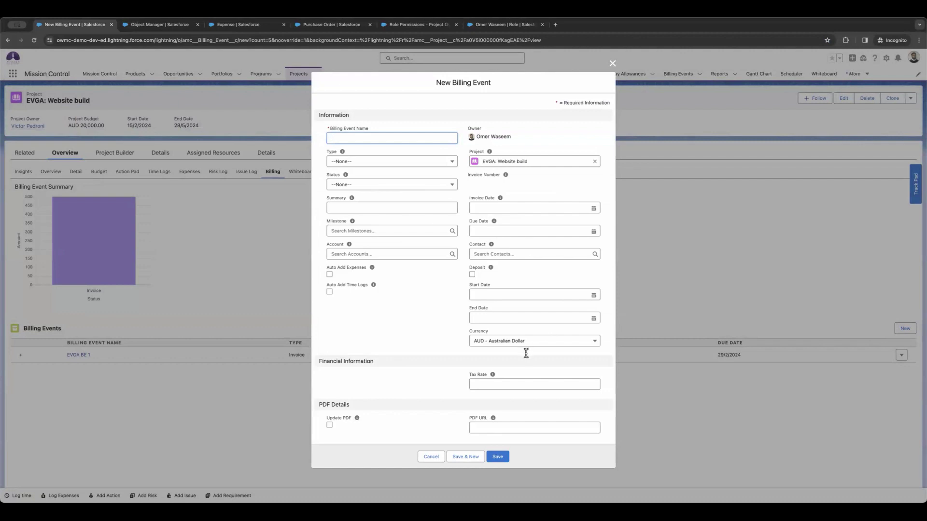
left_click(432, 457)
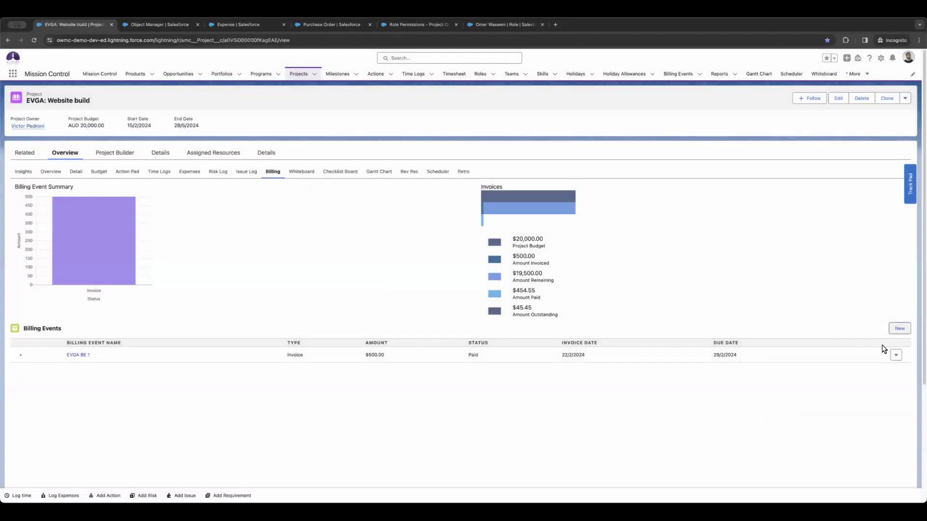
Step: Expand the EVGA BE 1 billing event, review the actions for it and its item and payment, and collapse it again
left_click(20, 358)
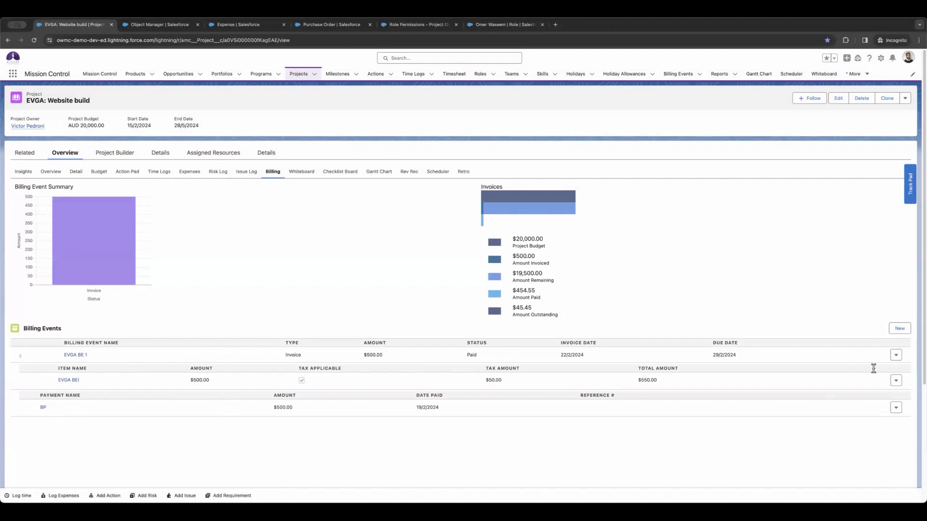
left_click(897, 356)
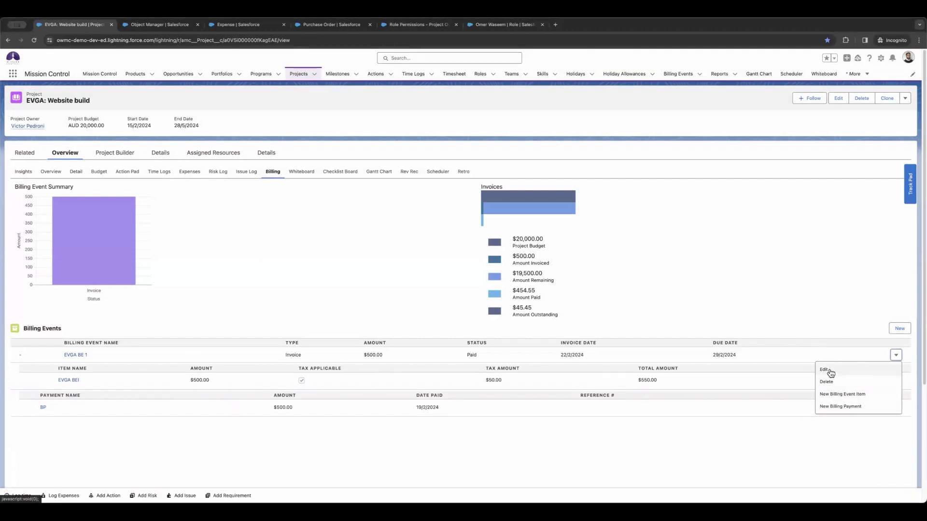
left_click(814, 333)
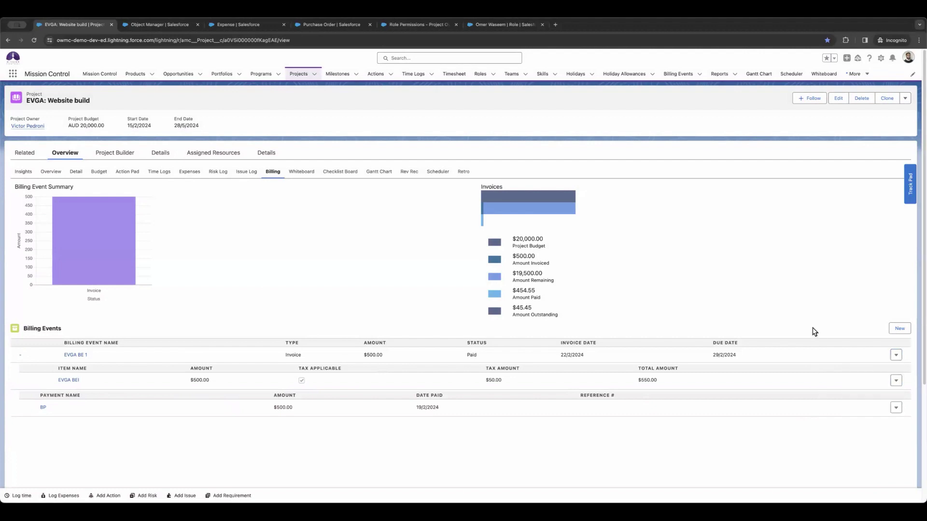
left_click(896, 381)
left_click(895, 408)
left_click(793, 286)
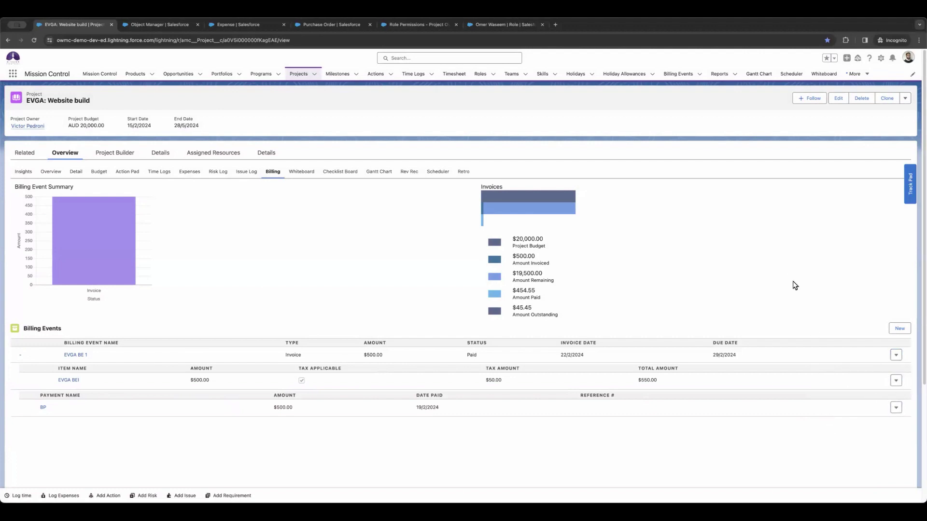
left_click(21, 356)
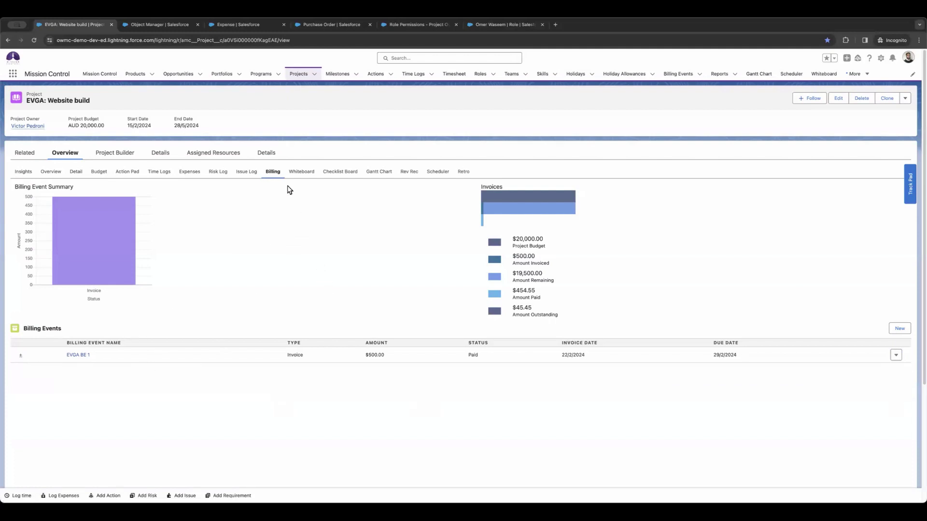
Step: Open the project's Whiteboard page and expand all of its action cards
left_click(299, 177)
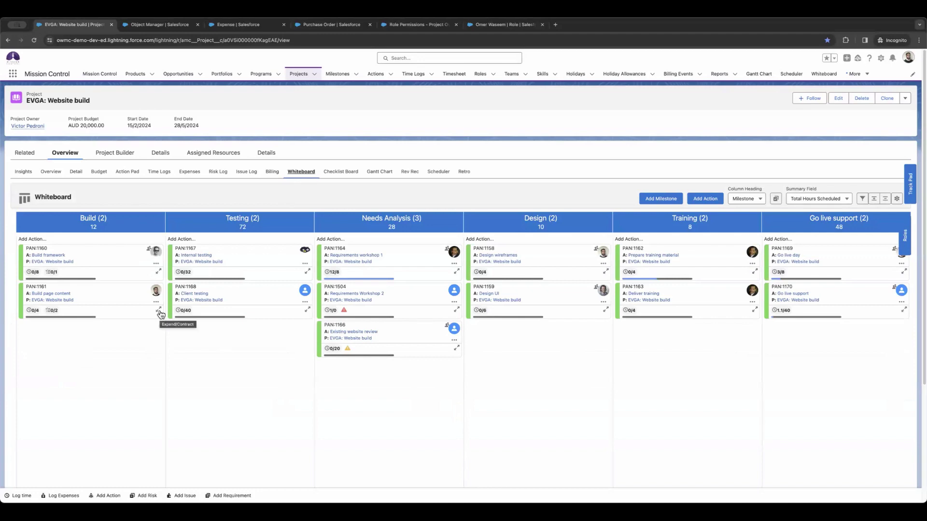
left_click(159, 311)
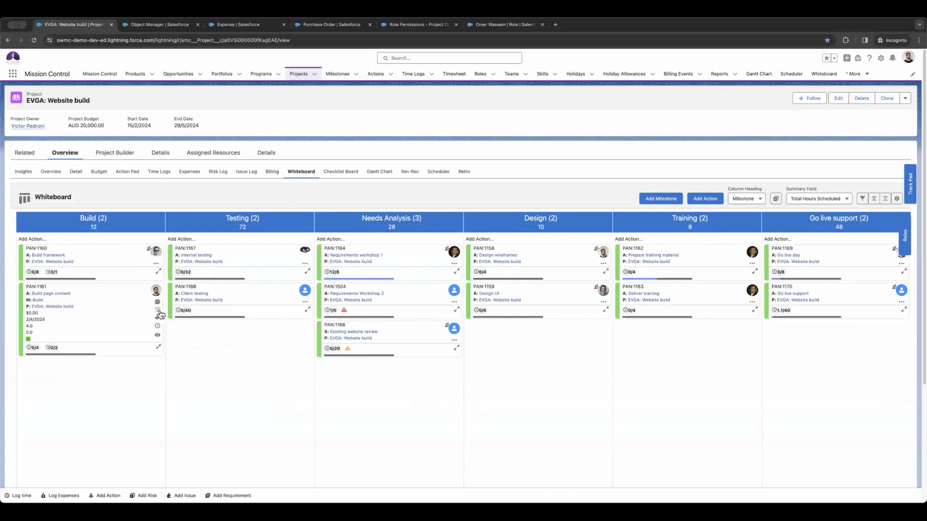
left_click(877, 199)
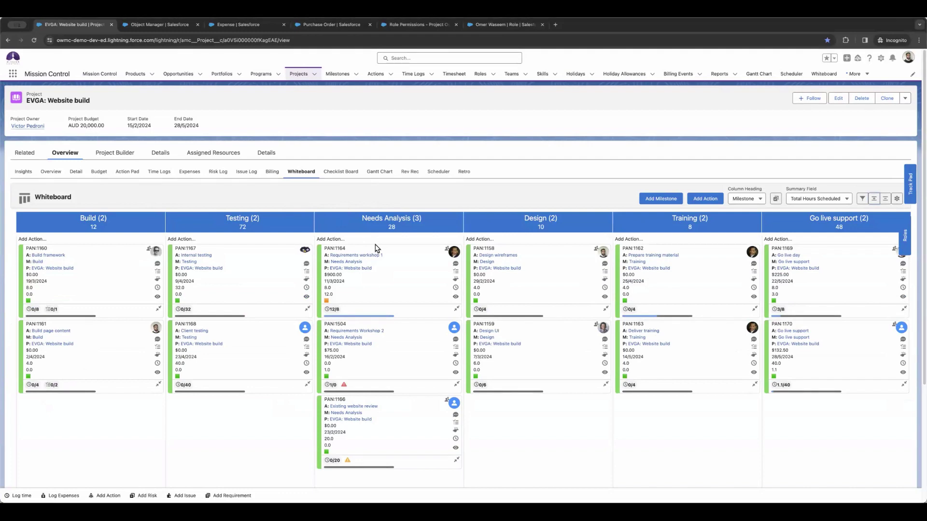
Step: Set the Whiteboard column heading to Status and move the Go live day action from In Progress to On Hold
left_click(746, 203)
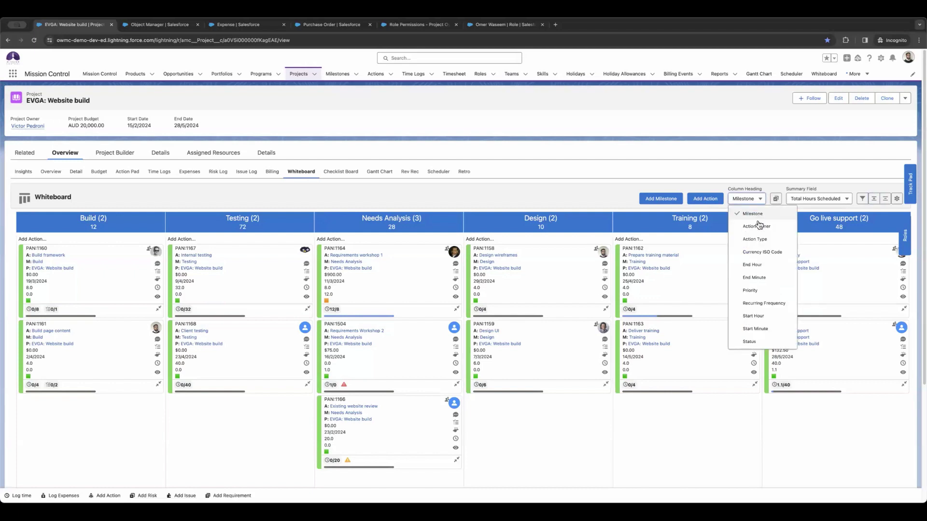
scroll(758, 309, "down", 1)
left_click(754, 314)
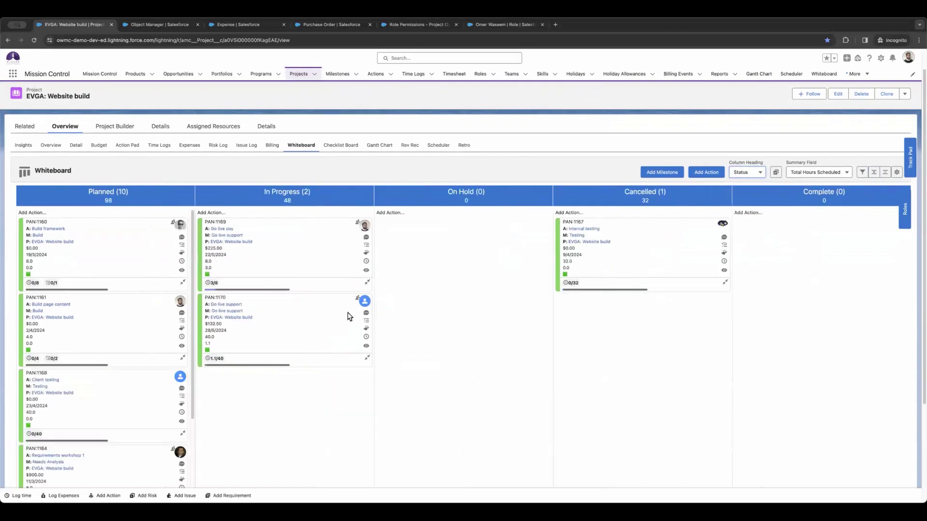
left_click_drag(288, 252, 468, 269)
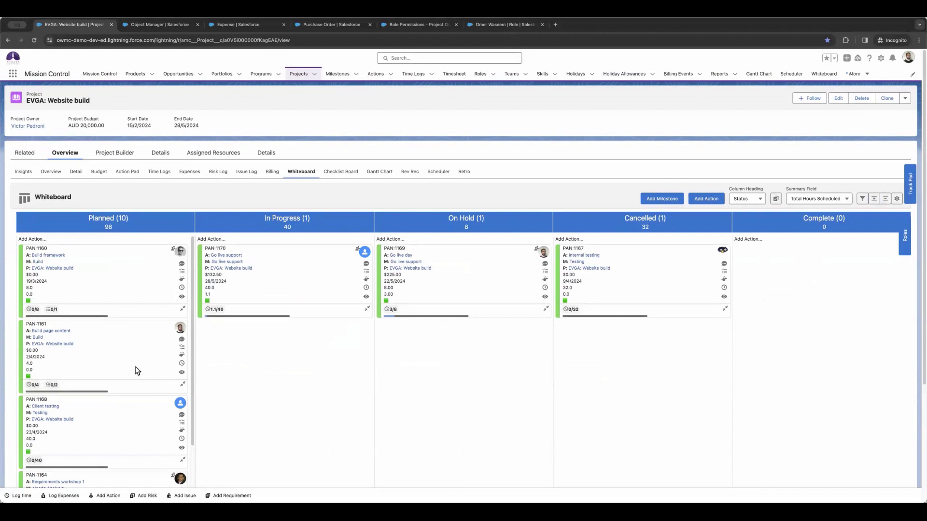
Step: Look through the Whiteboard's Planned column and view the Action Summary of the Build framework action before closing it
scroll(137, 370, "down", 3)
scroll(136, 370, "up", 3)
left_click(181, 297)
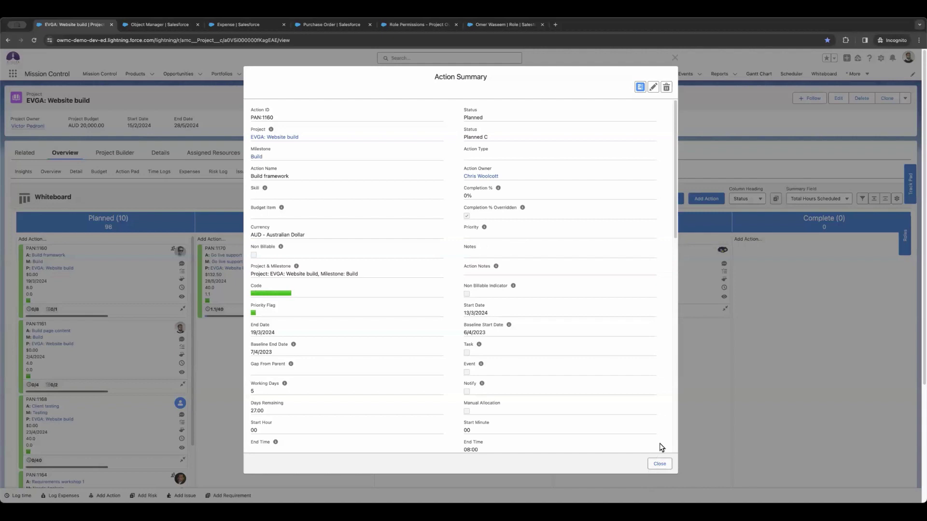
left_click(660, 467)
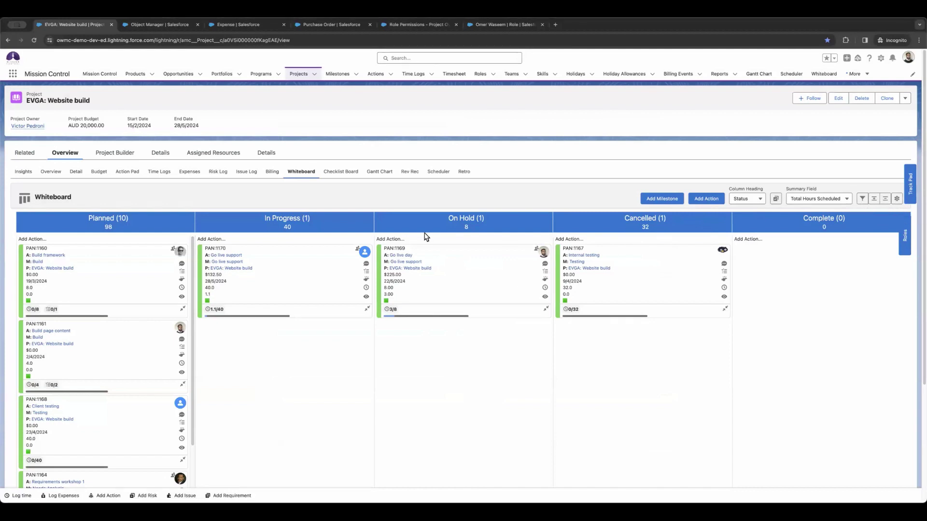
Step: Open the Checklist Board page, expand the two Planned checklist cards and collapse the Build contact us page card
left_click(336, 174)
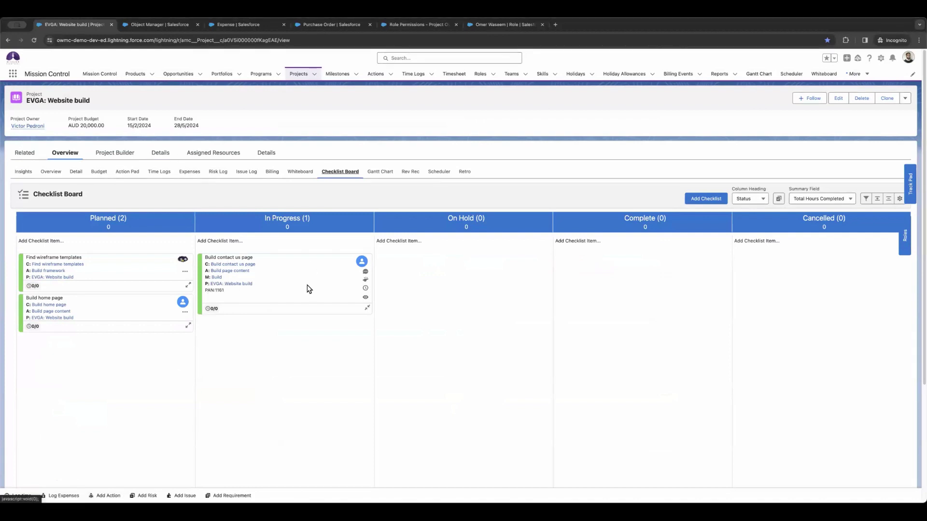
left_click(187, 325)
left_click(188, 288)
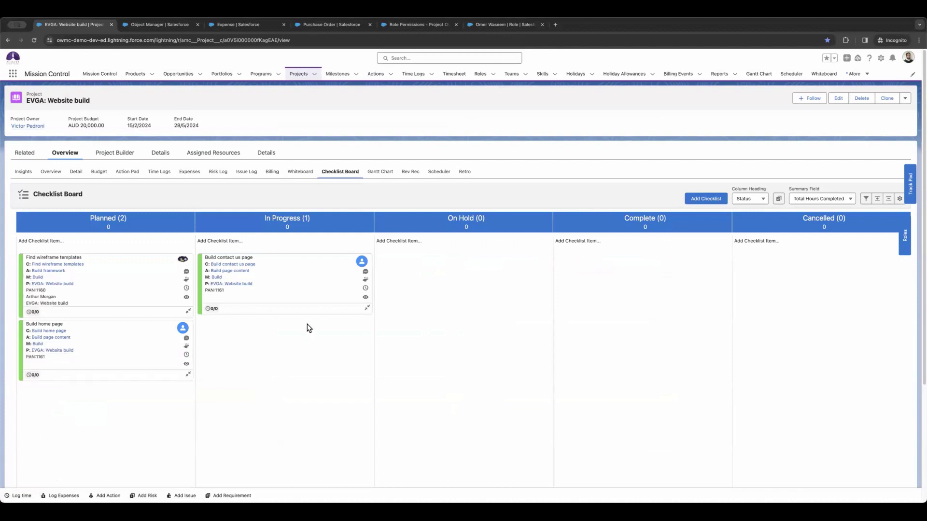
left_click(367, 308)
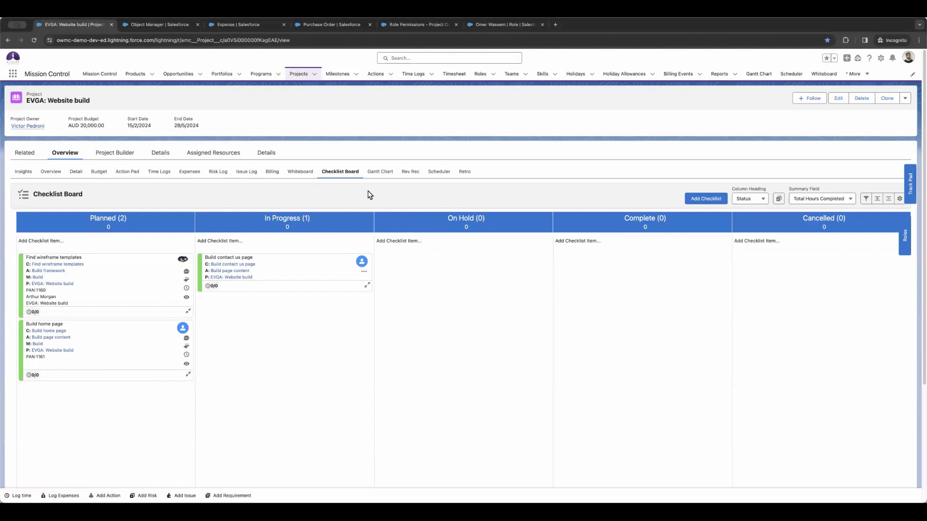
Step: Open the project's Gantt Chart page and examine its timeline from the Discovery phase through to Delivery
left_click(382, 174)
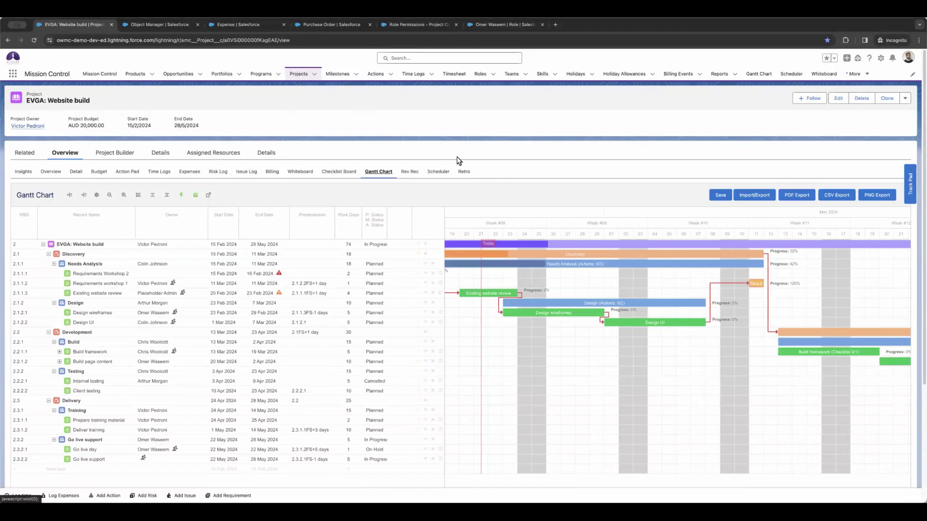
scroll(469, 303, "left", 5)
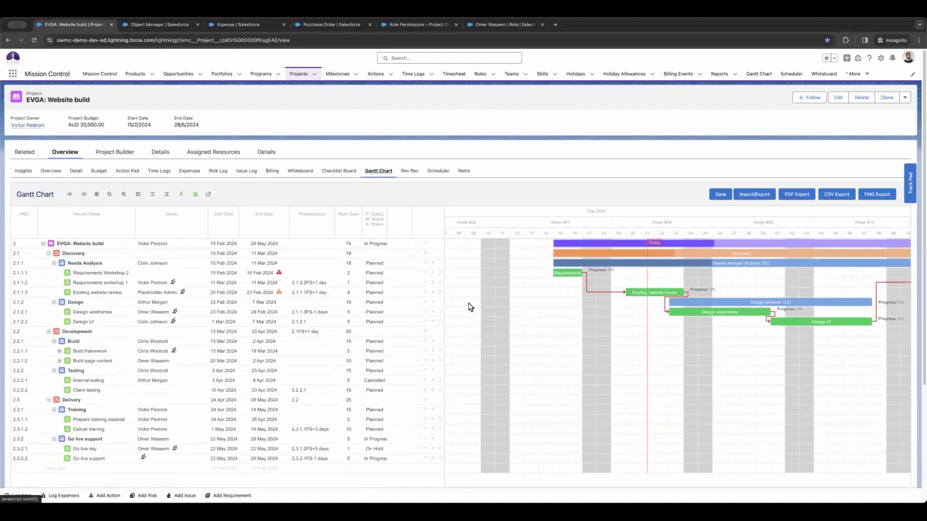
scroll(469, 303, "right", 15)
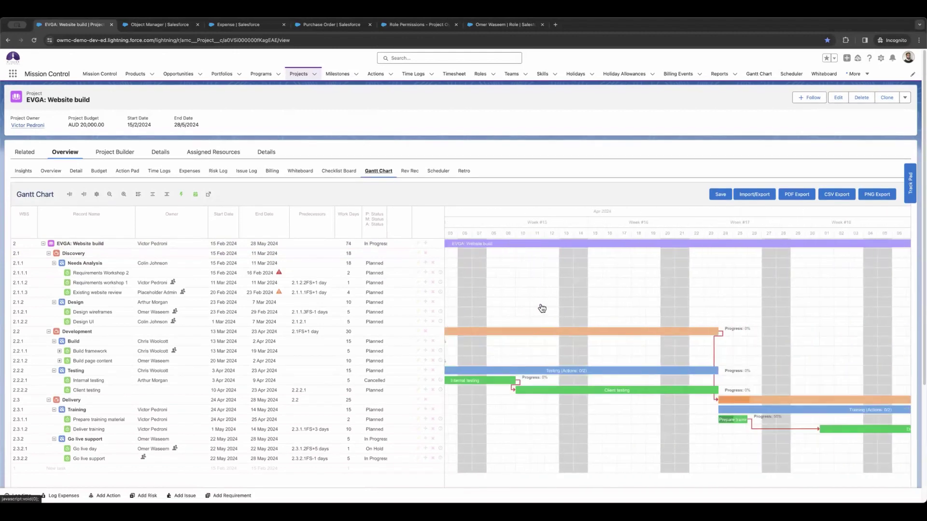
scroll(541, 308, "left", 5)
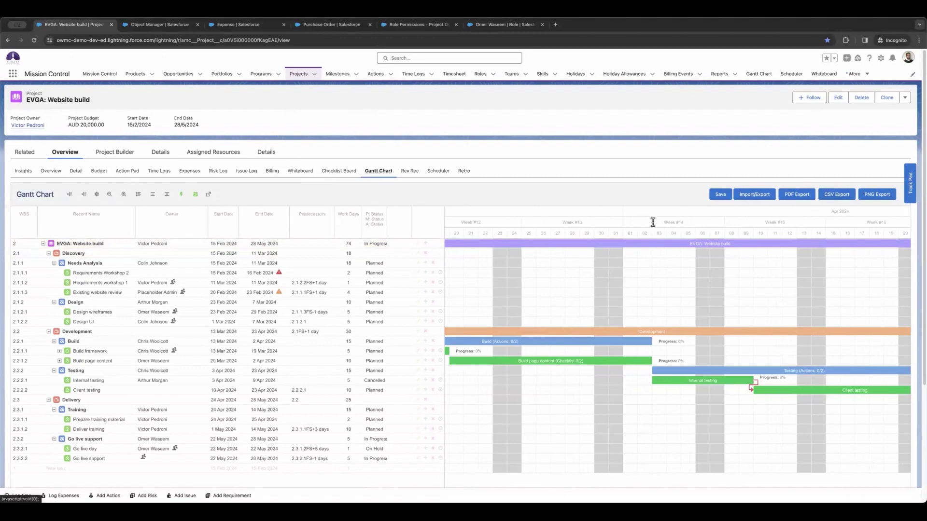
Step: Open the Rev Rec page and review its charts, Details table, date range picker and Weekly or Monthly view options
left_click(407, 177)
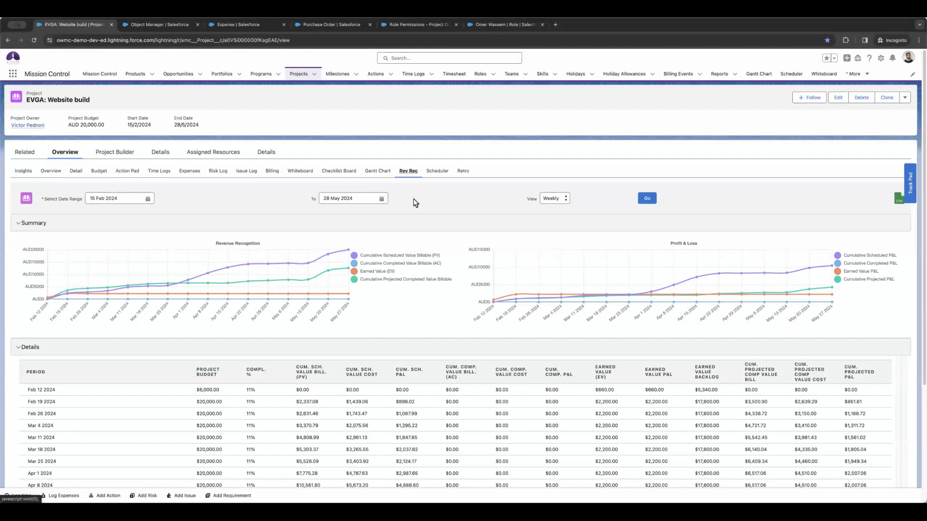
scroll(414, 304, "down", 4)
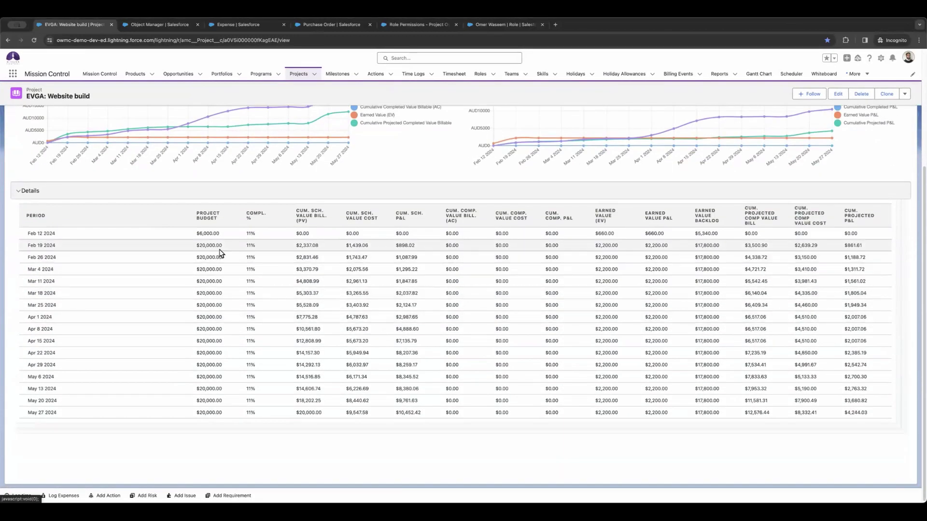
scroll(443, 311, "up", 4)
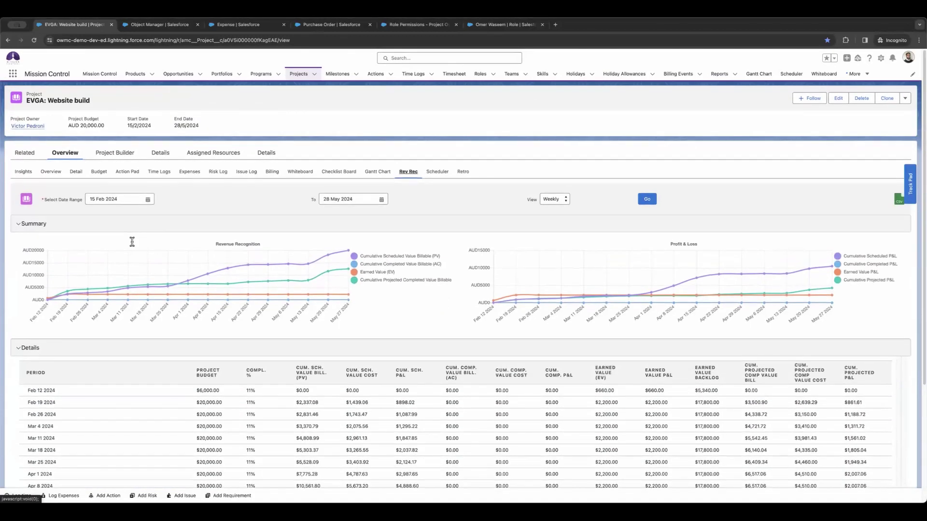
left_click(115, 200)
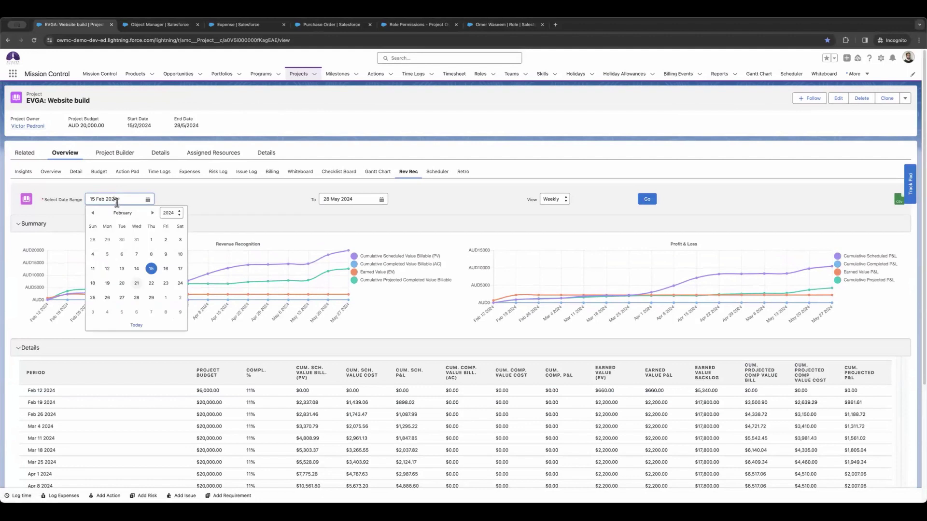
left_click(555, 201)
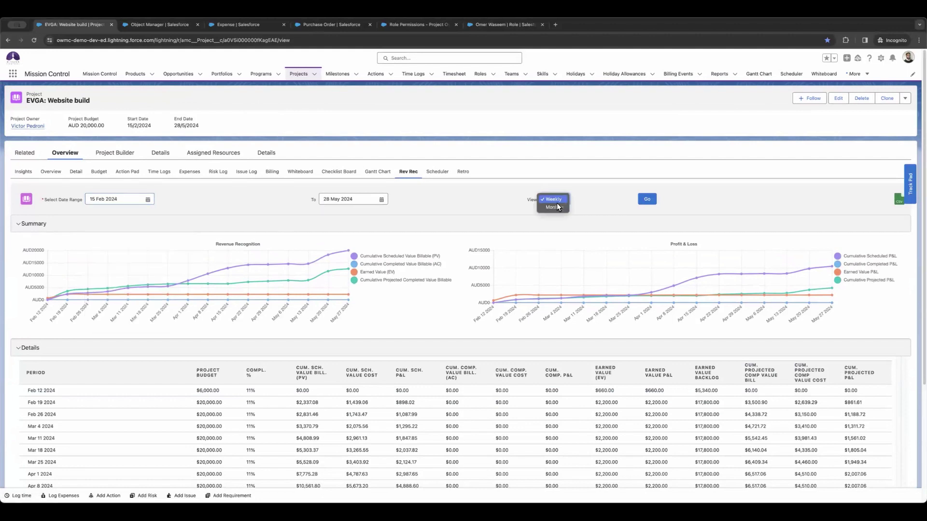
left_click(563, 209)
left_click(558, 200)
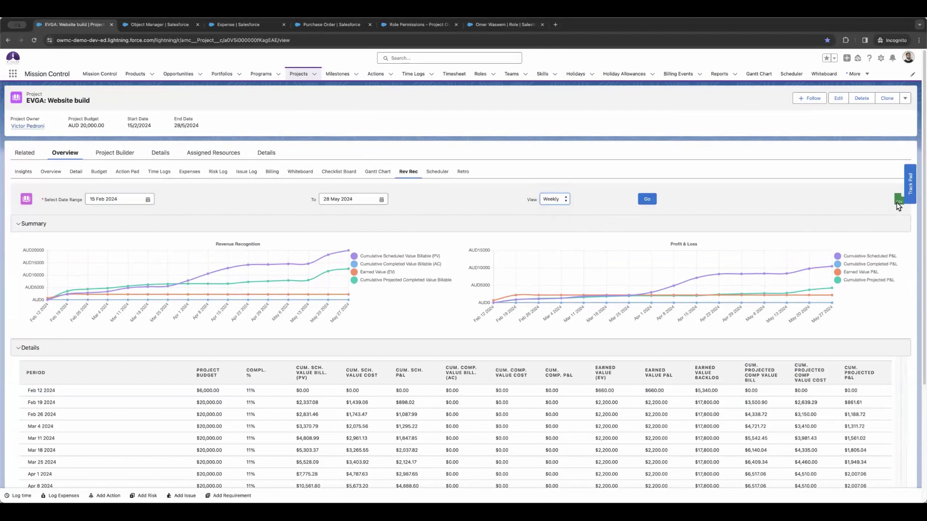
Step: Open the project's Scheduler page and look through the list of roles on its timeline
left_click(440, 173)
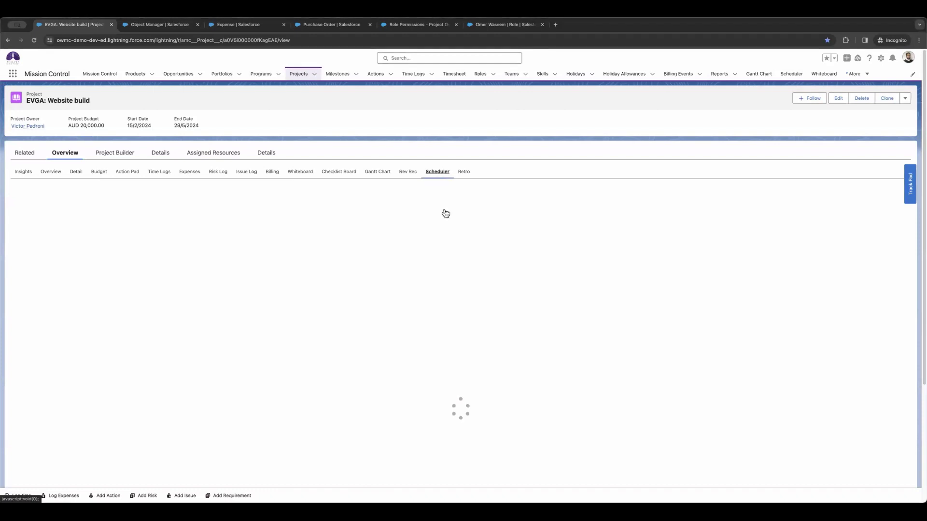
scroll(446, 234, "down", 1)
scroll(445, 233, "down", 2)
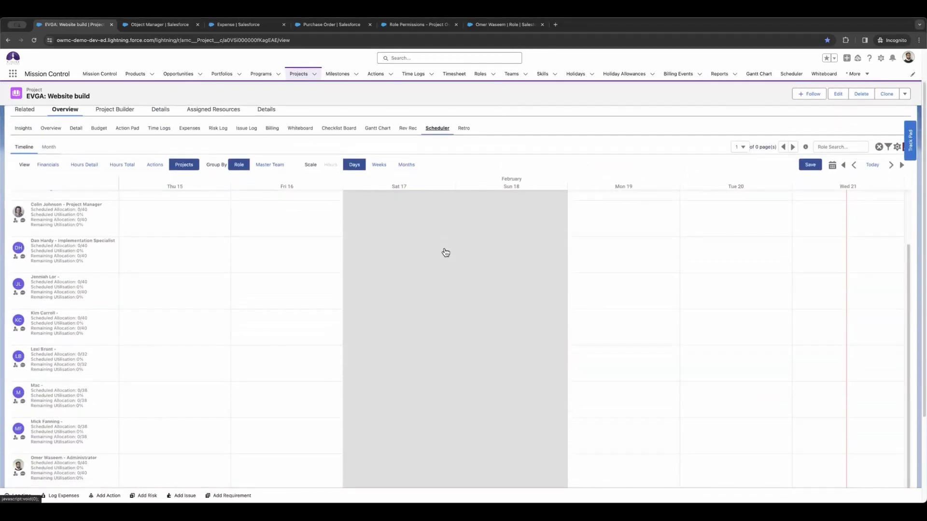
Step: Switch the Scheduler timeline to the Actions view and look through the roles' scheduled allocations
scroll(446, 253, "down", 5)
scroll(446, 253, "up", 8)
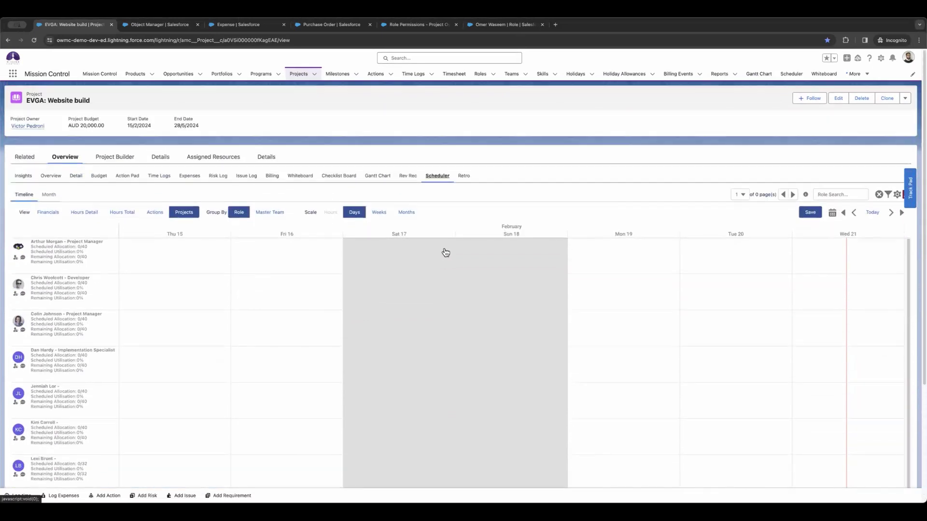
left_click(150, 210)
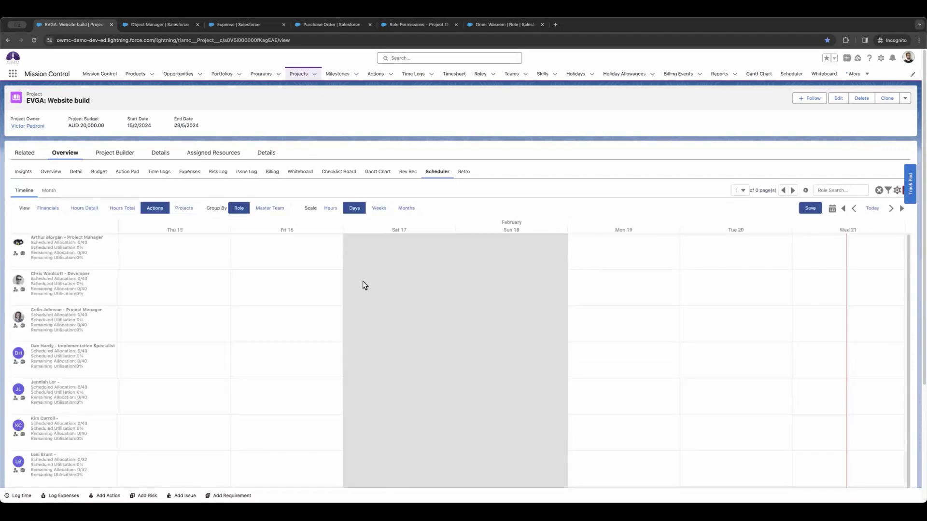
scroll(706, 291, "down", 5)
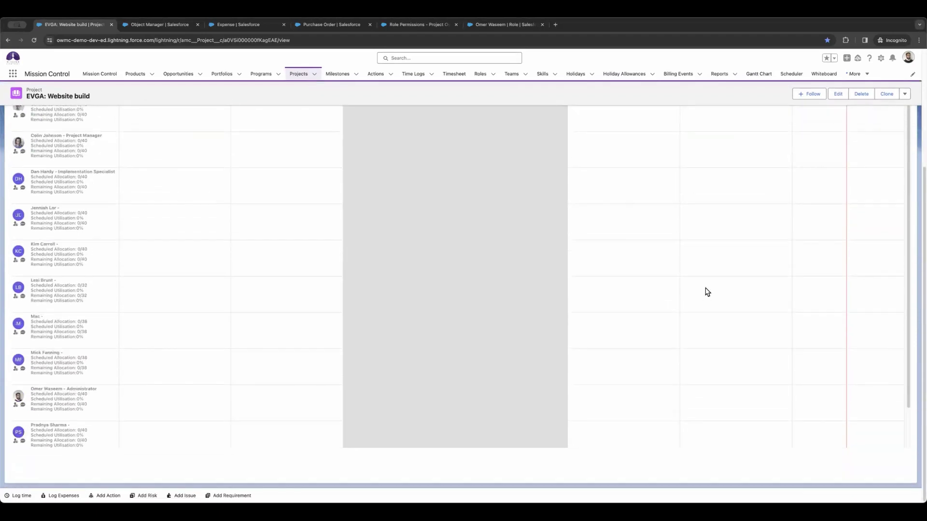
scroll(706, 292, "up", 5)
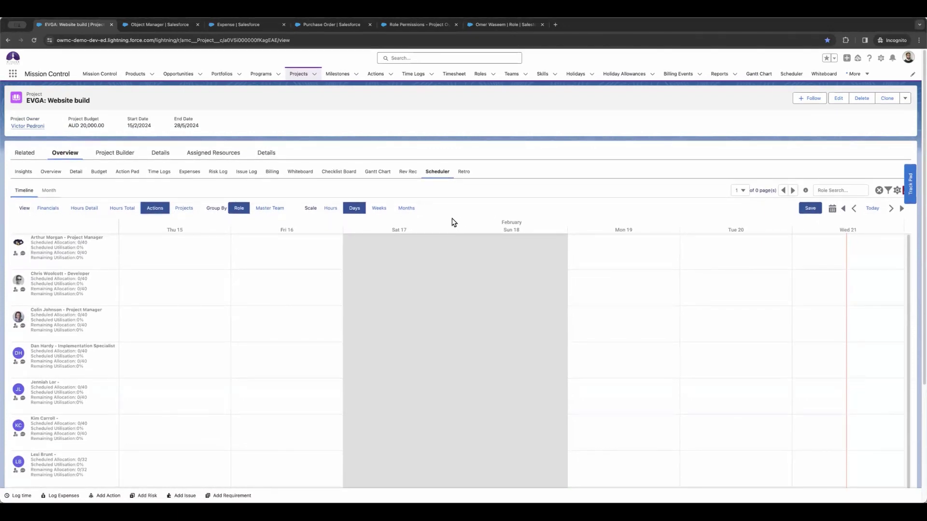
Step: On the project's Retro page, move the Priority card to Needs Improvement and view the Scoping card's learning summary
left_click(464, 179)
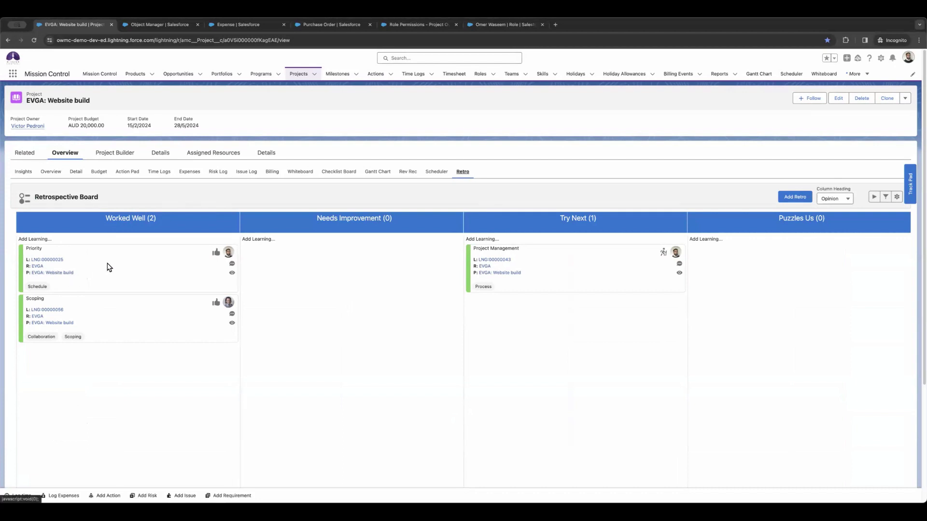
left_click_drag(93, 259, 236, 288)
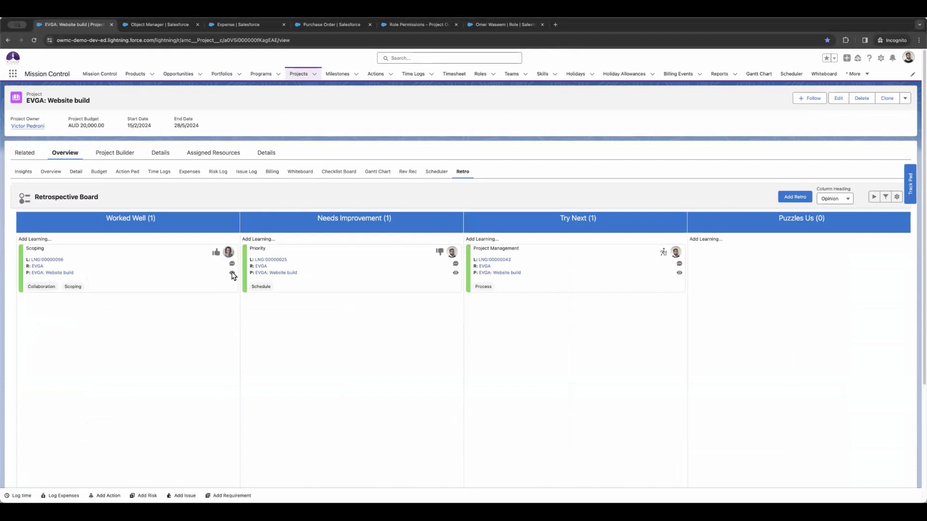
left_click(232, 273)
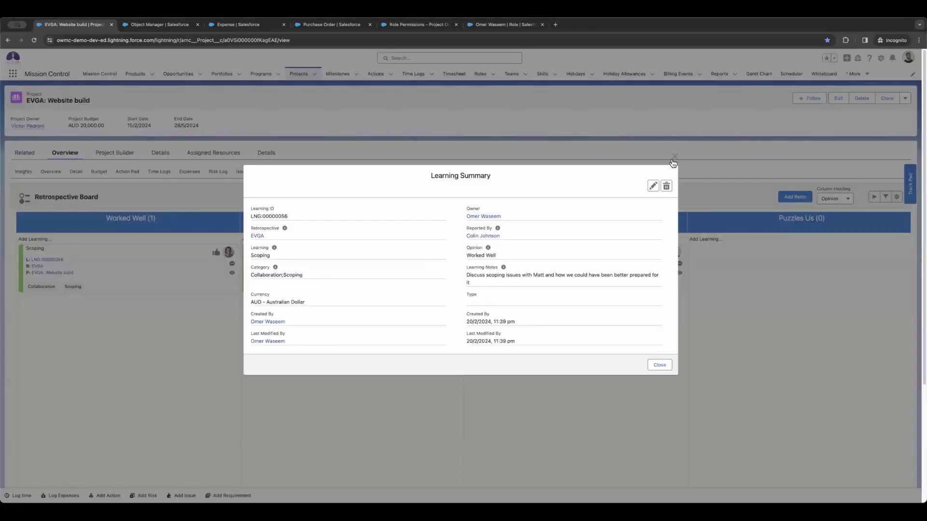
left_click(672, 161)
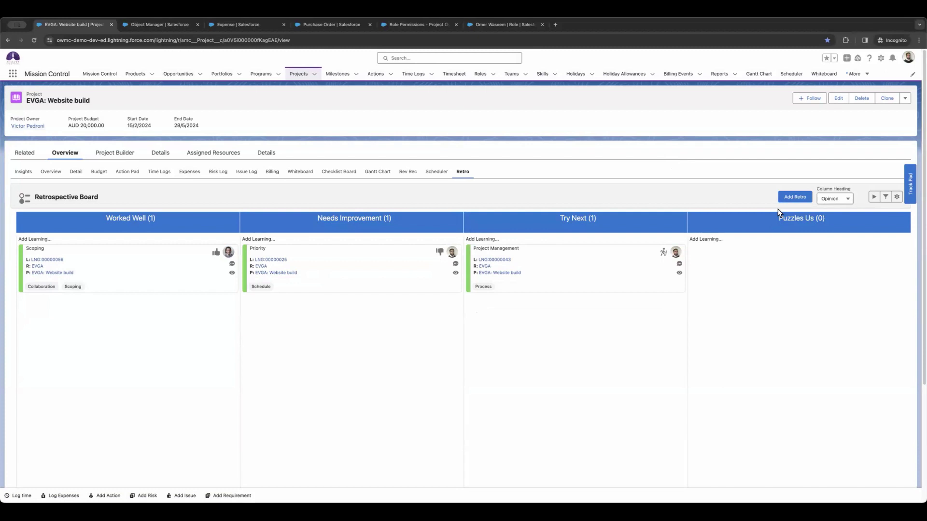
Step: View the Retrospective Board's columns grouped by Project and by Reported By, and return the column heading to Opinion
left_click(832, 199)
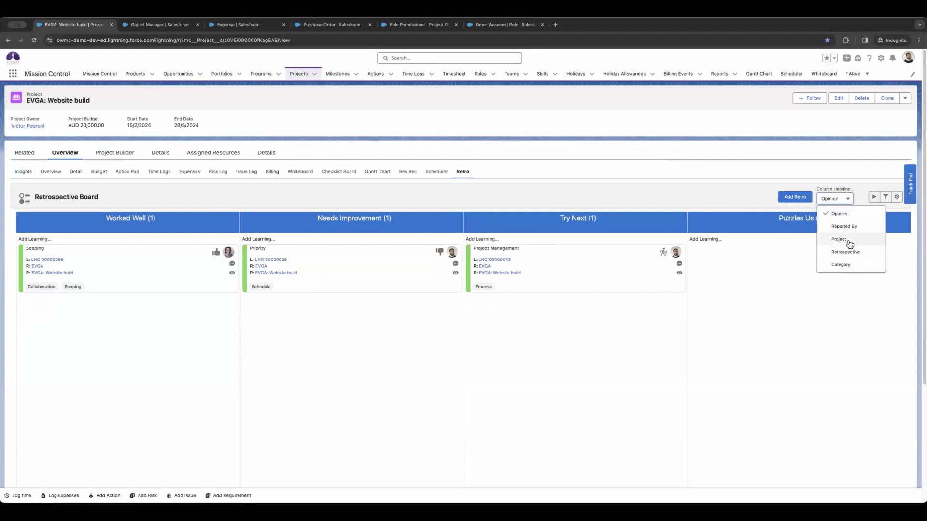
left_click(850, 245)
left_click(840, 201)
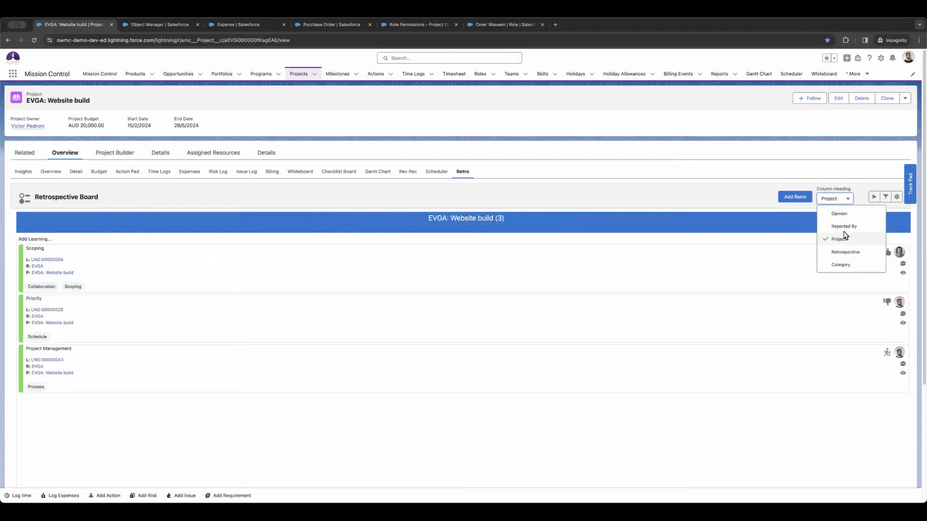
left_click(842, 227)
left_click(828, 201)
left_click(826, 209)
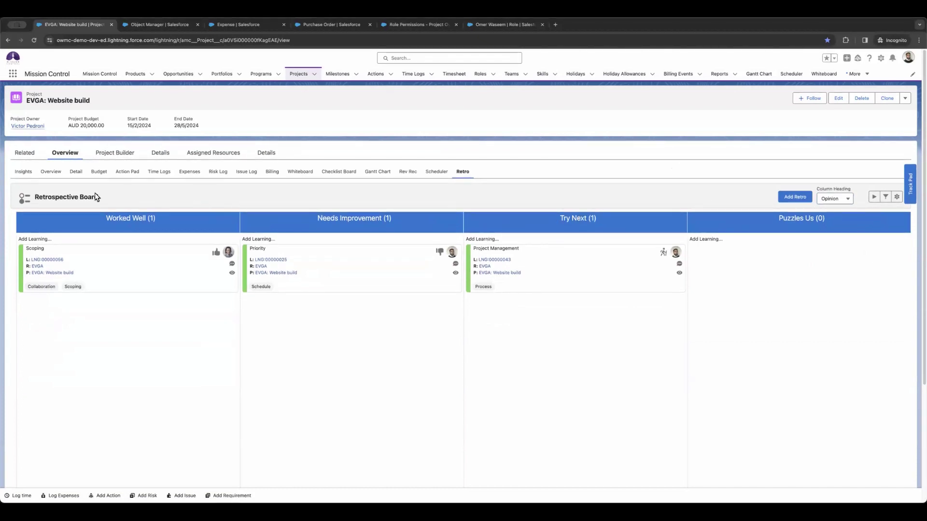
Step: Return to the project's Overview page and close the Expense and Purchase Order browser pages
left_click(46, 177)
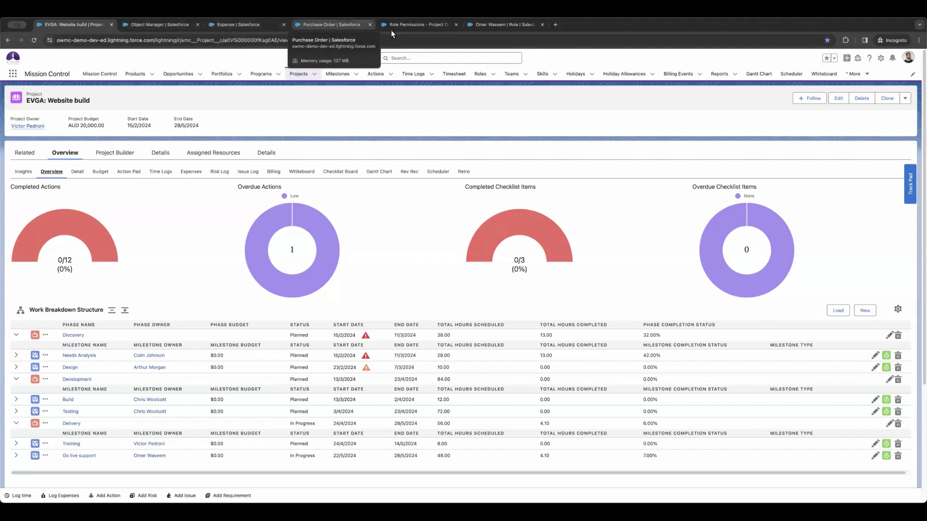
left_click(283, 24)
left_click(284, 24)
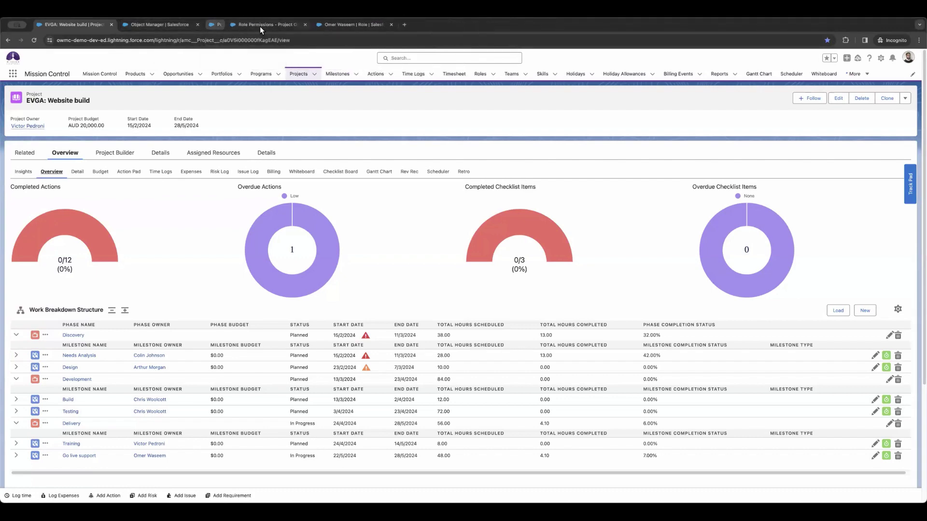
Step: Switch to the Role Permissions - Project Overview Page list and examine the available role list views and permission columns
left_click(257, 26)
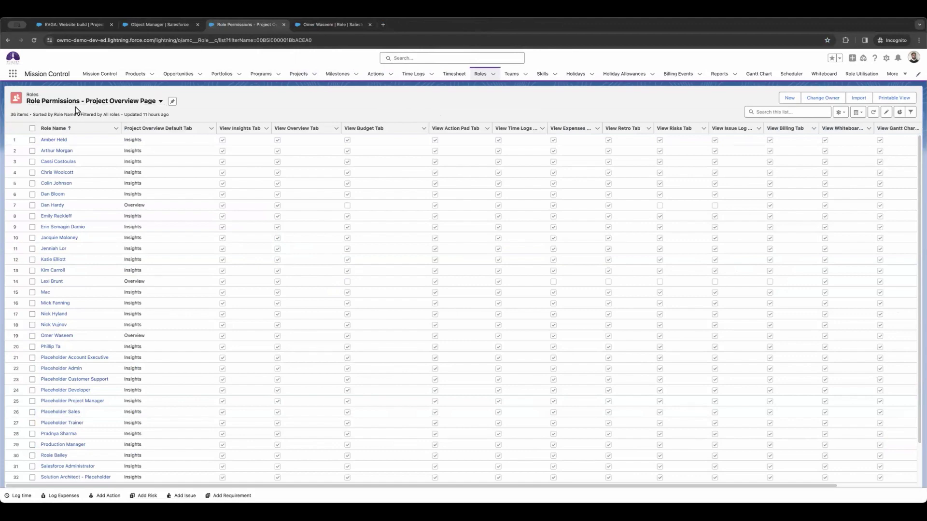
left_click(132, 107)
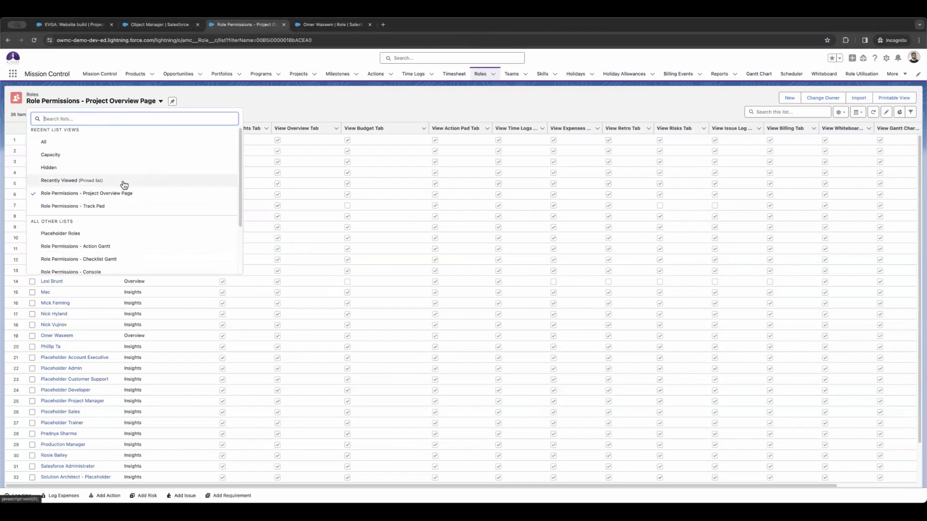
scroll(124, 183, "down", 3)
scroll(123, 184, "up", 3)
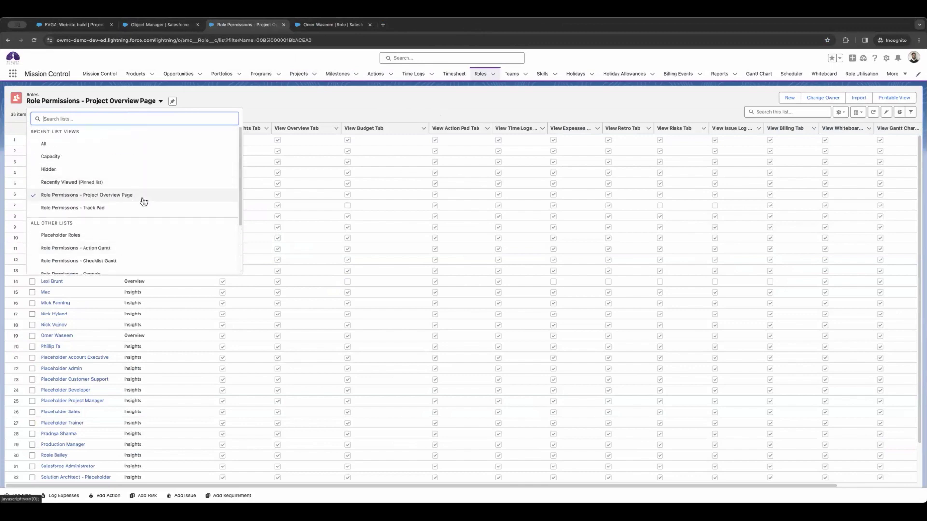
left_click(254, 117)
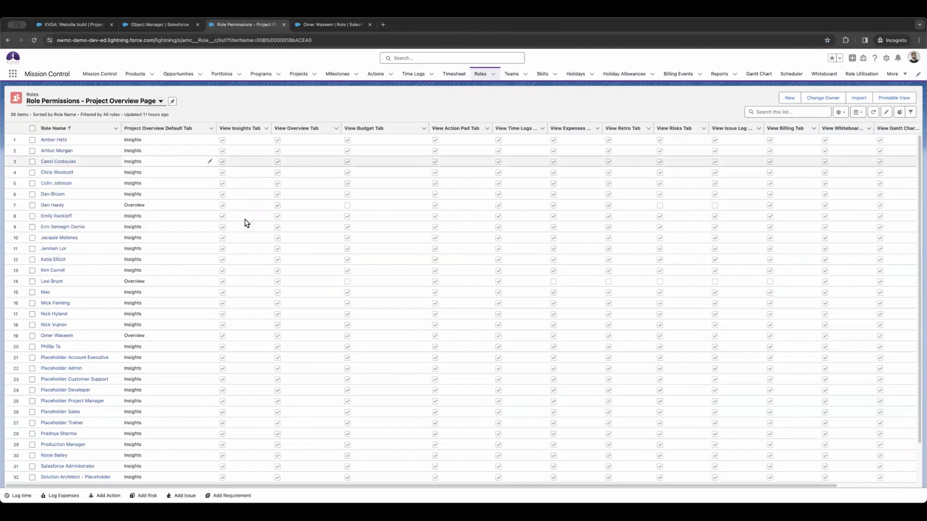
scroll(246, 223, "down", 1)
scroll(246, 223, "up", 1)
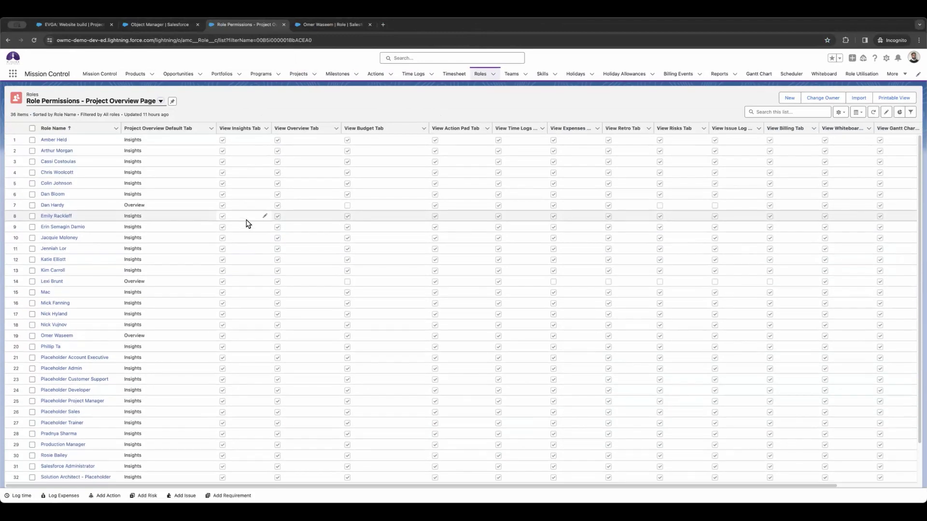
left_click(247, 220)
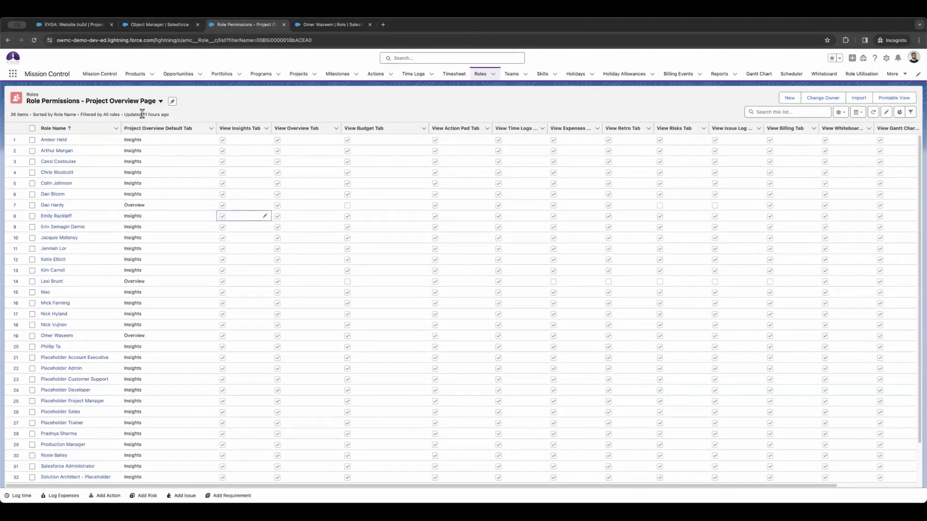
Step: Try turning off View Insights Tab for all 36 roles at once, discard the edit and clear the selection
left_click(33, 128)
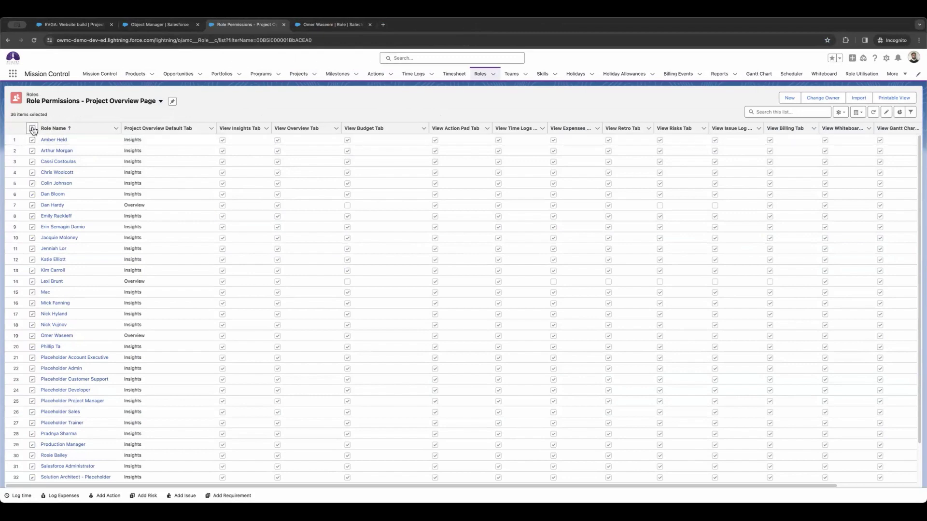
left_click(264, 141)
left_click(222, 142)
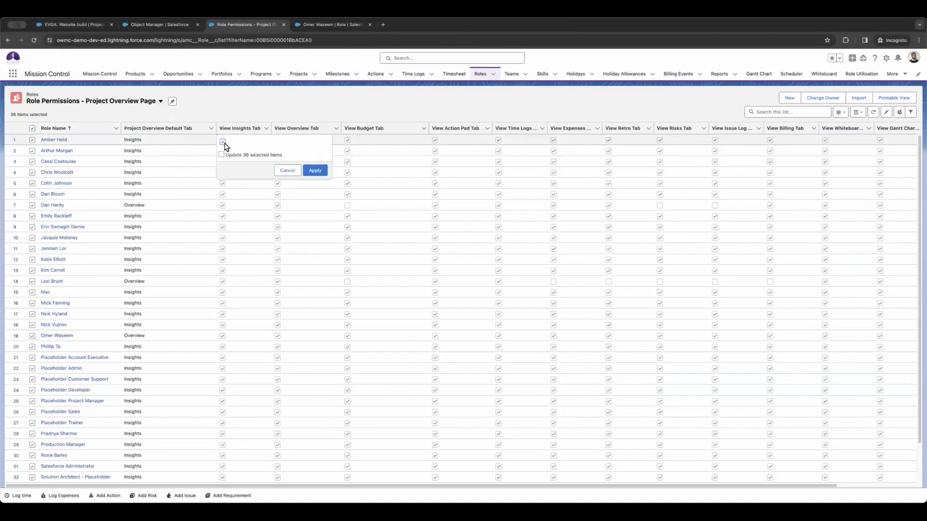
left_click(222, 154)
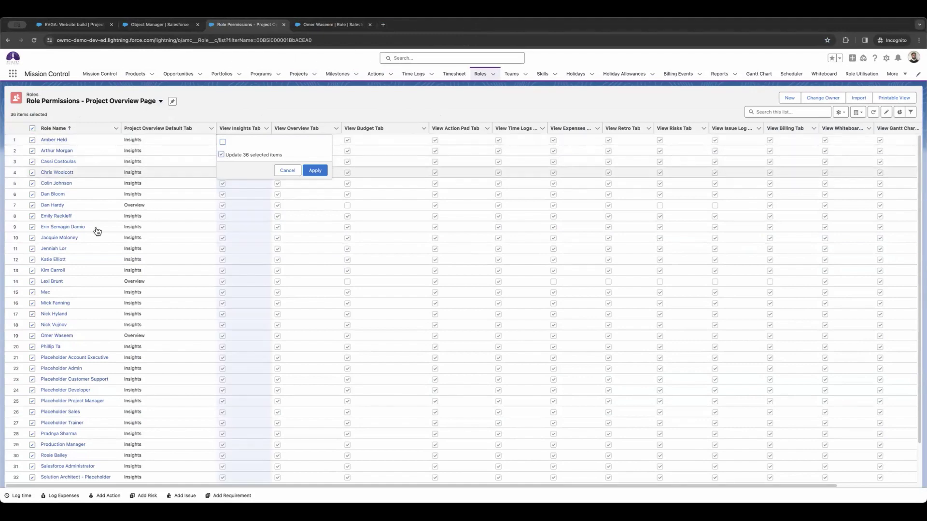
left_click(313, 170)
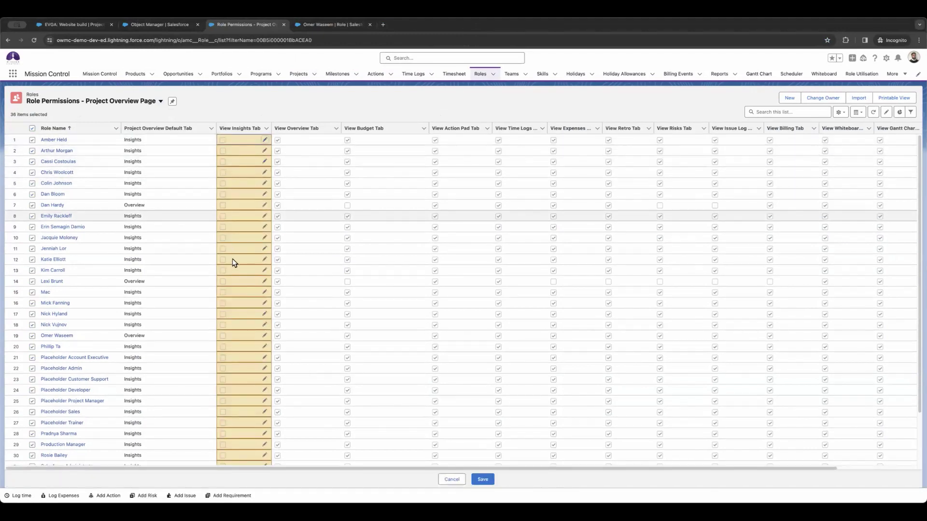
left_click(452, 482)
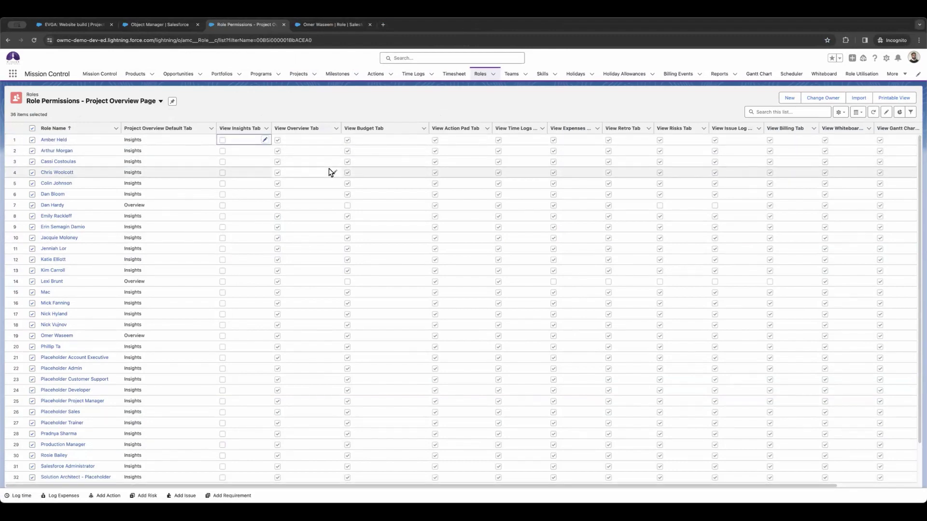
scroll(464, 179, "right", 4)
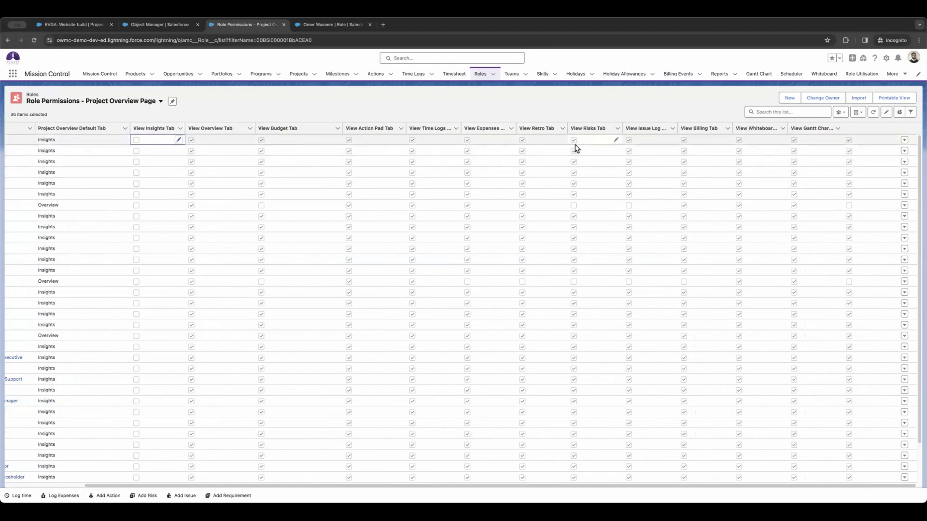
scroll(447, 165, "left", 4)
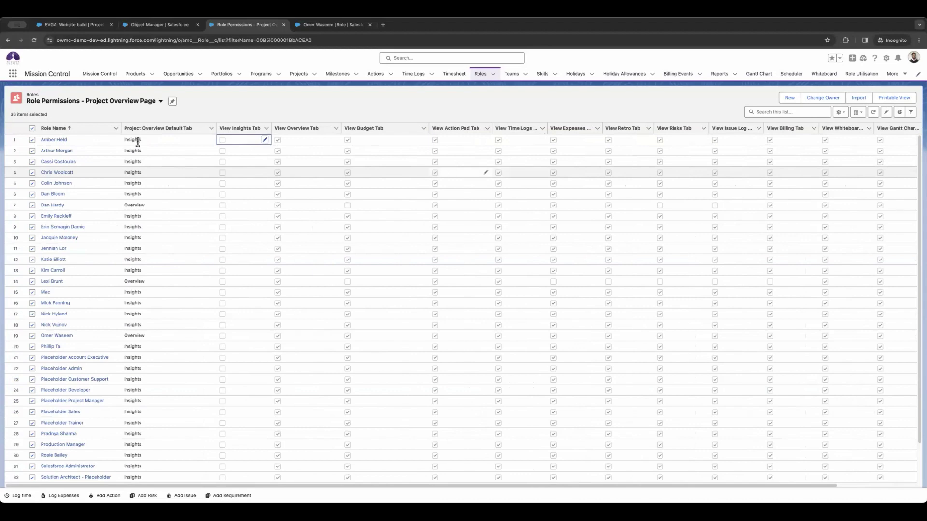
left_click(32, 128)
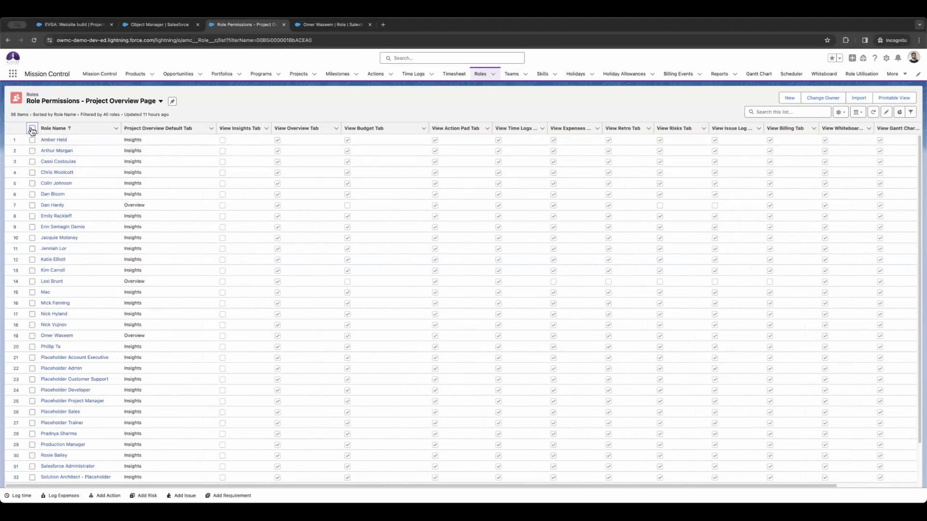
Step: Open the administrator's role record for editing and set its Project Overview Default Tab to Whiteboard
left_click(329, 25)
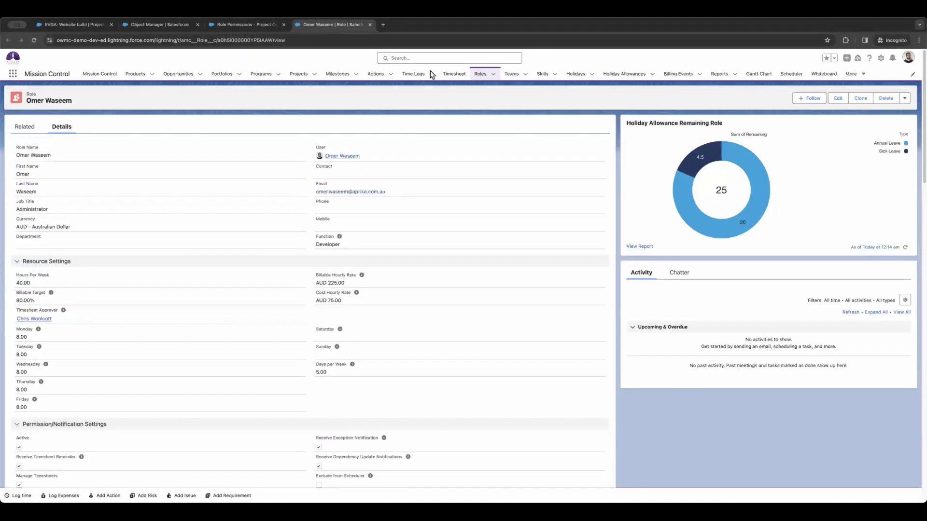
left_click(837, 100)
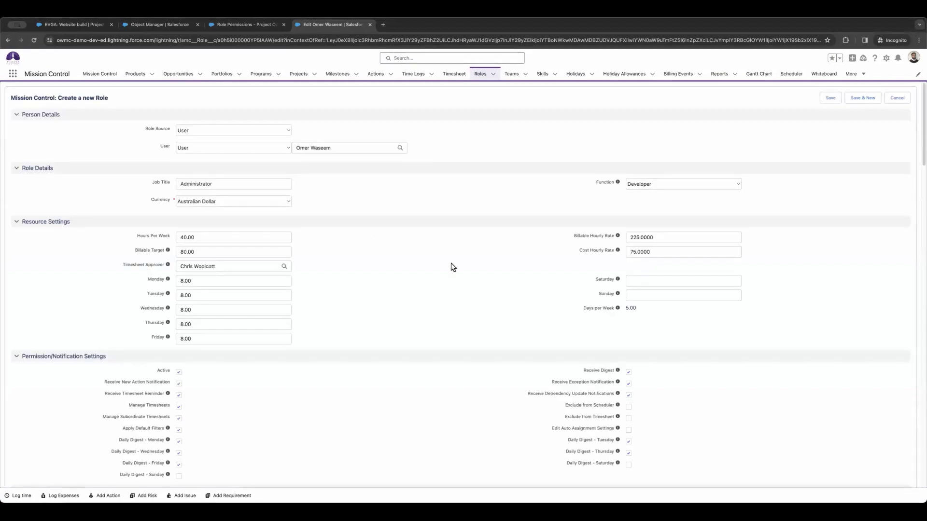
scroll(452, 267, "down", 5)
scroll(452, 267, "down", 5)
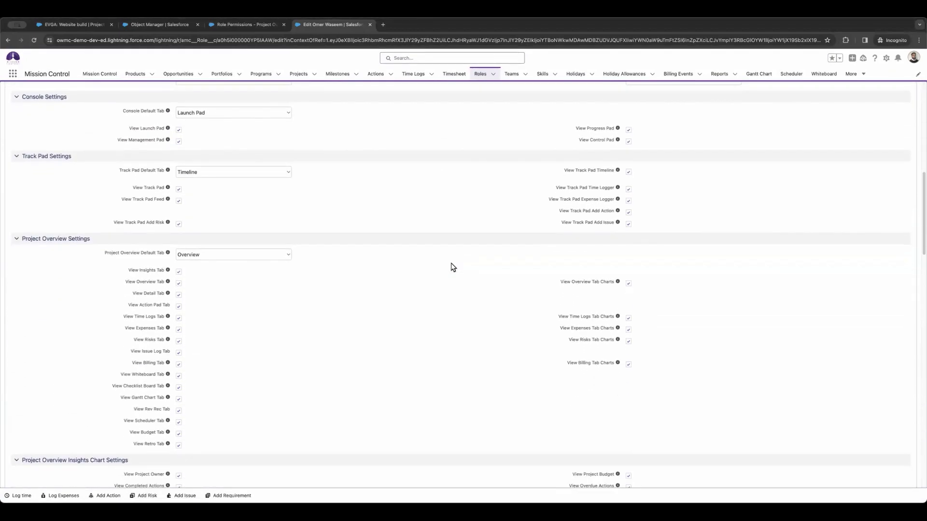
left_click(193, 183)
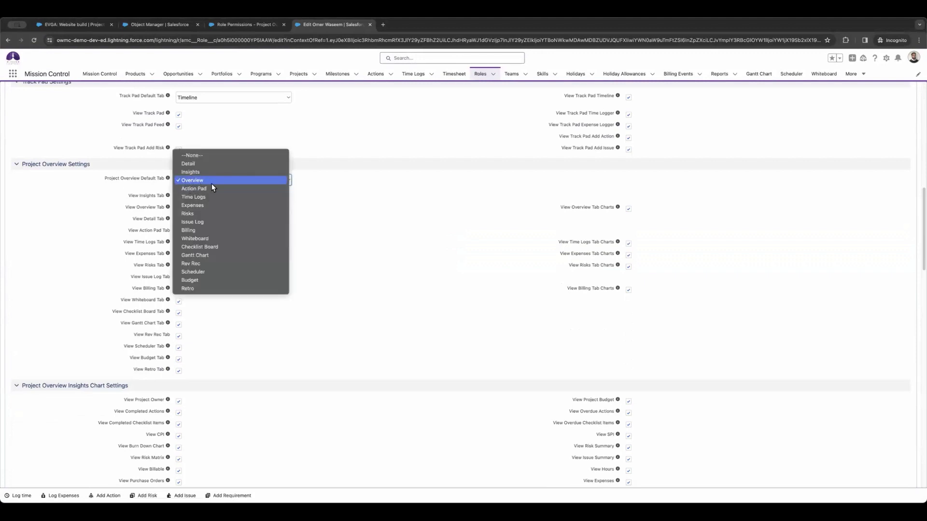
left_click(207, 239)
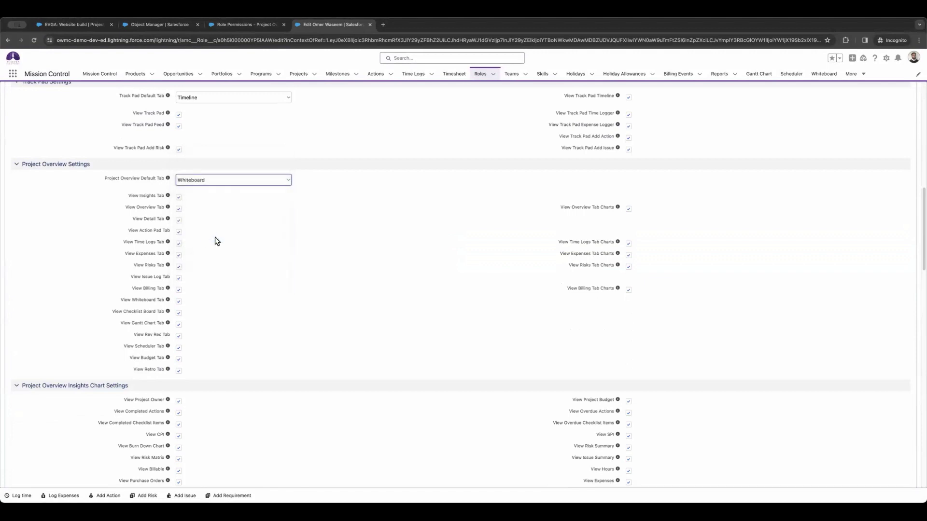
Step: Turn off the role's view permissions for the Insights, Retro, Budget, Scheduler, Rev Rec, Checklist Board and Billing tabs
left_click(179, 198)
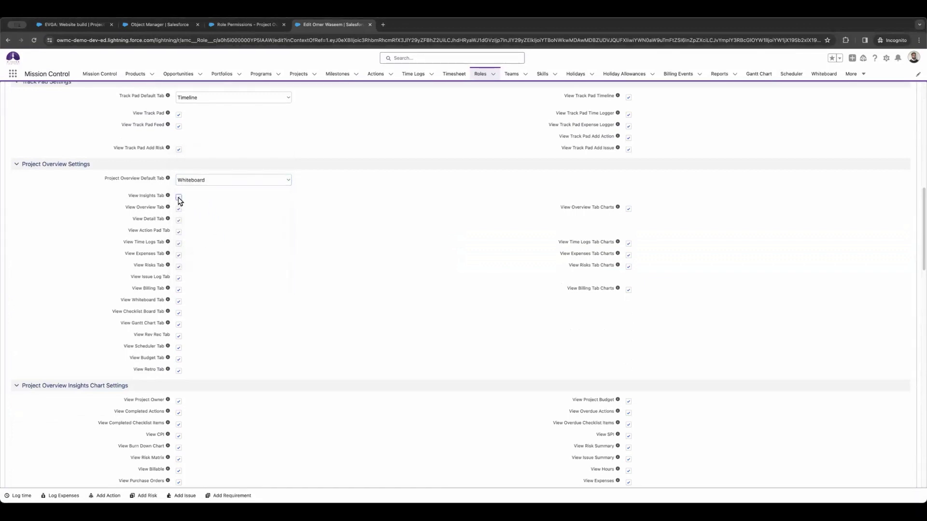
left_click(179, 373)
left_click(179, 348)
left_click(179, 337)
left_click(179, 314)
left_click(179, 291)
Step: Turn off the role's Overview, Expenses, Risks and Billing tab charts and review the Project Overview Insights Chart Settings
left_click(628, 210)
left_click(629, 267)
left_click(629, 290)
scroll(402, 370, "down", 1)
scroll(404, 370, "down", 4)
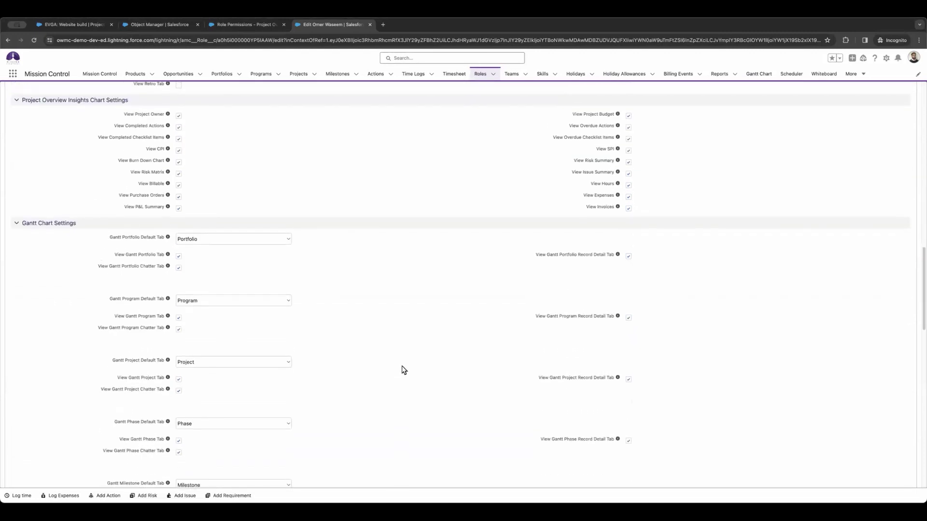
scroll(379, 150, "up", 4)
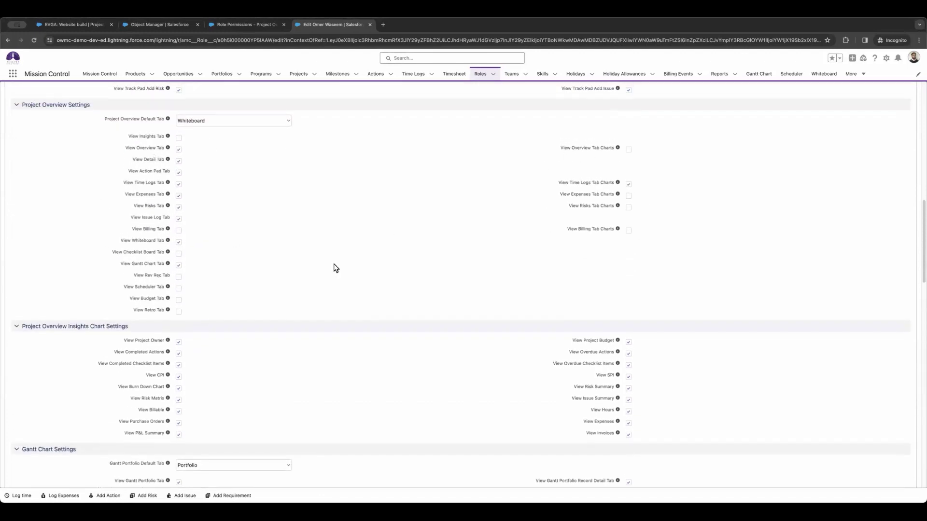
Step: Compare the role's Project Overview Insights Chart Settings with the charts on the EVGA: Website build project's Insights page
scroll(328, 272, "down", 3)
scroll(328, 273, "down", 1)
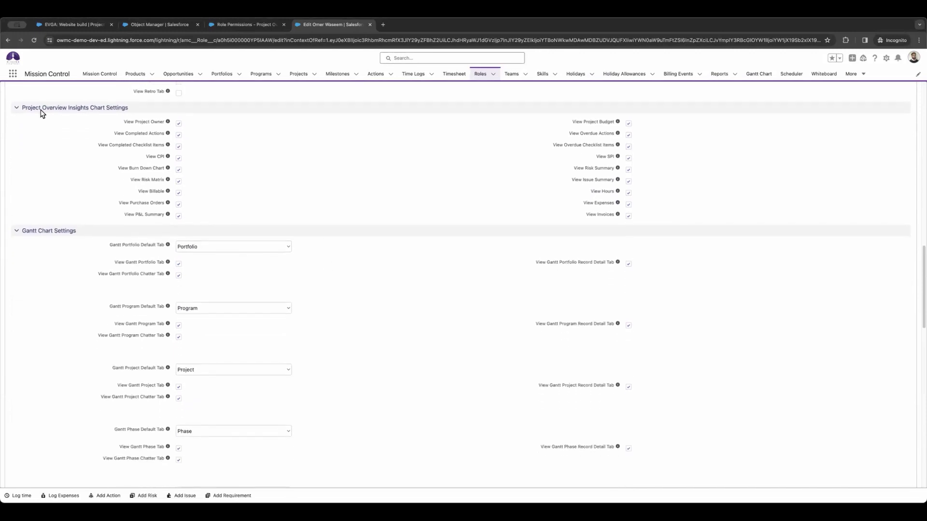
scroll(159, 135, "up", 3)
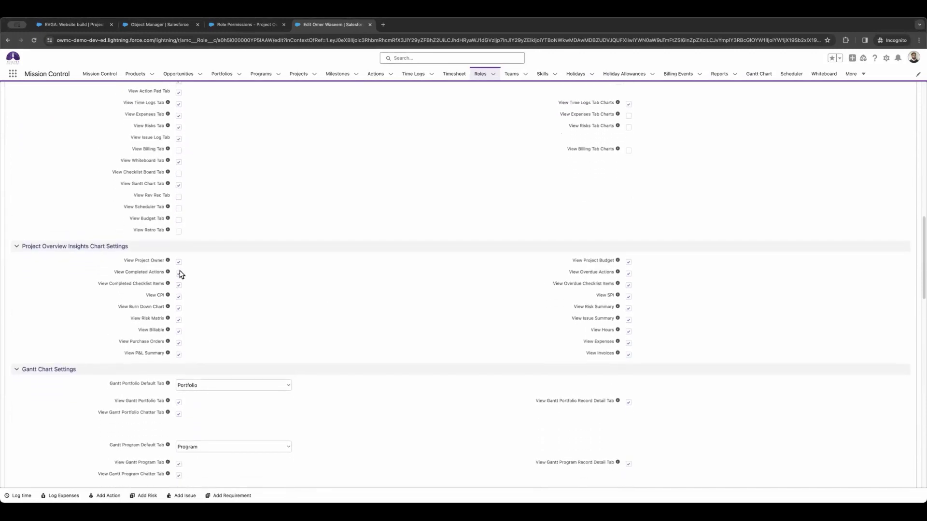
left_click(77, 24)
left_click(15, 173)
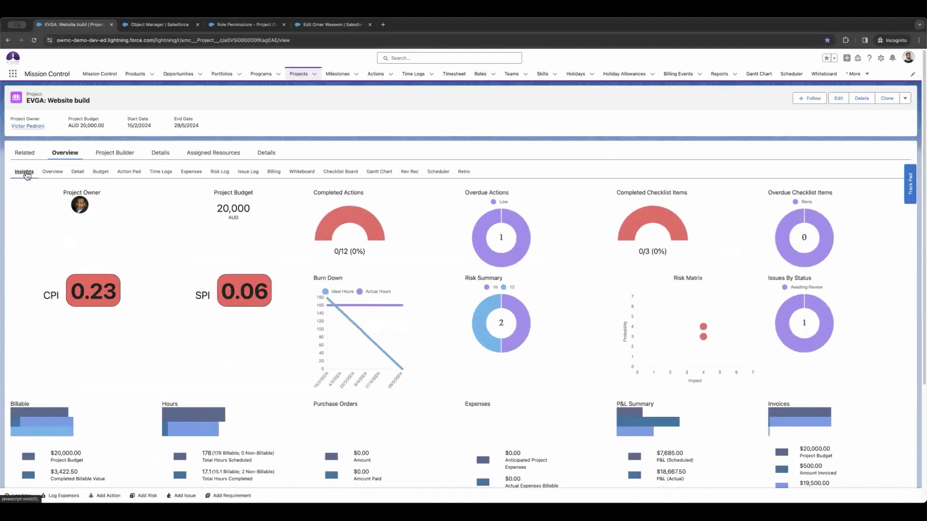
left_click(231, 25)
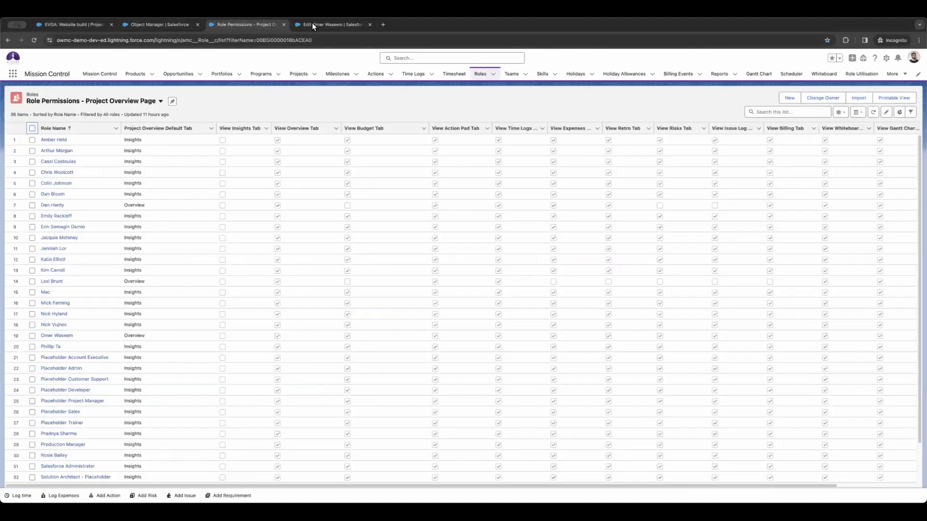
left_click(238, 25)
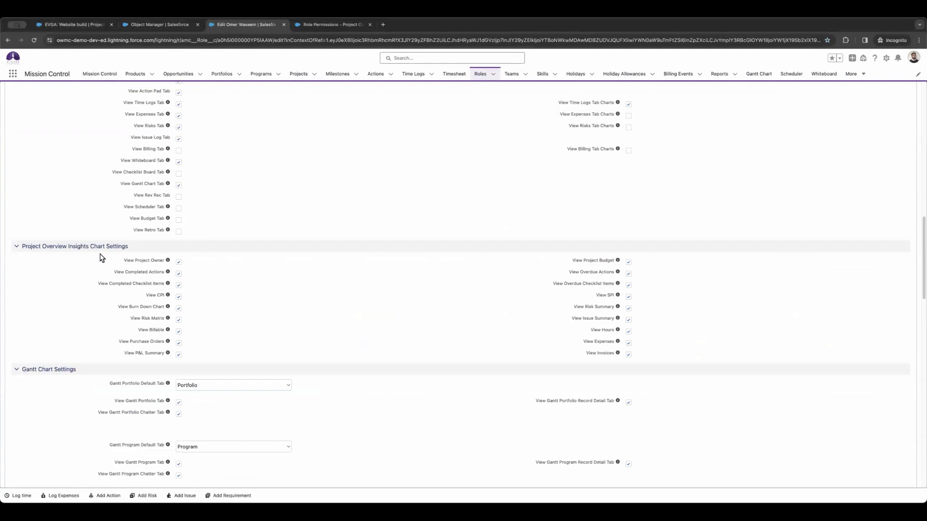
Step: Turn off View CPI, View SPI, View Risk Matrix and View Billable in the role's Project Overview Insights Chart Settings
scroll(230, 241, "up", 2)
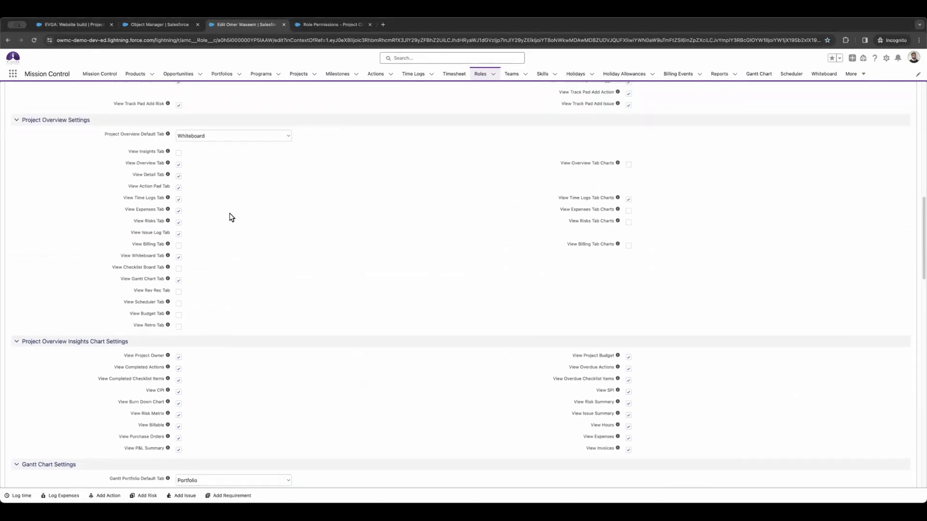
scroll(242, 236, "down", 4)
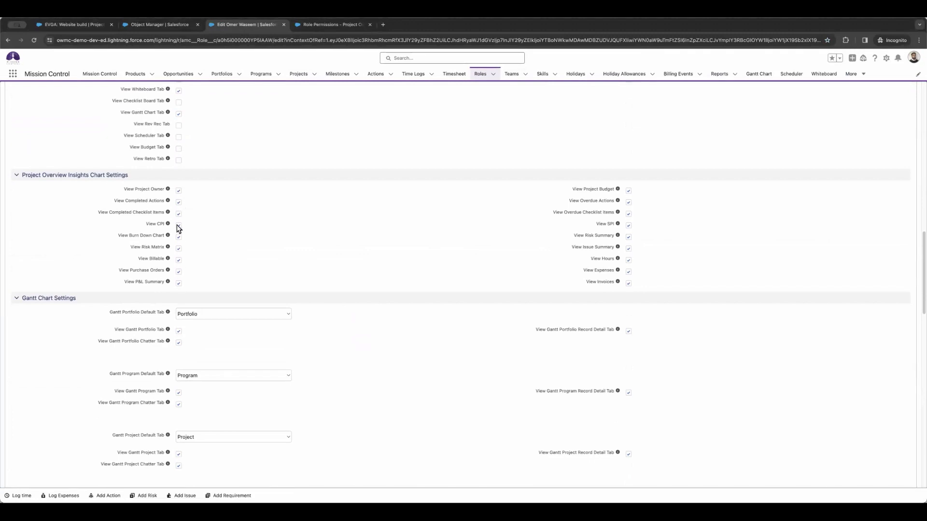
left_click(629, 225)
left_click(178, 260)
Step: Turn on View Insights Tab in the role's Project Overview Settings and save the role
scroll(463, 254, "down", 3)
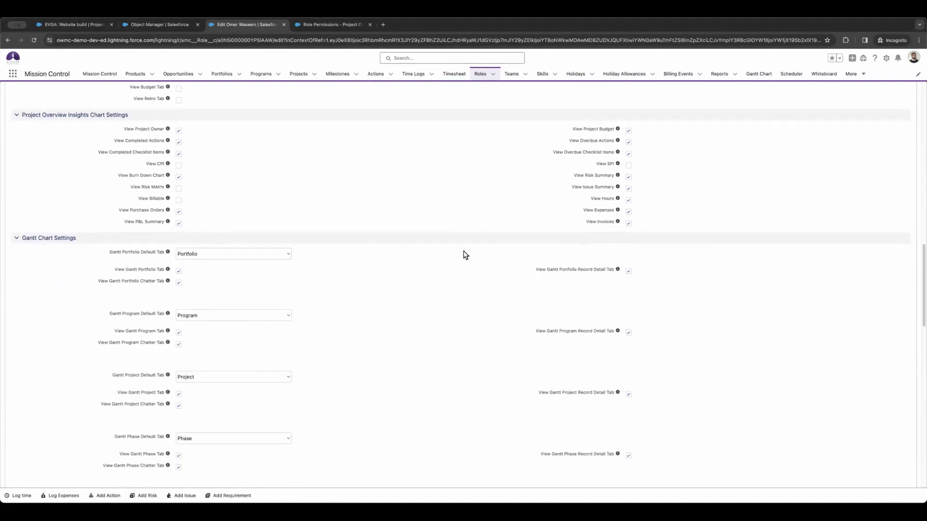
scroll(465, 254, "down", 5)
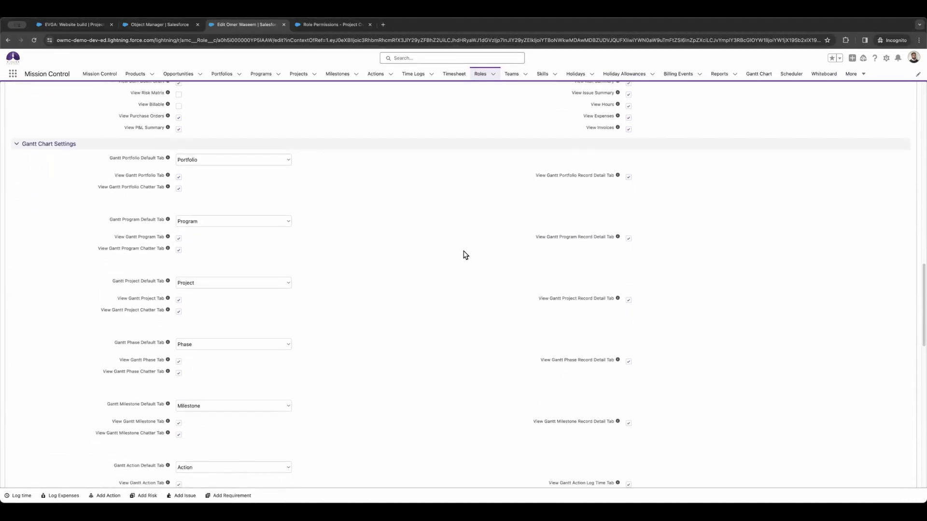
scroll(464, 252, "up", 8)
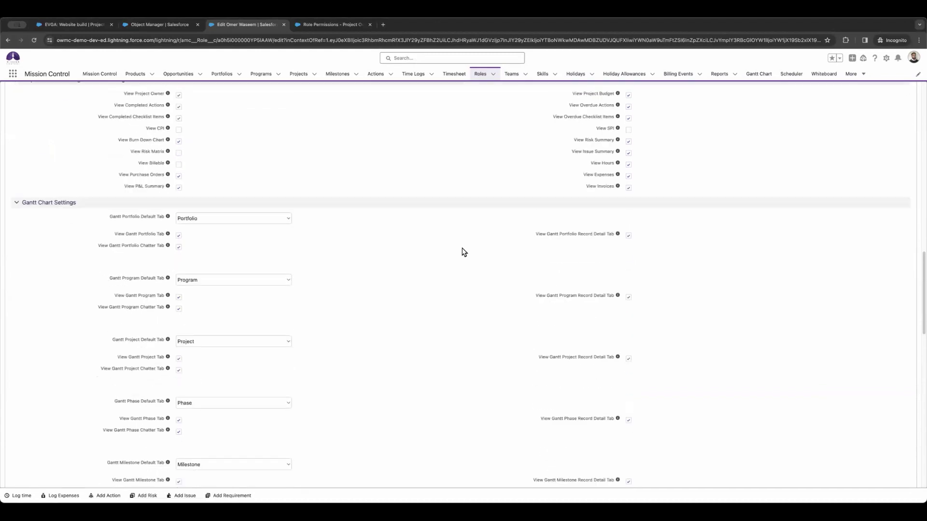
scroll(462, 253, "down", 6)
scroll(462, 252, "up", 10)
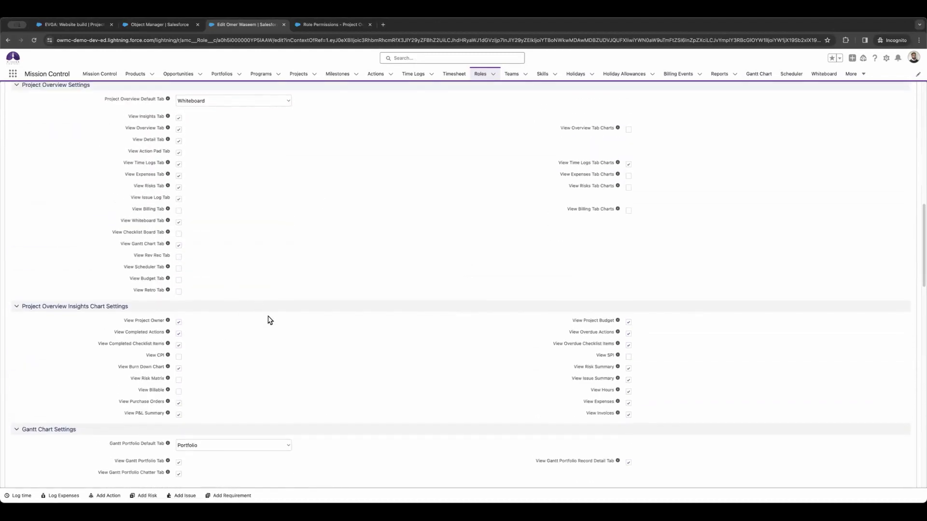
scroll(270, 320, "up", 1)
scroll(270, 320, "up", 2)
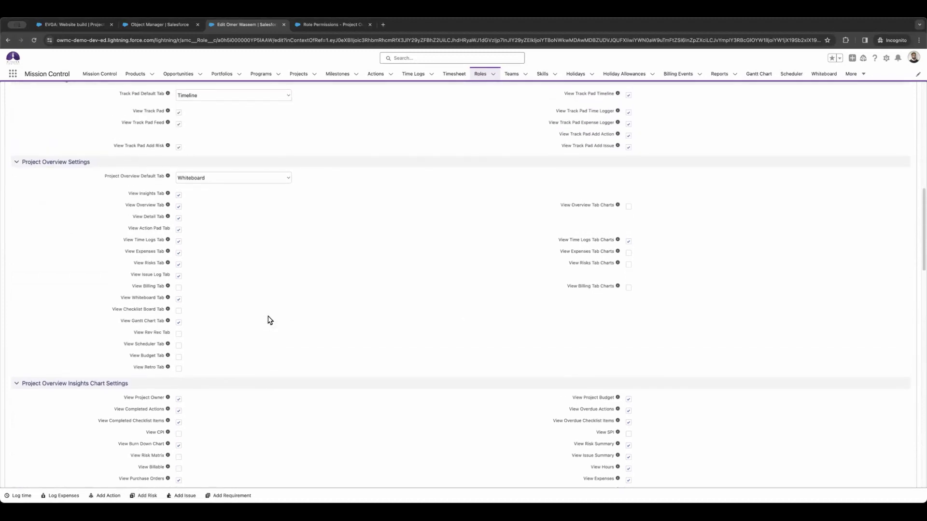
scroll(269, 320, "up", 15)
left_click(836, 99)
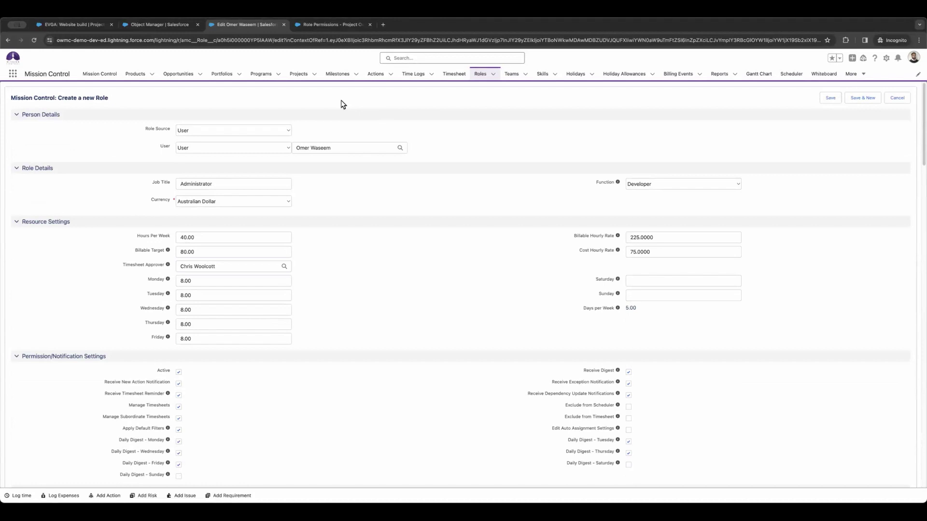
left_click(829, 98)
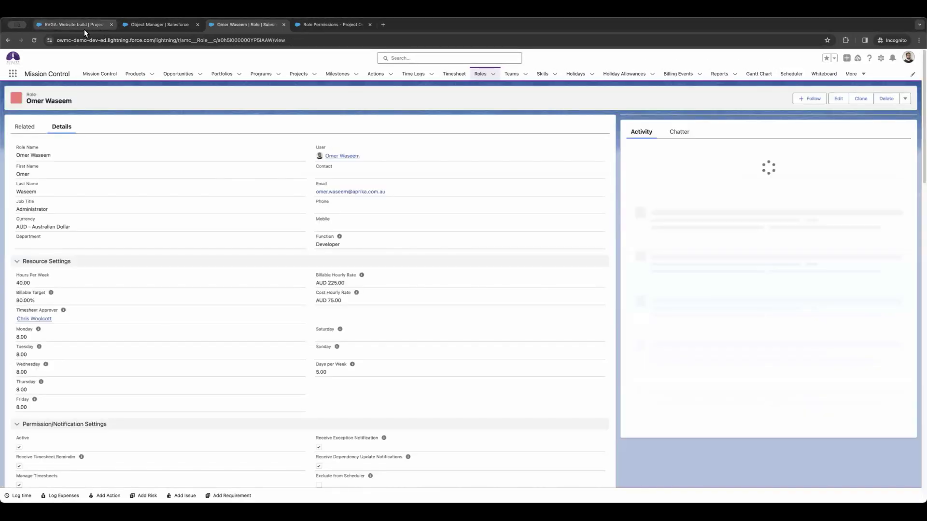
Step: Return to the EVGA: Website build project and check its Whiteboard, Expenses, Overview and Insights pages against the role's permissions
left_click(85, 29)
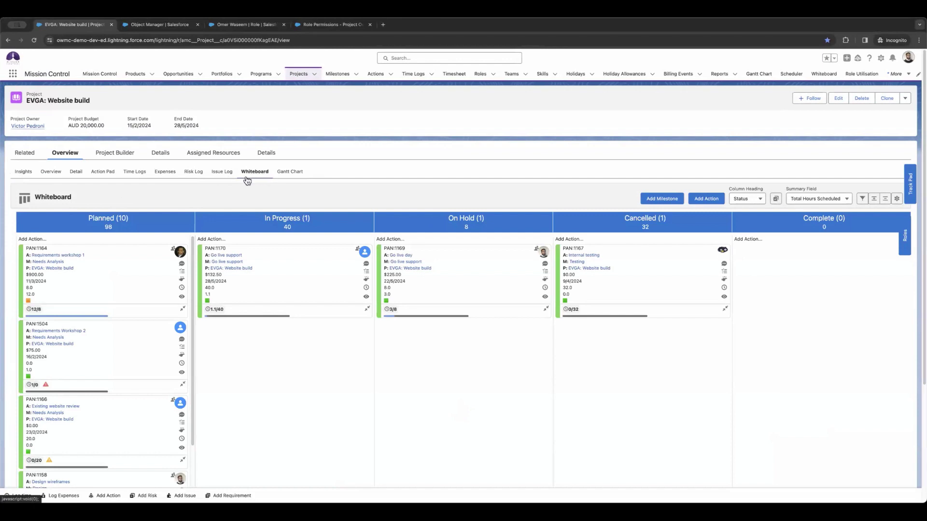
left_click(166, 173)
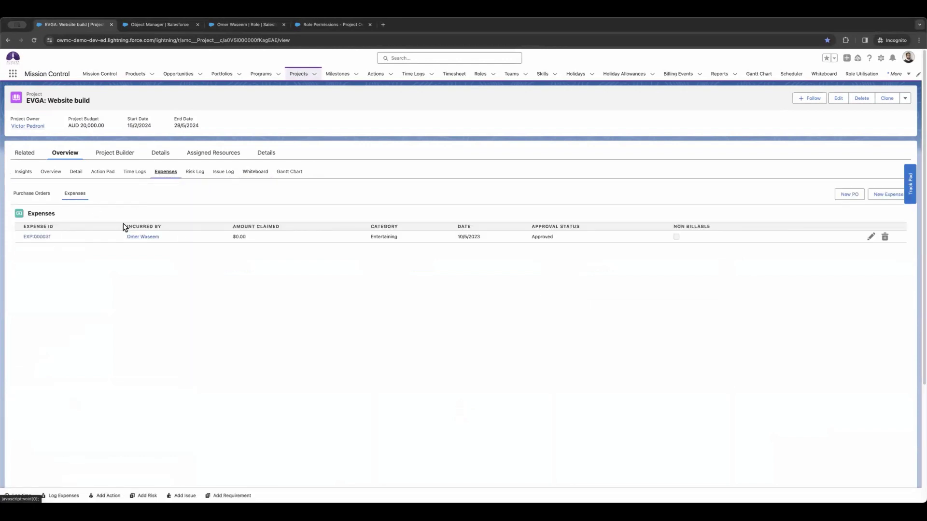
left_click(51, 173)
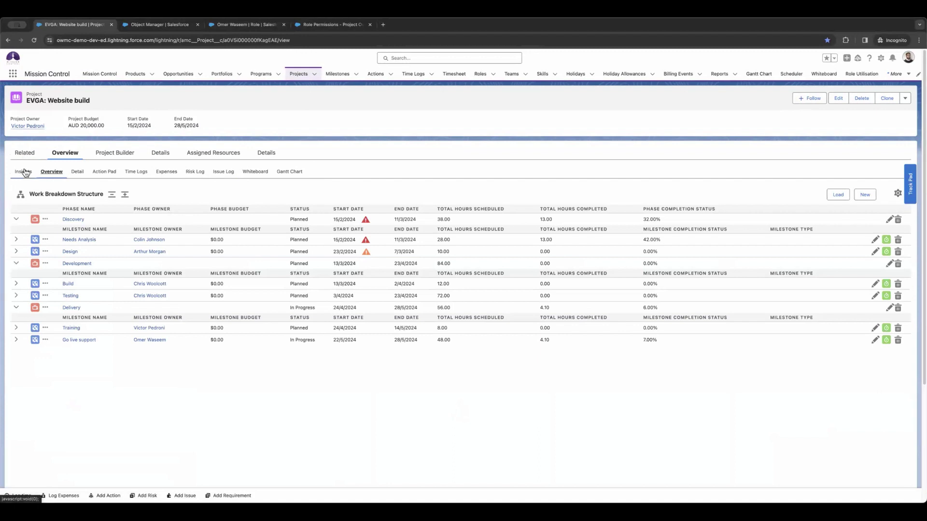
left_click(23, 172)
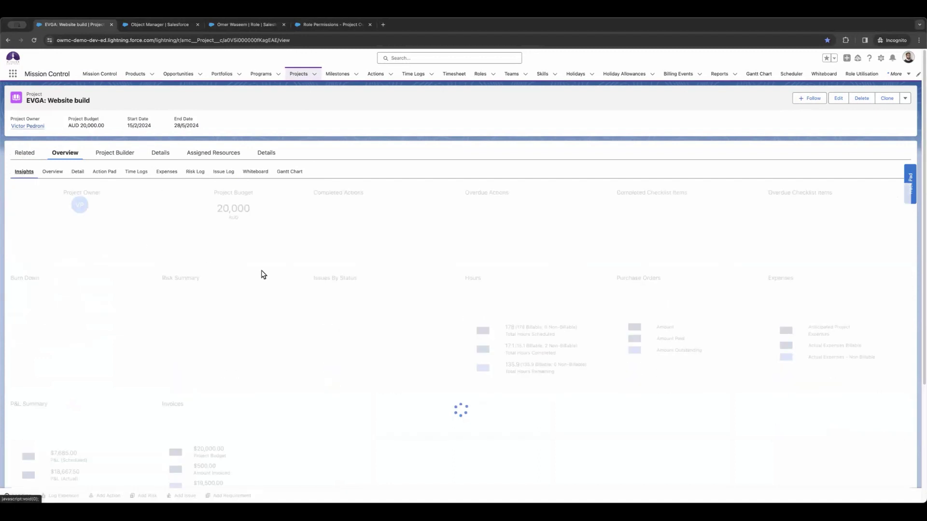
scroll(261, 273, "down", 2)
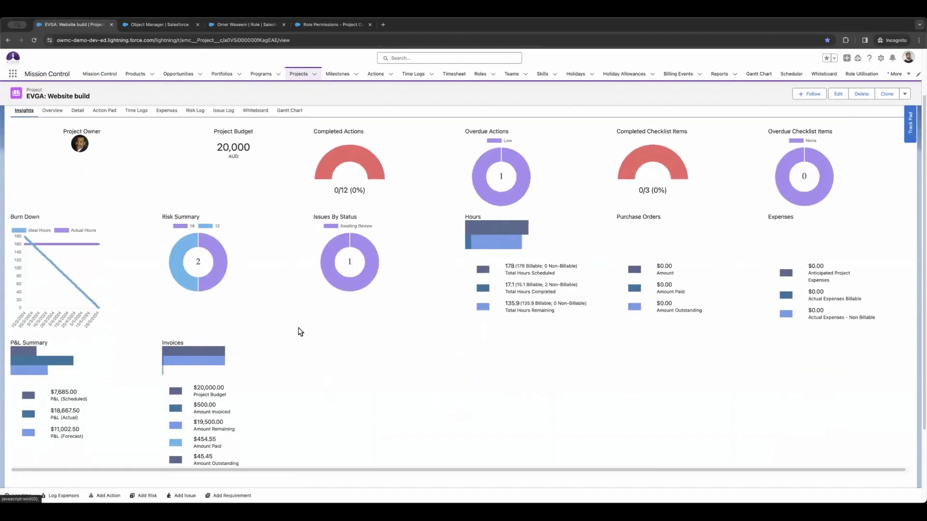
scroll(300, 331, "up", 2)
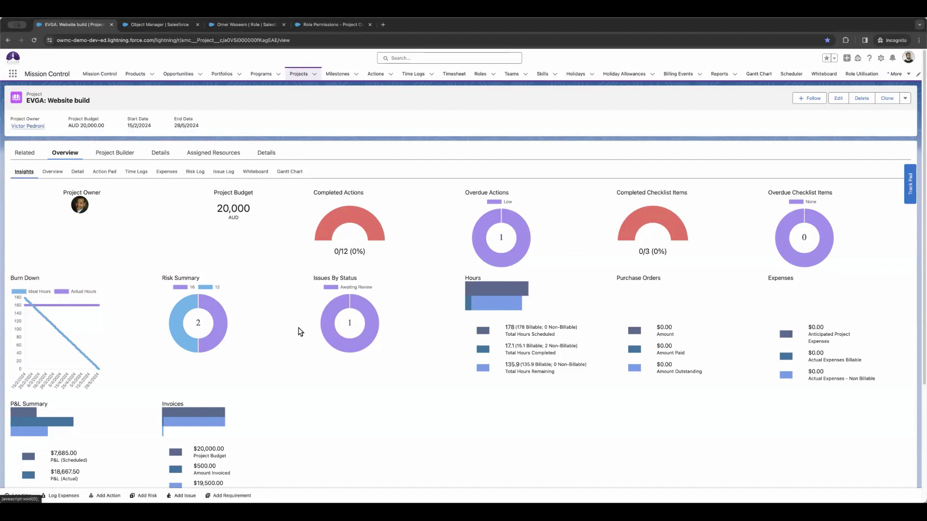
Step: Preview the project's status report and read through its summary, project detail, Gantt chart and closing pages
left_click(906, 99)
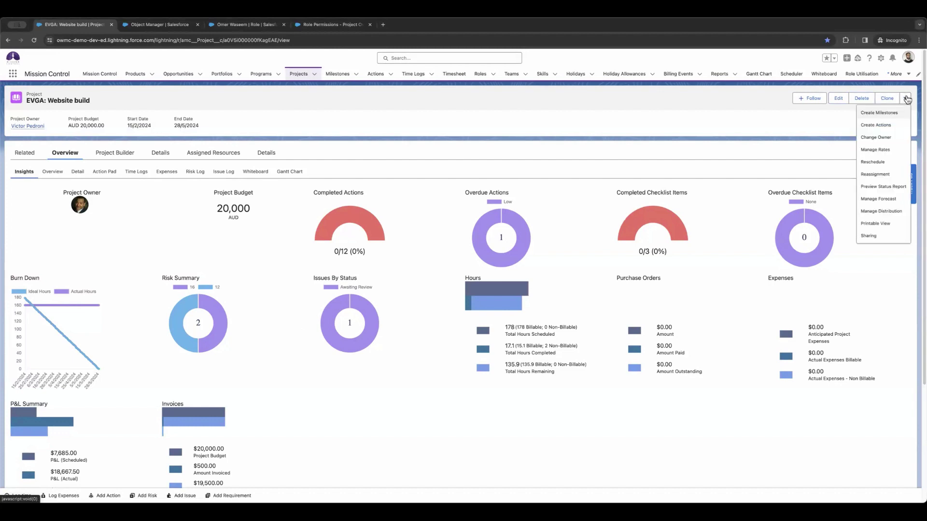
left_click(876, 188)
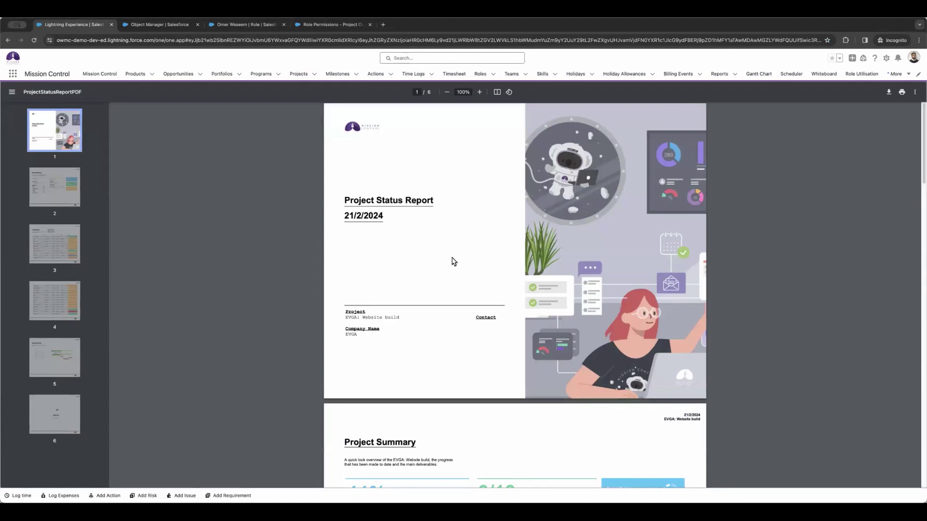
scroll(454, 261, "down", 1)
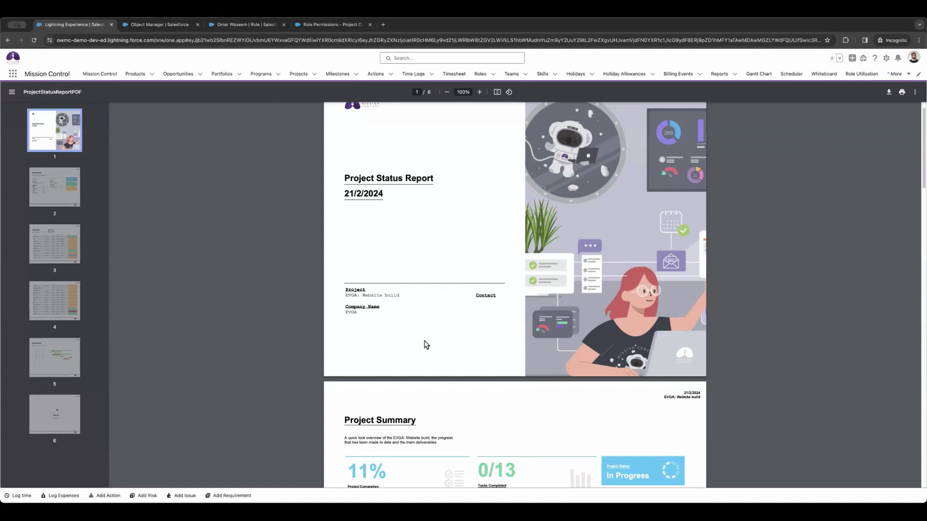
scroll(472, 355, "down", 1)
scroll(472, 355, "down", 5)
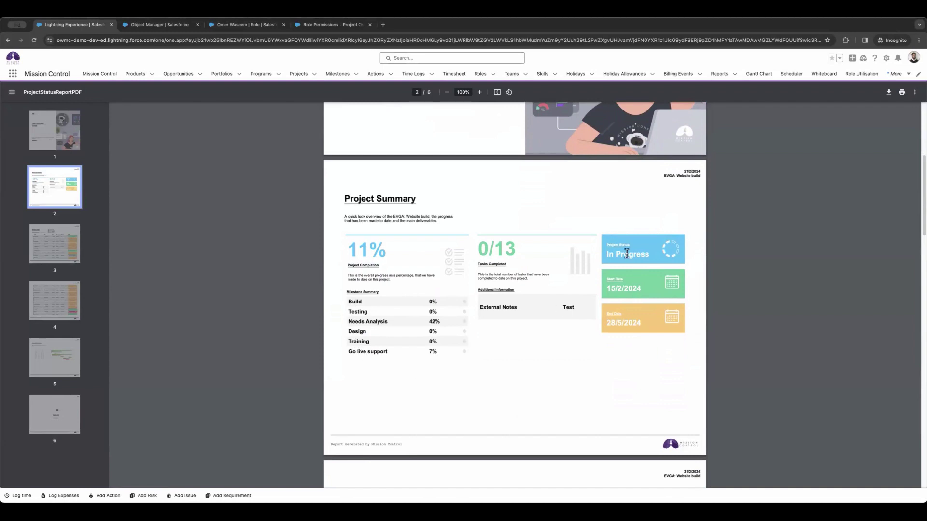
scroll(610, 342, "down", 7)
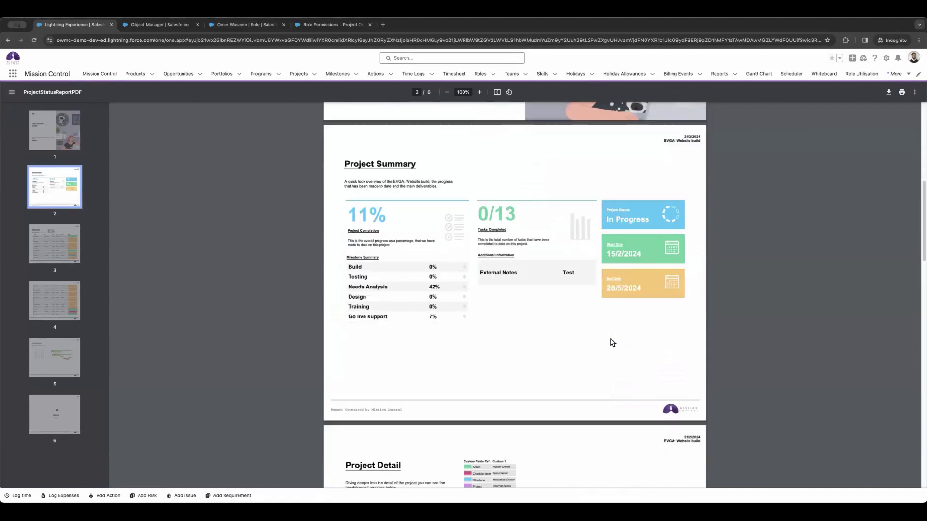
scroll(611, 342, "up", 1)
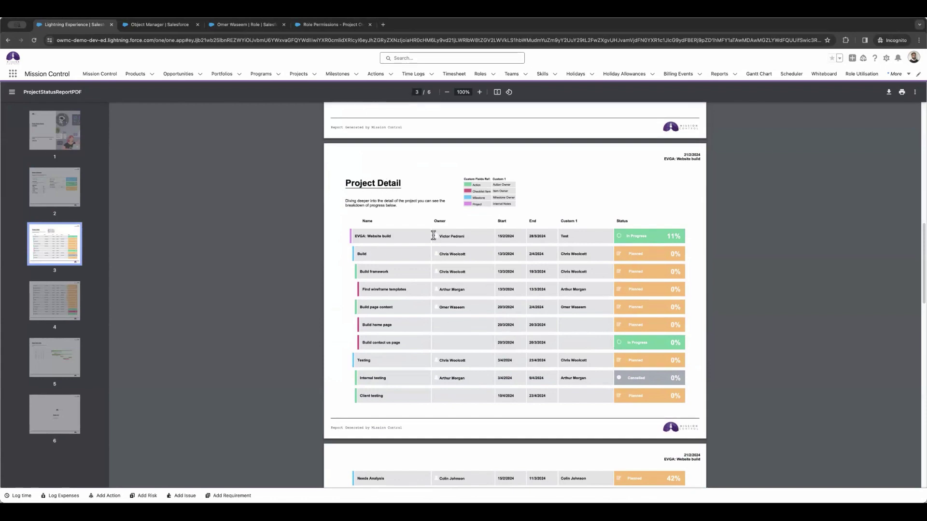
scroll(434, 235, "down", 6)
scroll(433, 235, "down", 7)
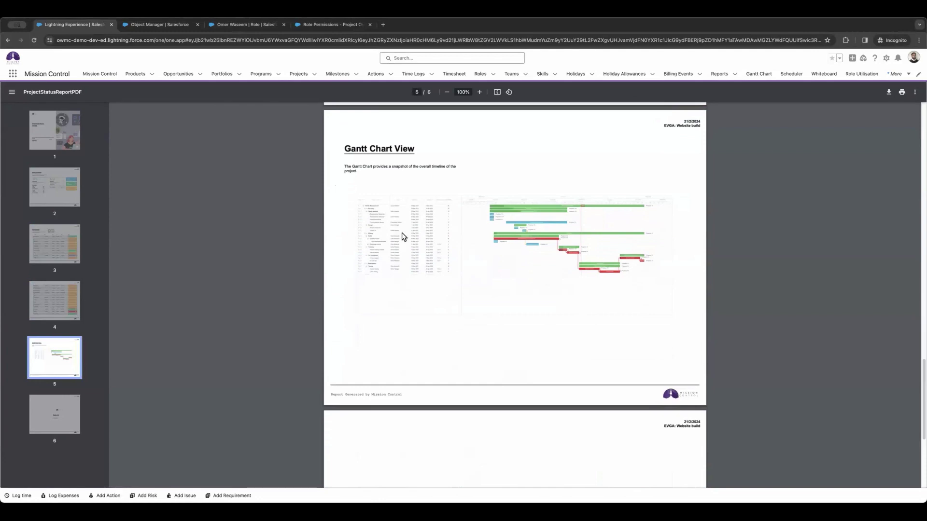
scroll(436, 273, "down", 6)
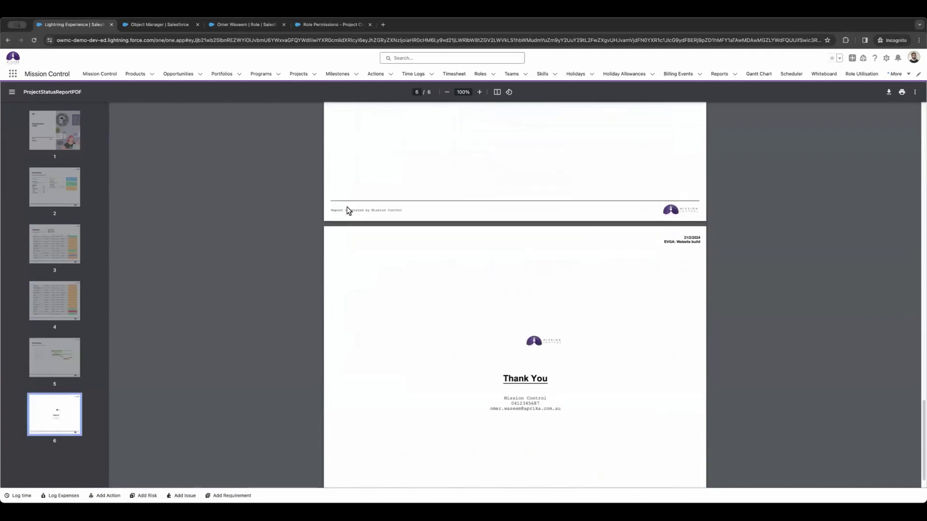
Step: Try turning on Generate Weekly Project Status Report in the project's Status Report Settings and discard the edit
left_click(8, 40)
left_click(838, 98)
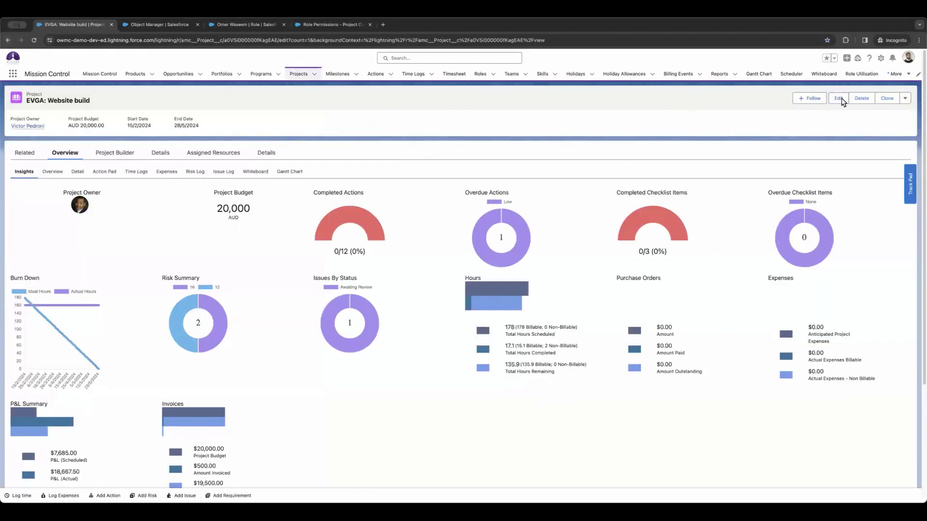
key("ctrl+f")
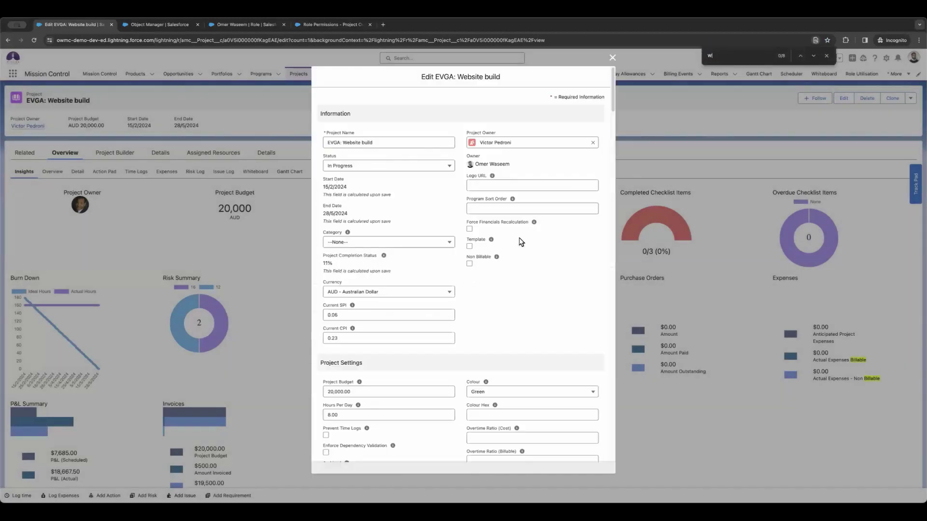
type("Weekly")
key("Escape")
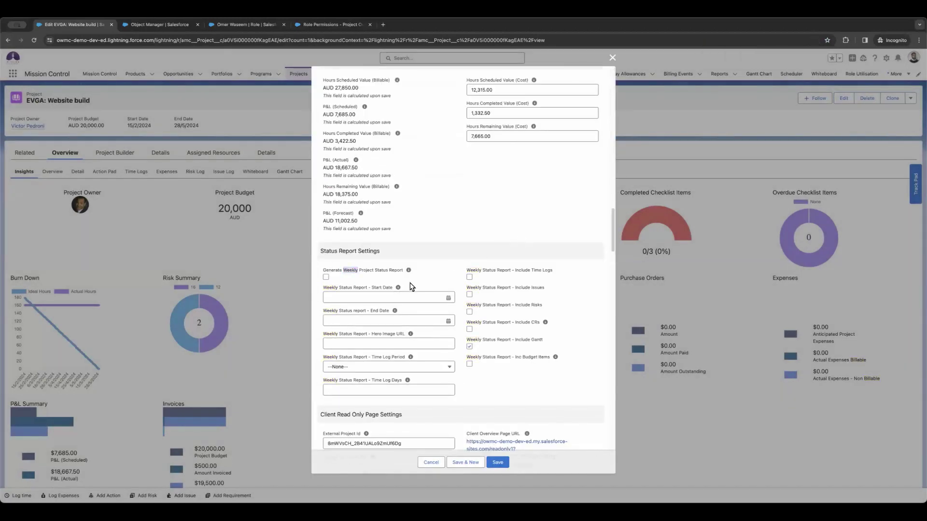
left_click(326, 278)
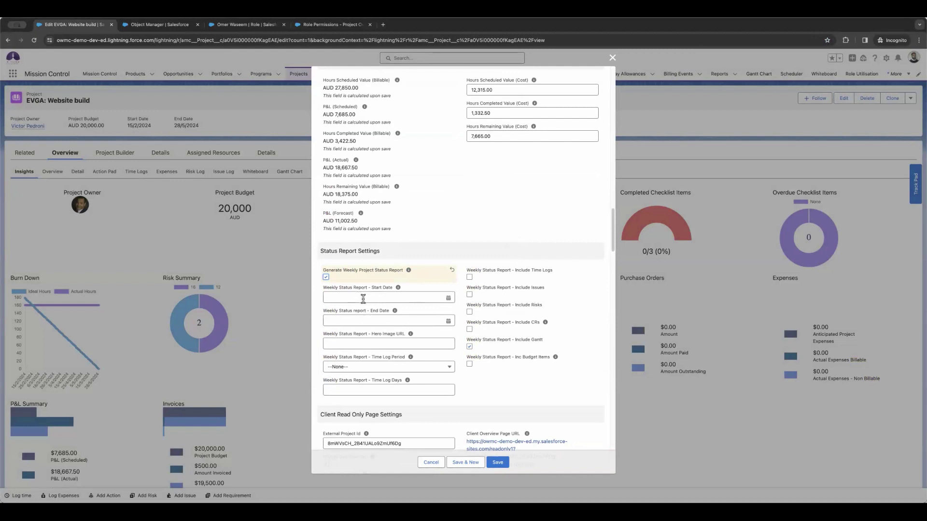
left_click(389, 341)
left_click(432, 462)
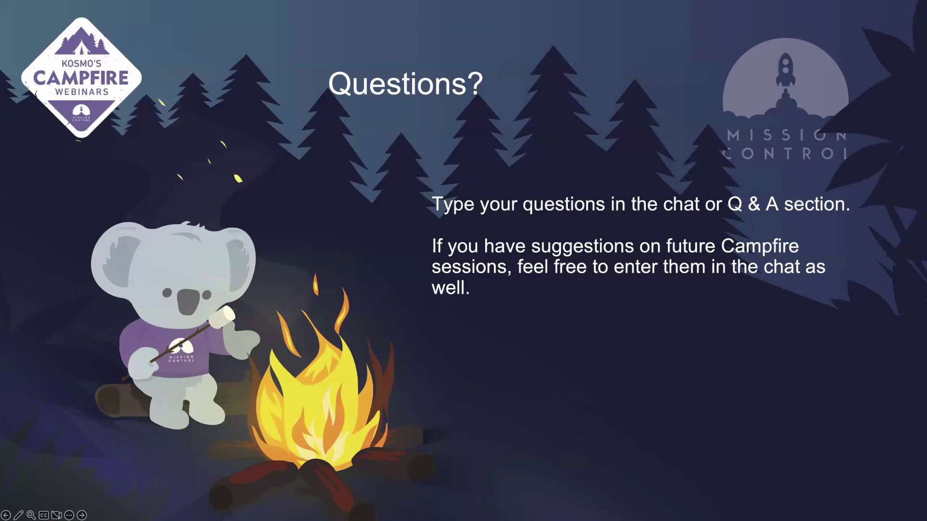
left_click(419, 221)
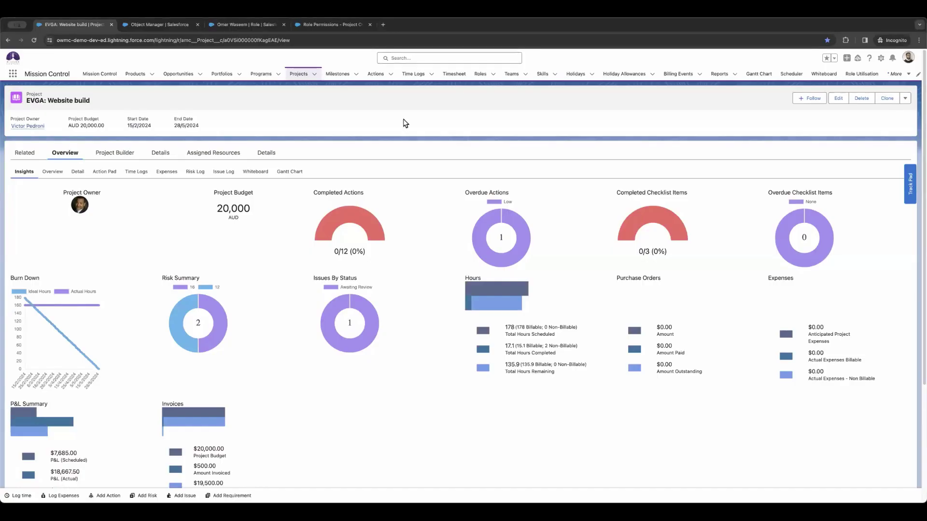
Step: Open aprika.com in a new browser tab and go to its Kosmo's Campfire Webinars page
key("super+t")
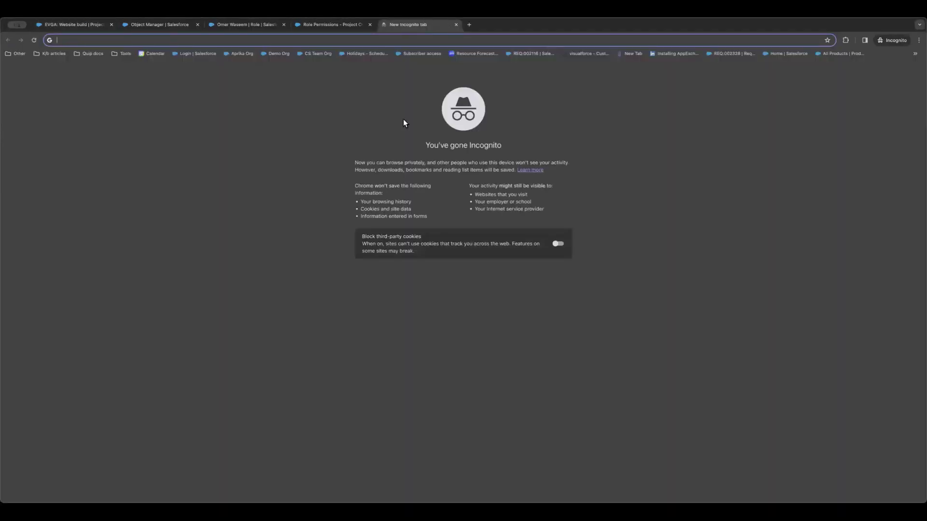
type("aprika.com")
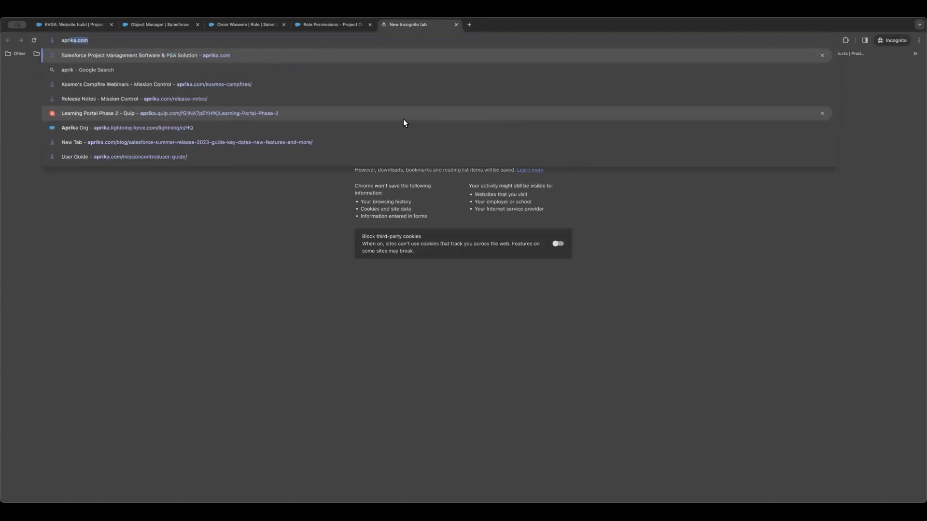
key("Return")
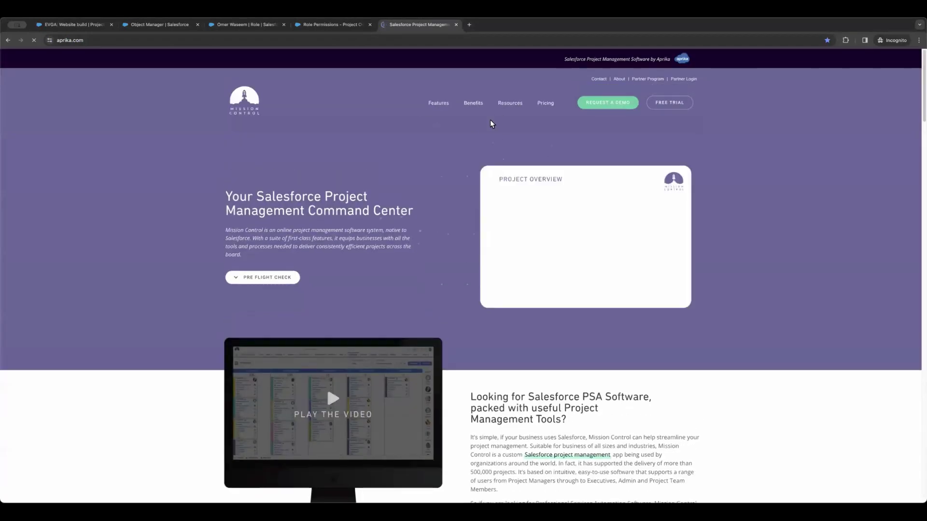
mouse_move(508, 107)
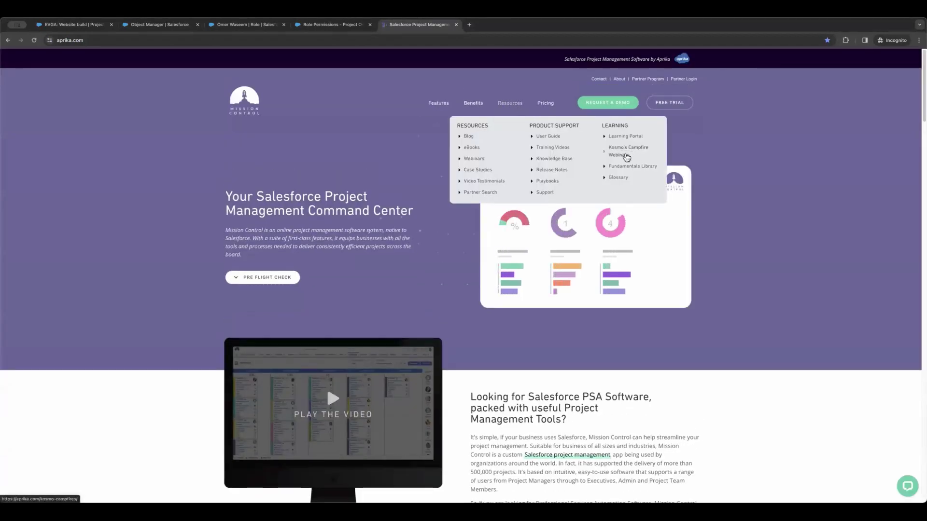
left_click(625, 156)
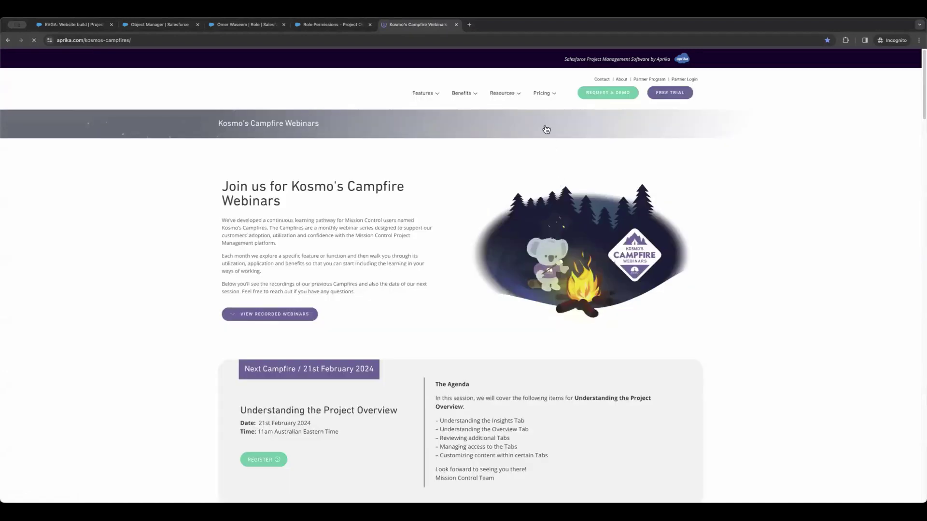
mouse_move(522, 118)
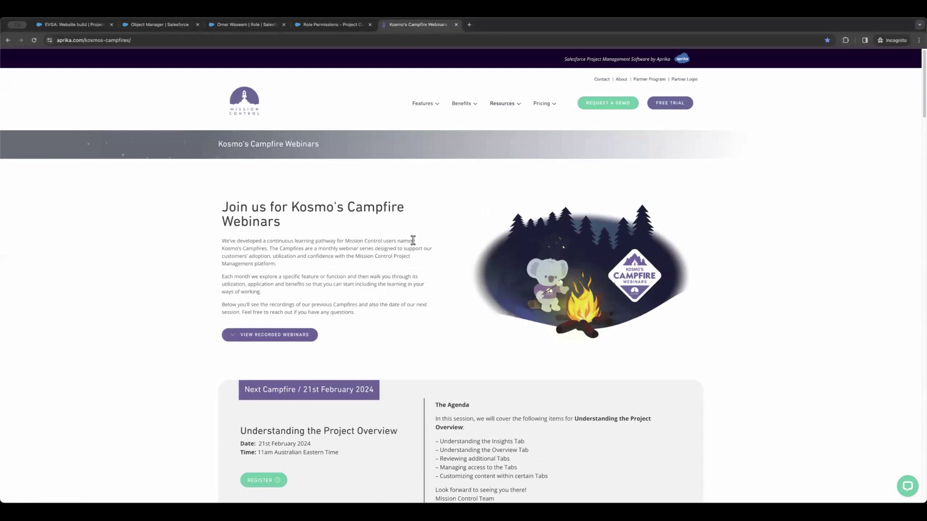
Step: Look through the next campfire's agenda and the recorded webinars on the Kosmo's Campfire page, then return to the page's start
scroll(413, 240, "down", 6)
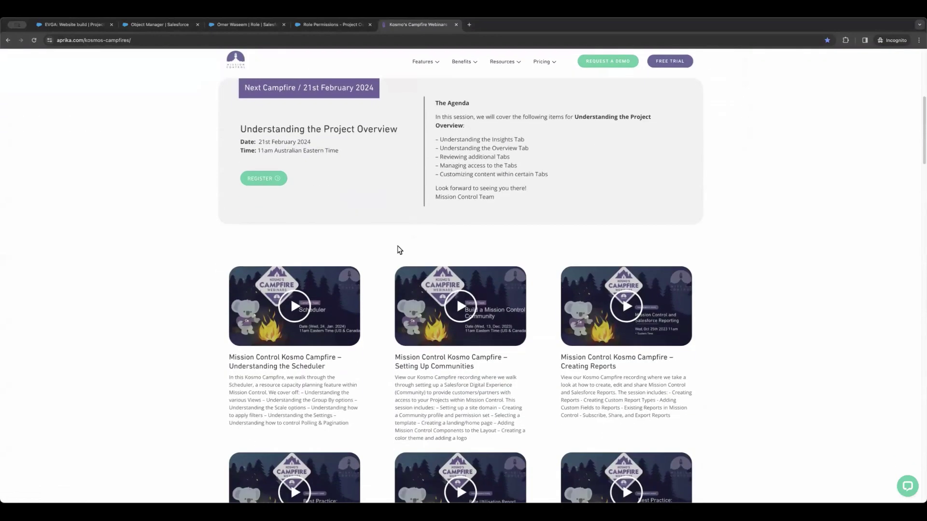
scroll(449, 202, "down", 3)
scroll(448, 201, "down", 1)
scroll(448, 202, "up", 5)
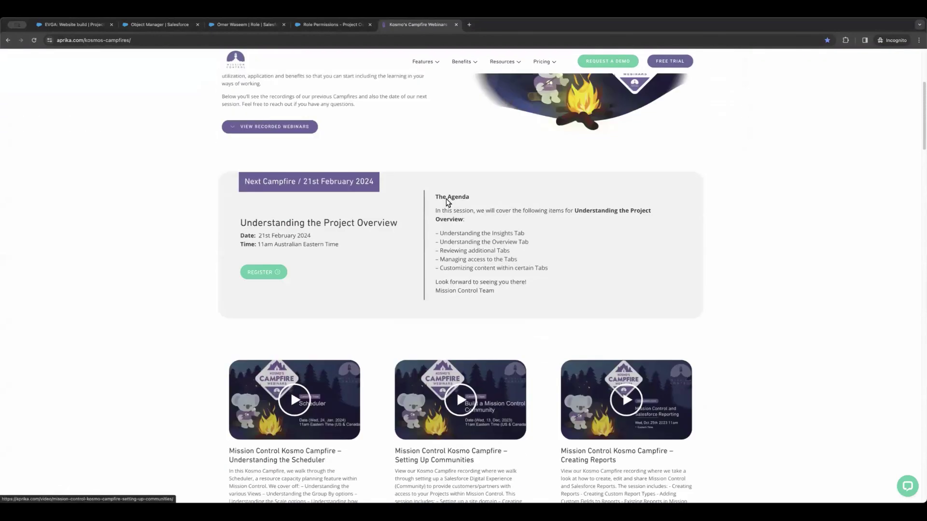
scroll(367, 270, "up", 1)
scroll(314, 330, "down", 1)
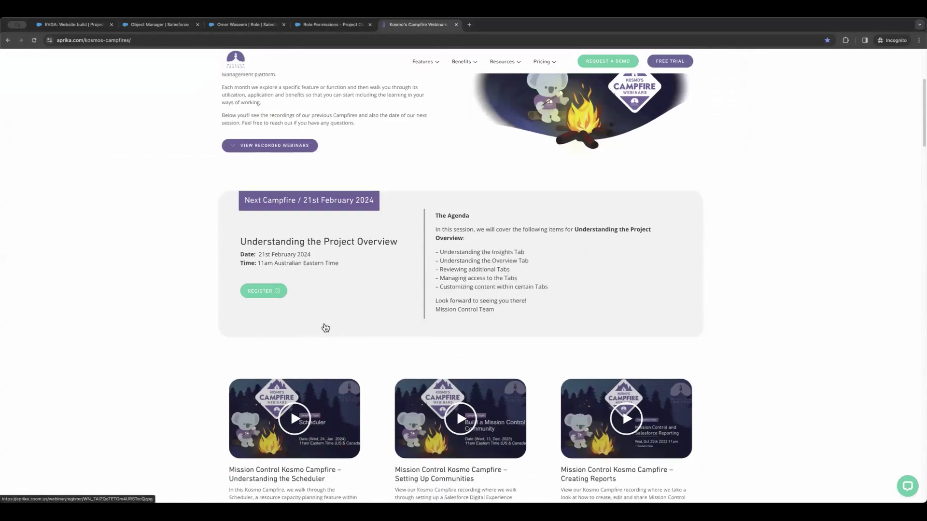
scroll(338, 321, "down", 4)
scroll(346, 319, "down", 1)
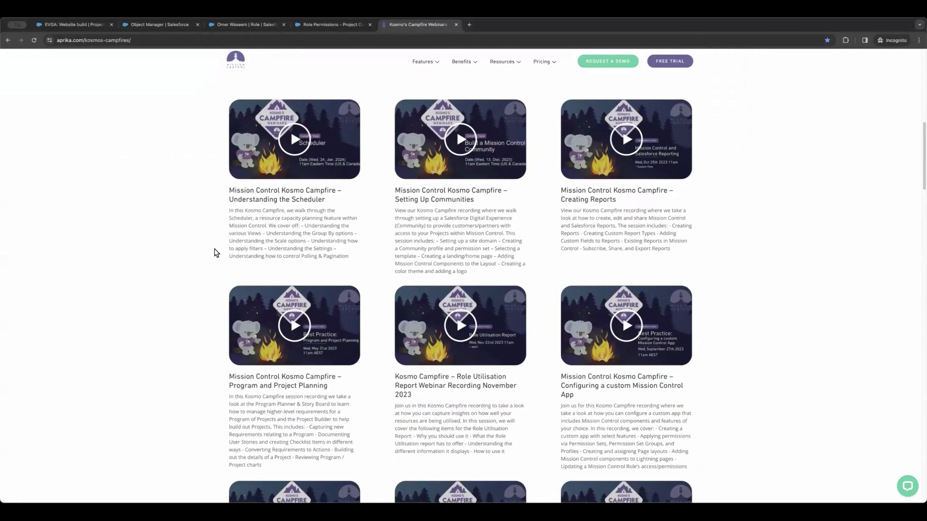
scroll(212, 252, "down", 1)
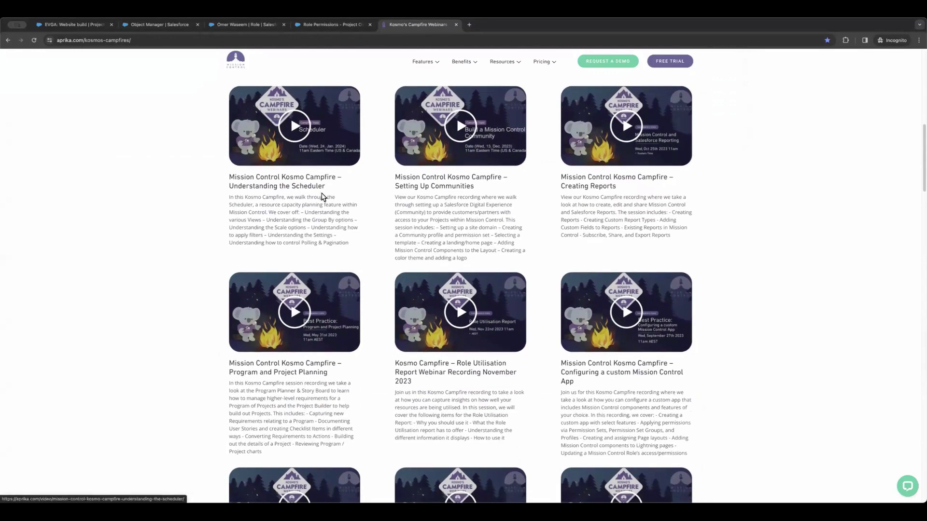
scroll(551, 266, "down", 4)
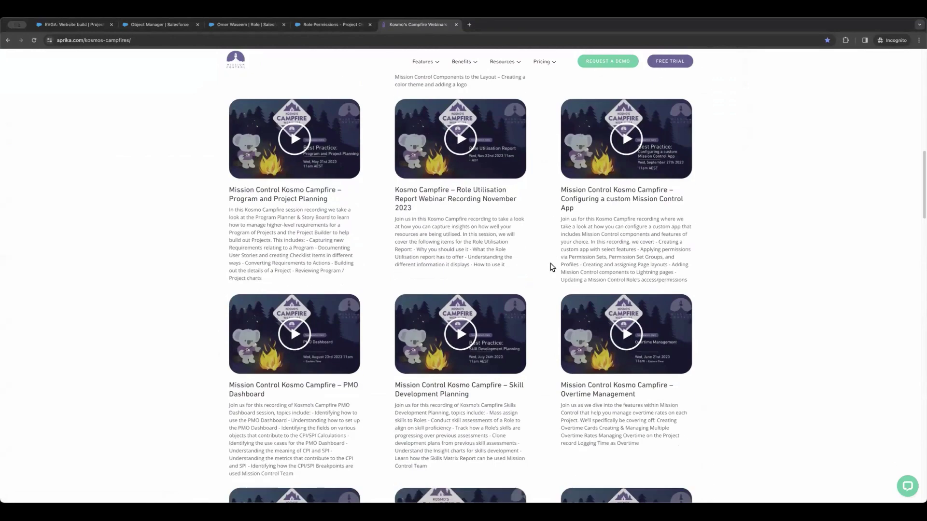
scroll(551, 265, "down", 3)
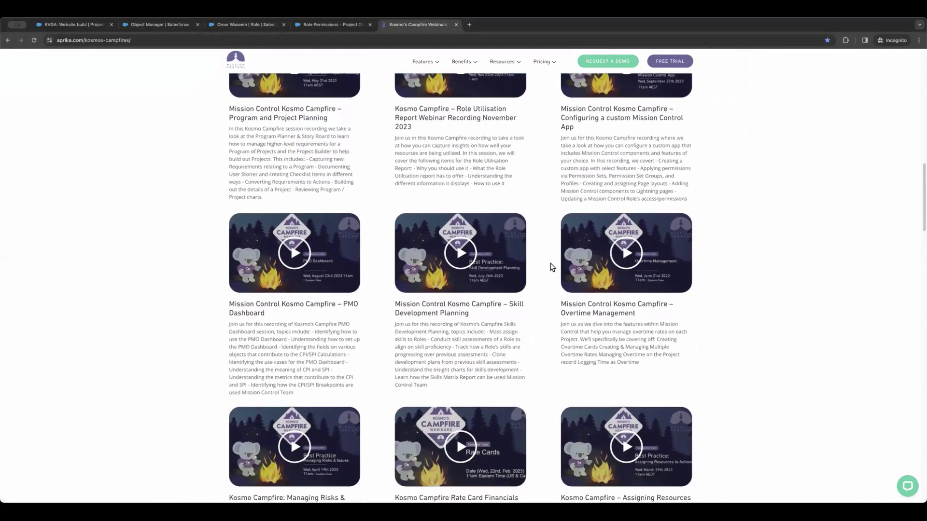
scroll(568, 263, "down", 4)
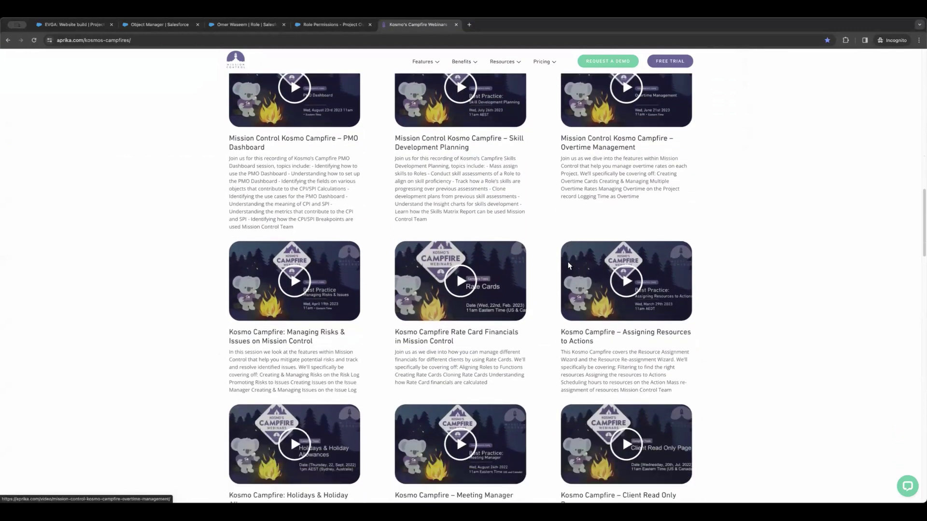
scroll(338, 218, "down", 1)
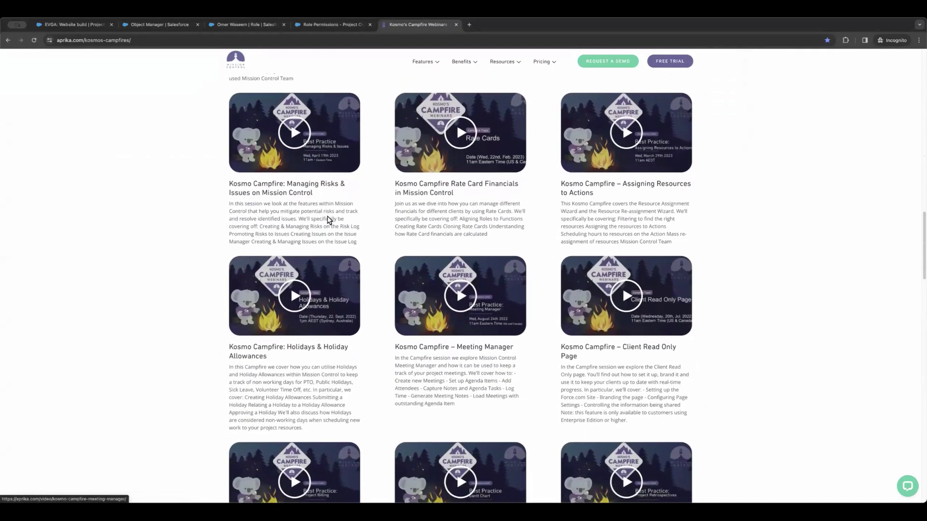
scroll(500, 297, "down", 6)
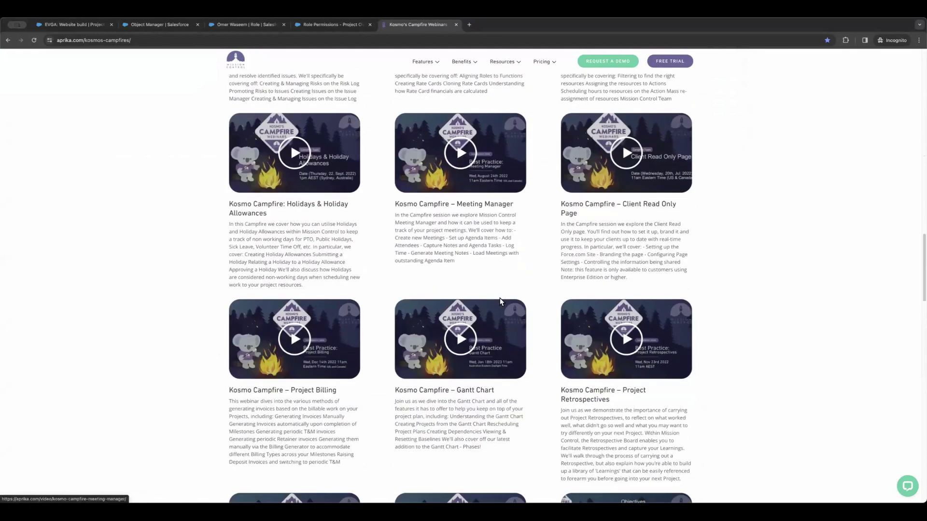
scroll(501, 302, "down", 4)
scroll(501, 302, "up", 8)
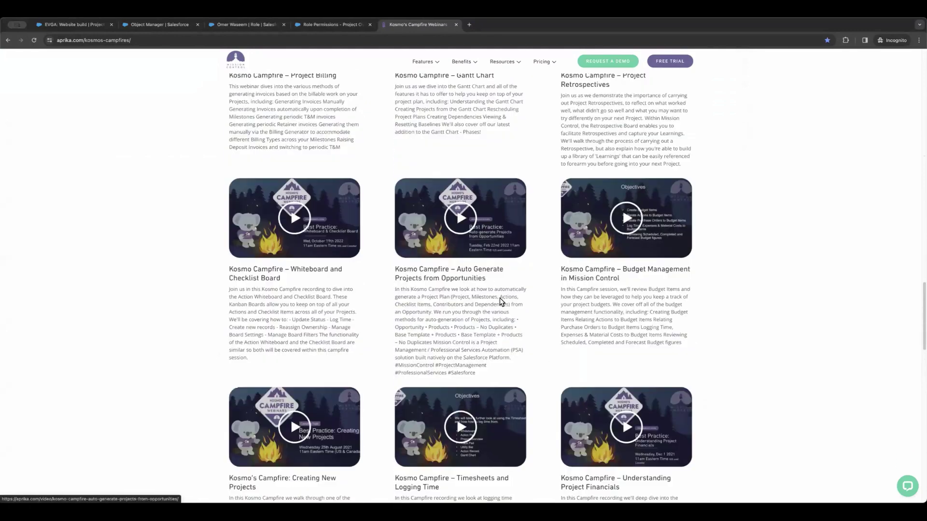
scroll(501, 301, "up", 20)
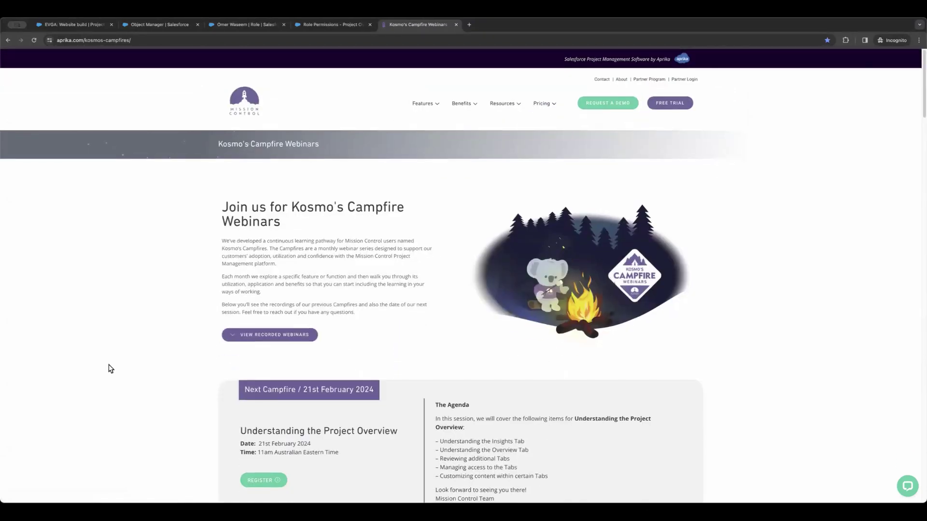